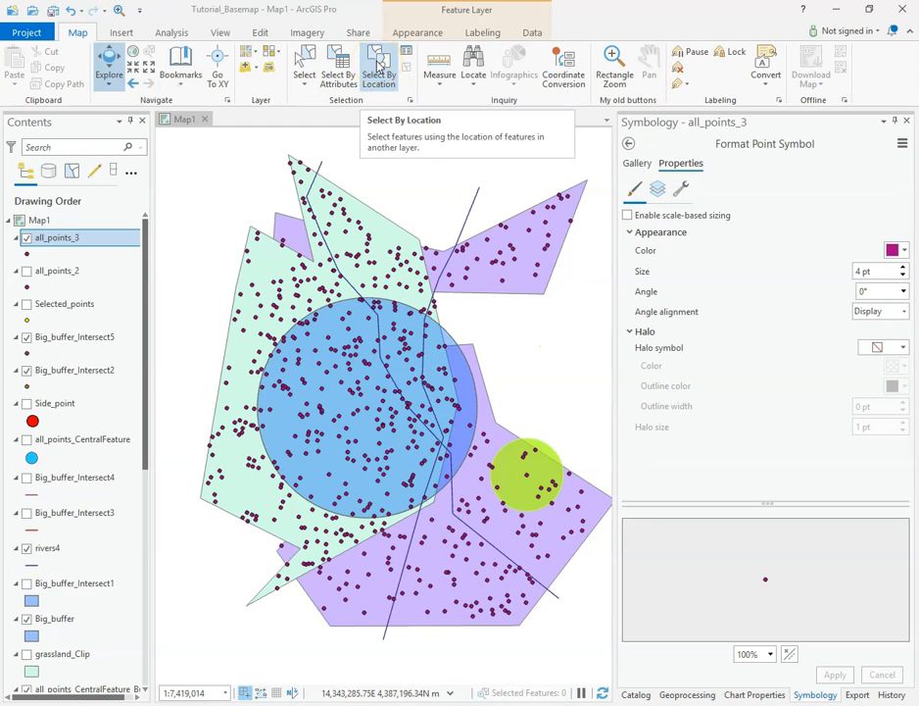
Step: Use Select By Location to select the all_points_3 features that intersect Big_buffer as a new selection
click(379, 65)
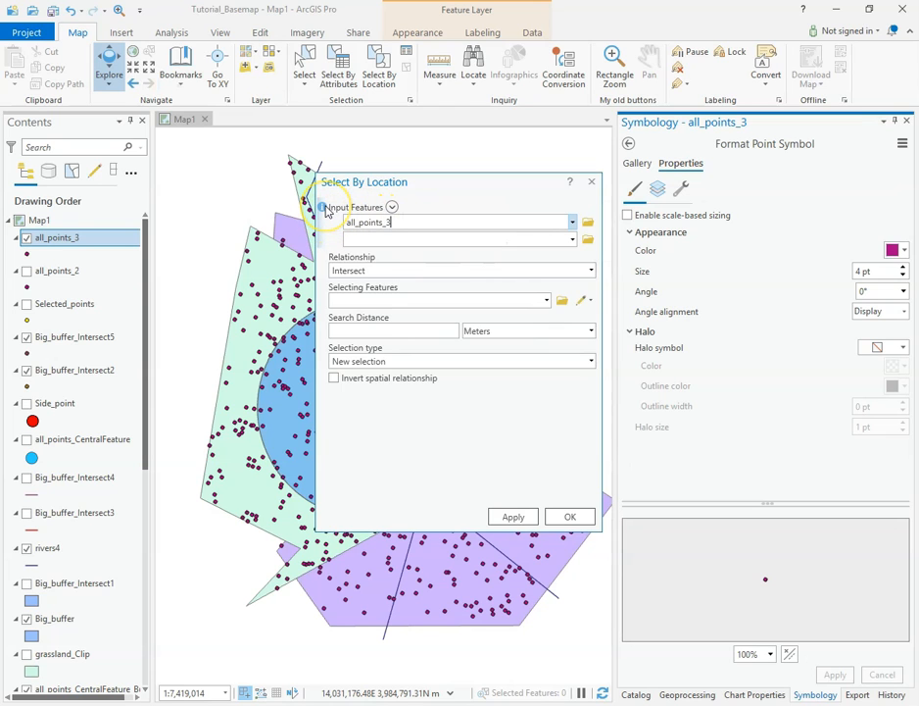
mouse_move(327, 211)
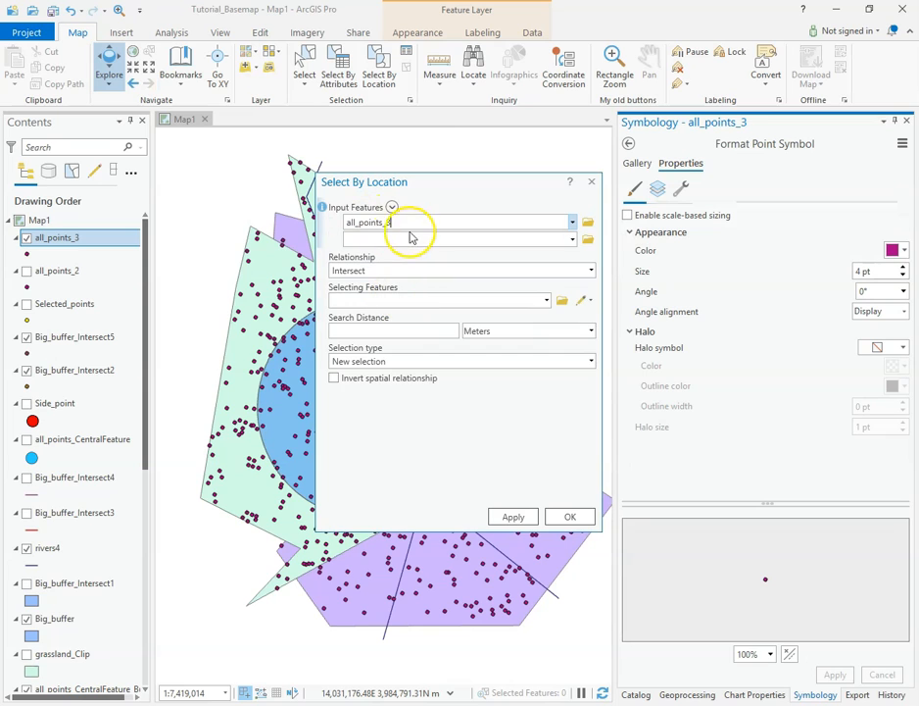
drag(400, 224, 339, 224)
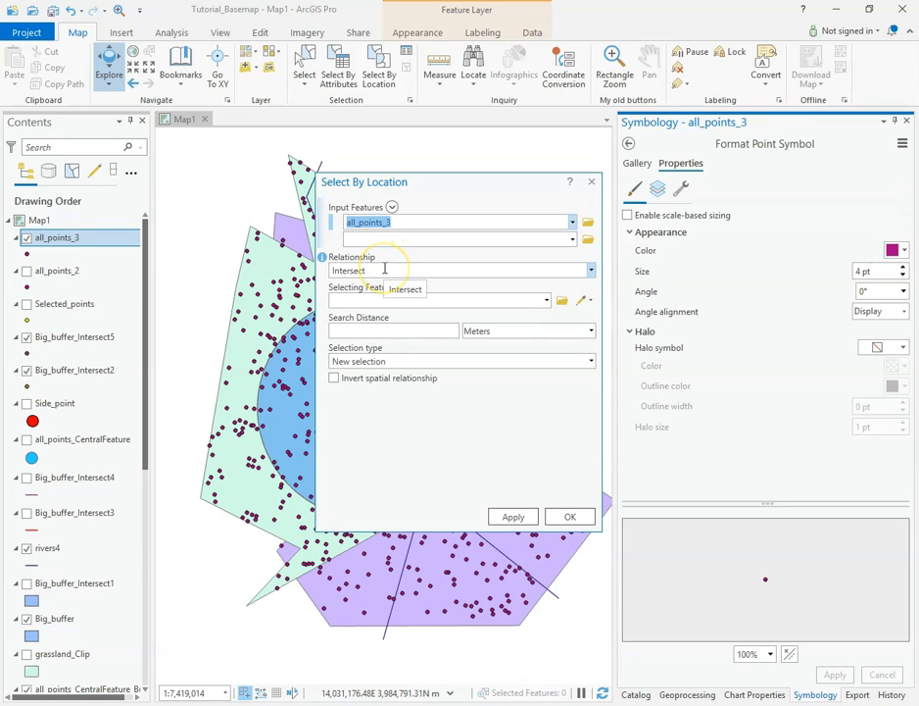
click(590, 271)
mouse_move(593, 298)
mouse_down()
mouse_move(593, 354)
mouse_move(588, 297)
mouse_up()
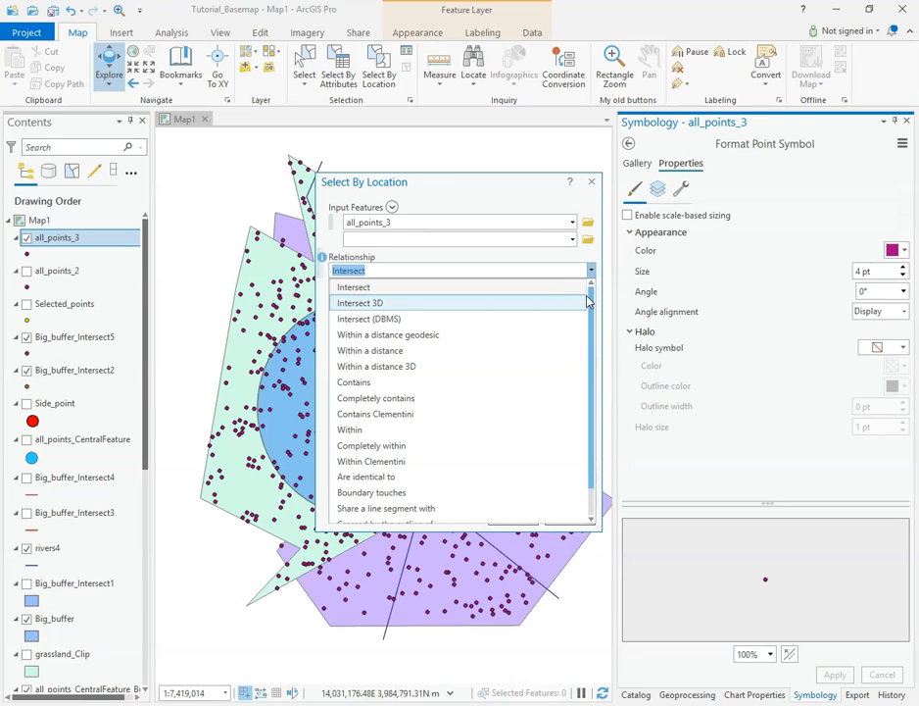
drag(593, 303, 591, 353)
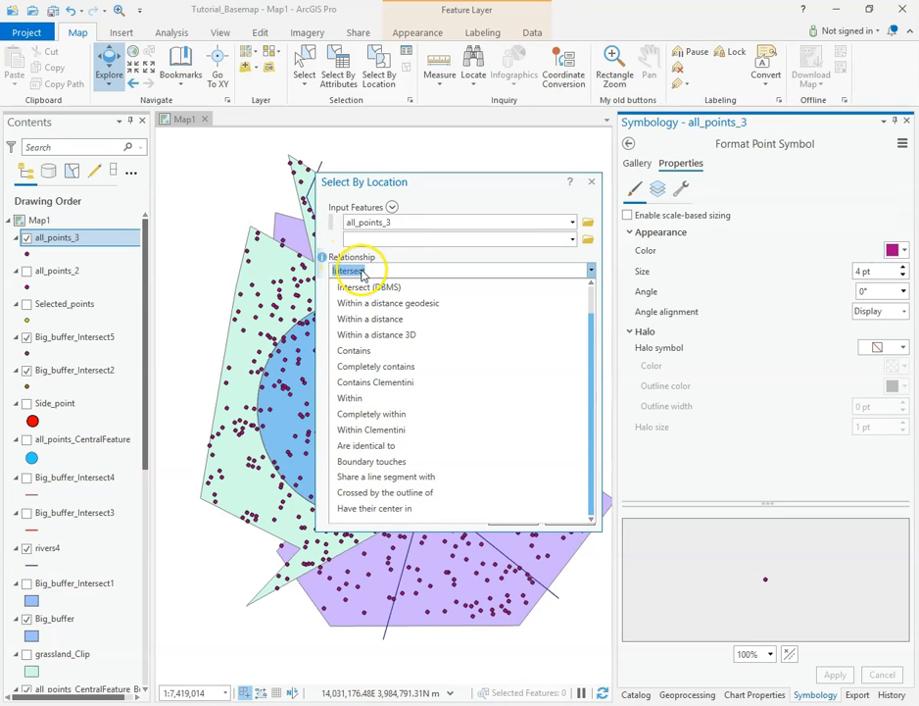
click(337, 239)
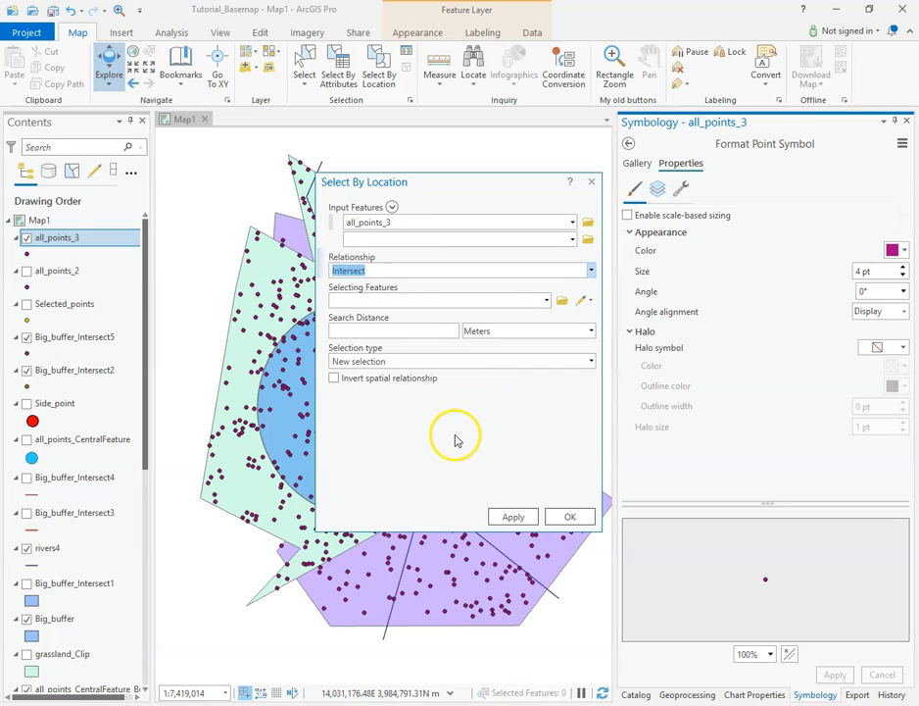
click(547, 301)
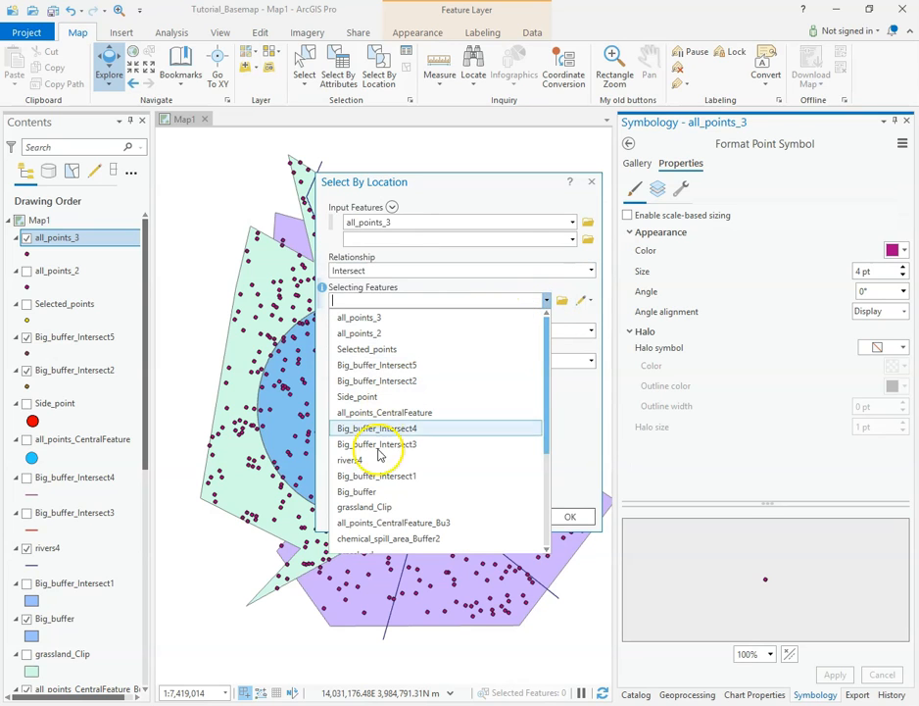
click(374, 492)
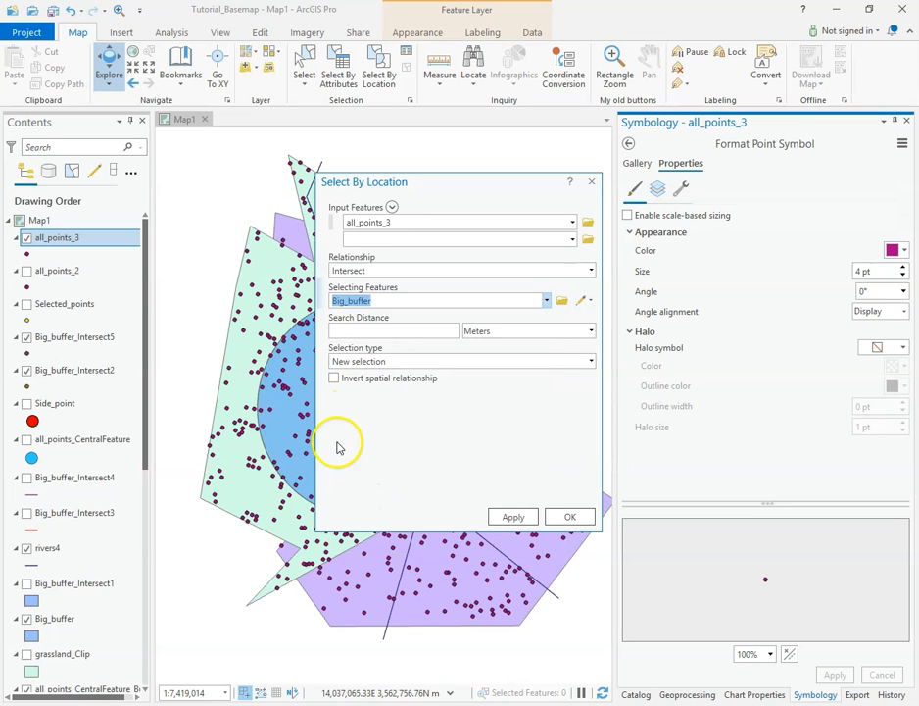
drag(460, 183, 714, 163)
click(772, 499)
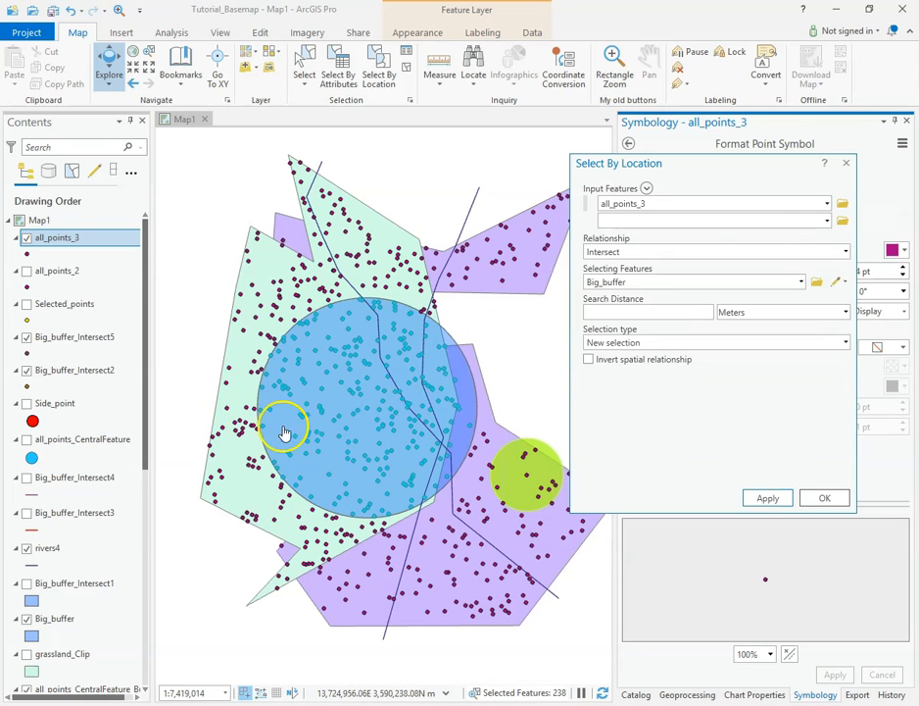
Step: Export the selected all_points_3 features to Default.gdb as Buffer_pnts and clear the selection
right_click(46, 239)
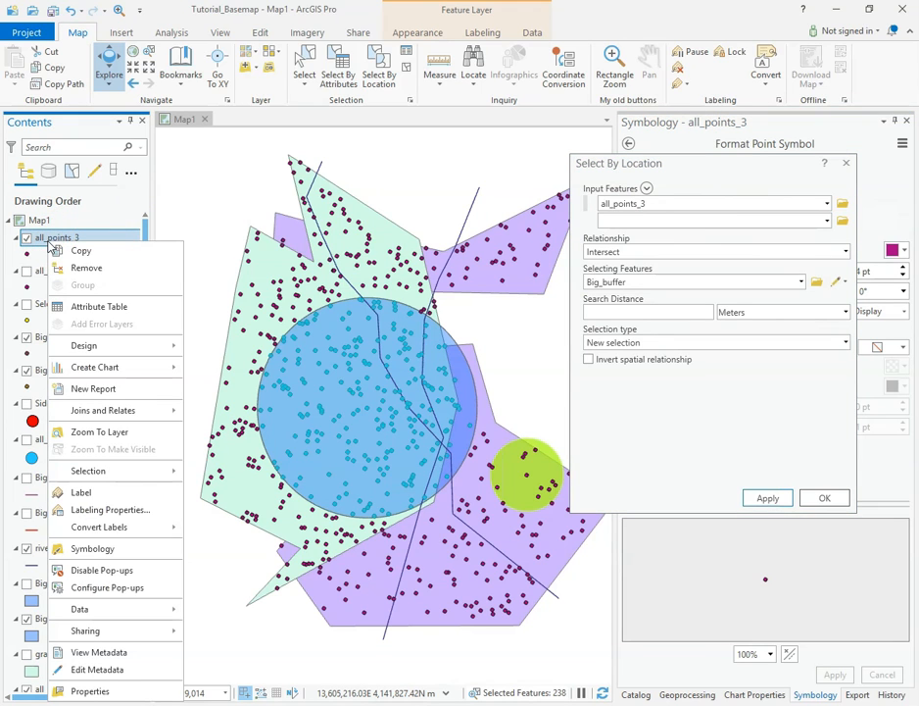
mouse_move(123, 612)
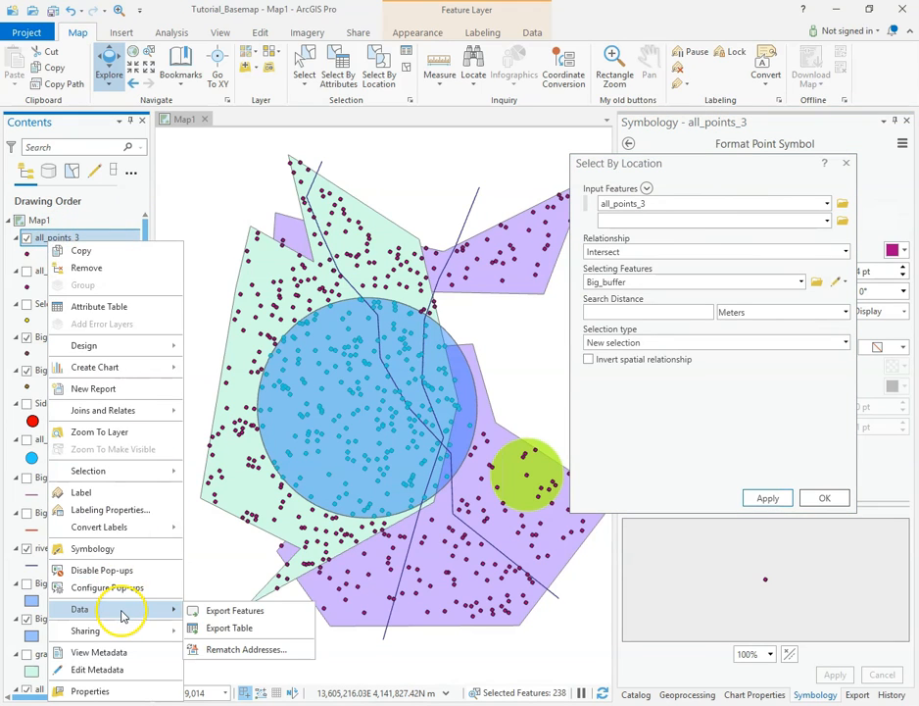
click(232, 614)
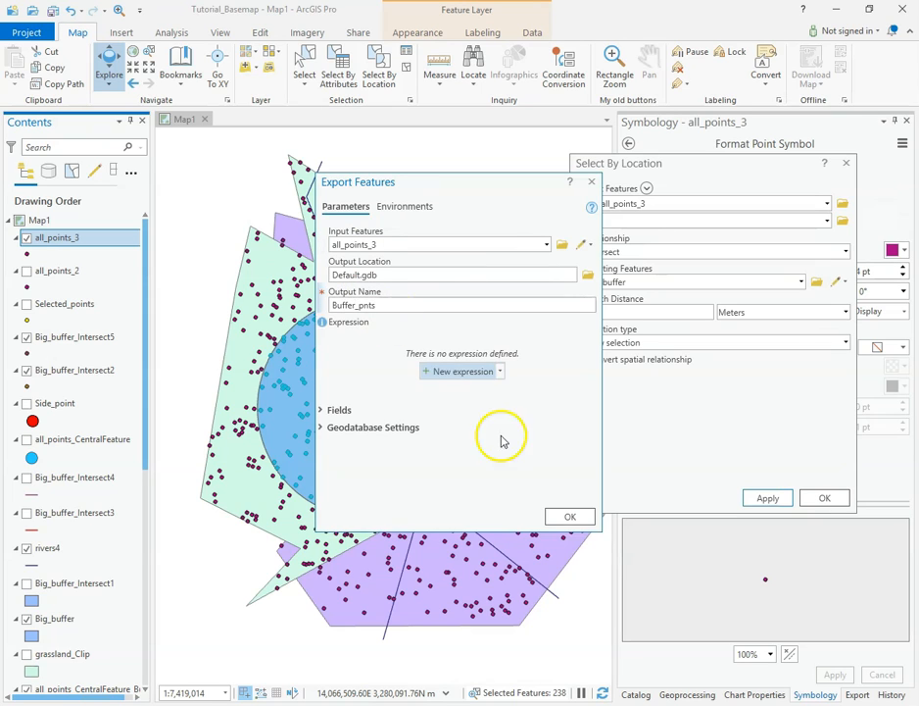
click(572, 519)
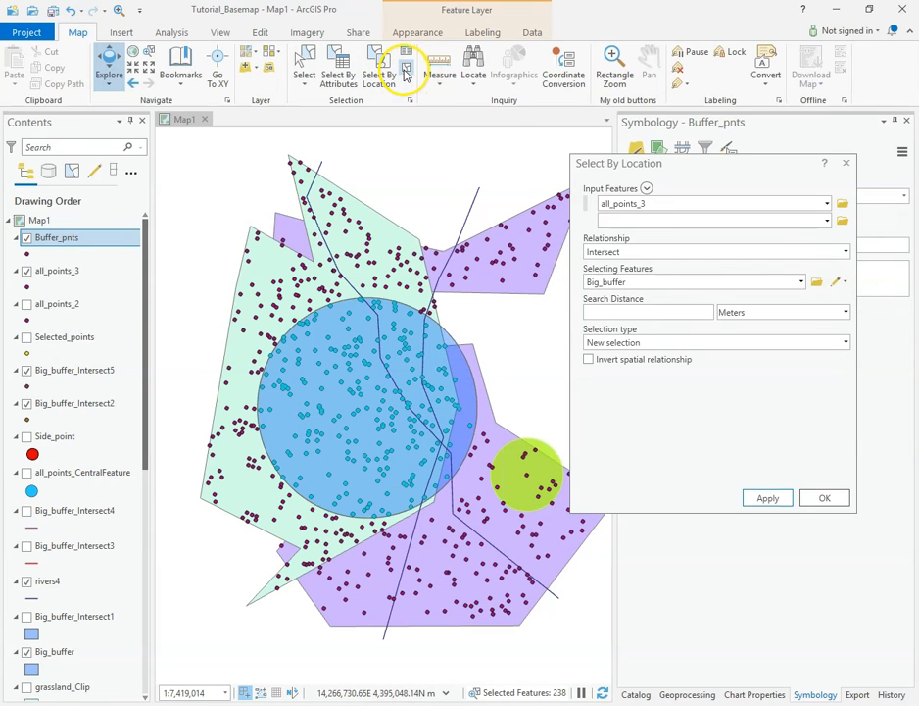
click(404, 69)
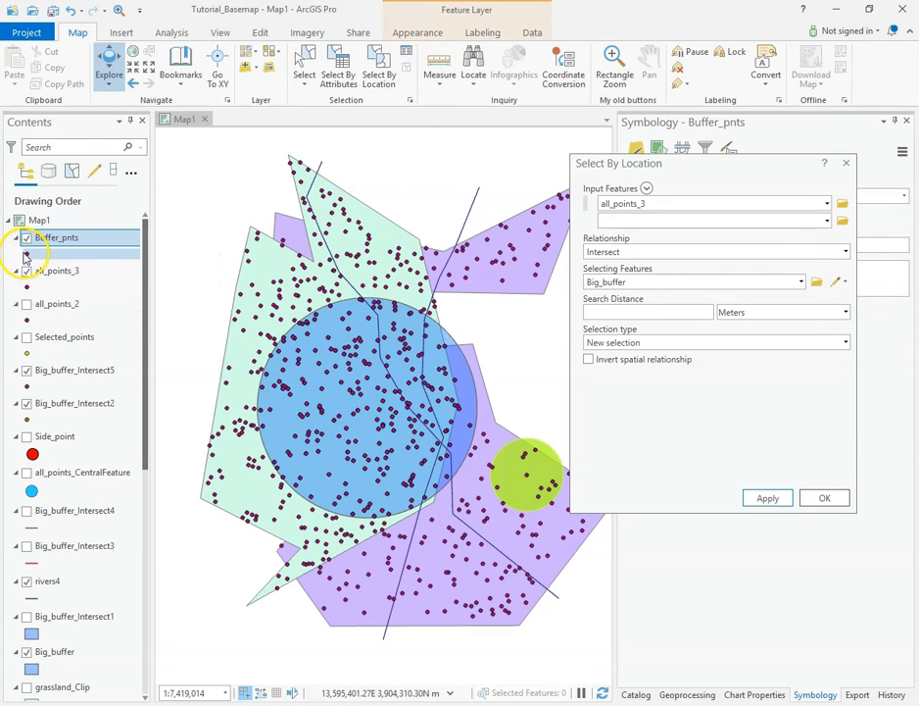
Step: Change the Buffer_pnts point symbol color to yellow and turn the layer's visibility off
drag(708, 164, 557, 160)
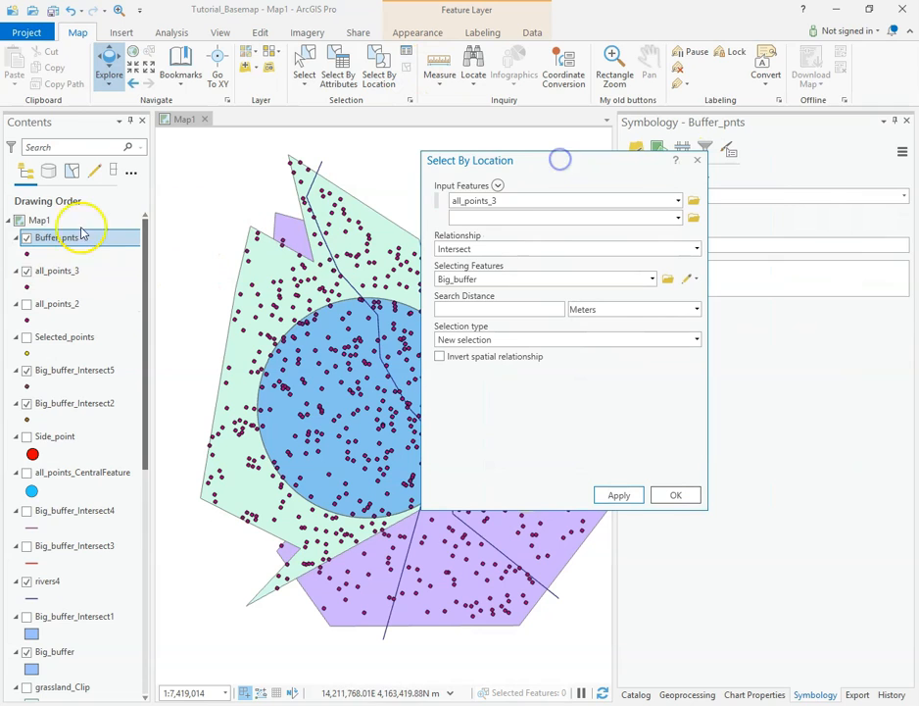
click(28, 255)
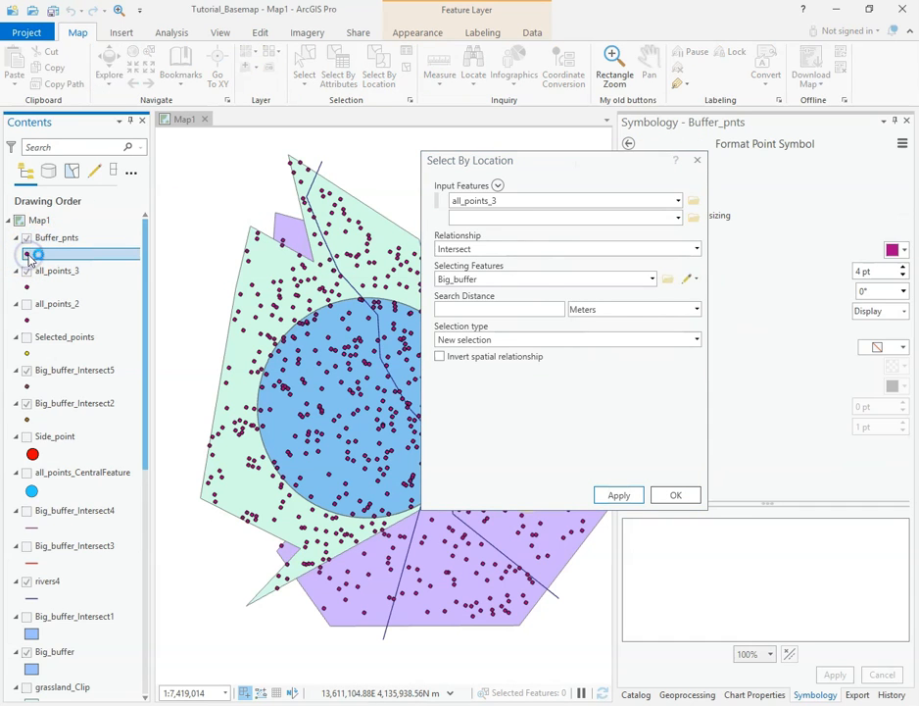
click(904, 252)
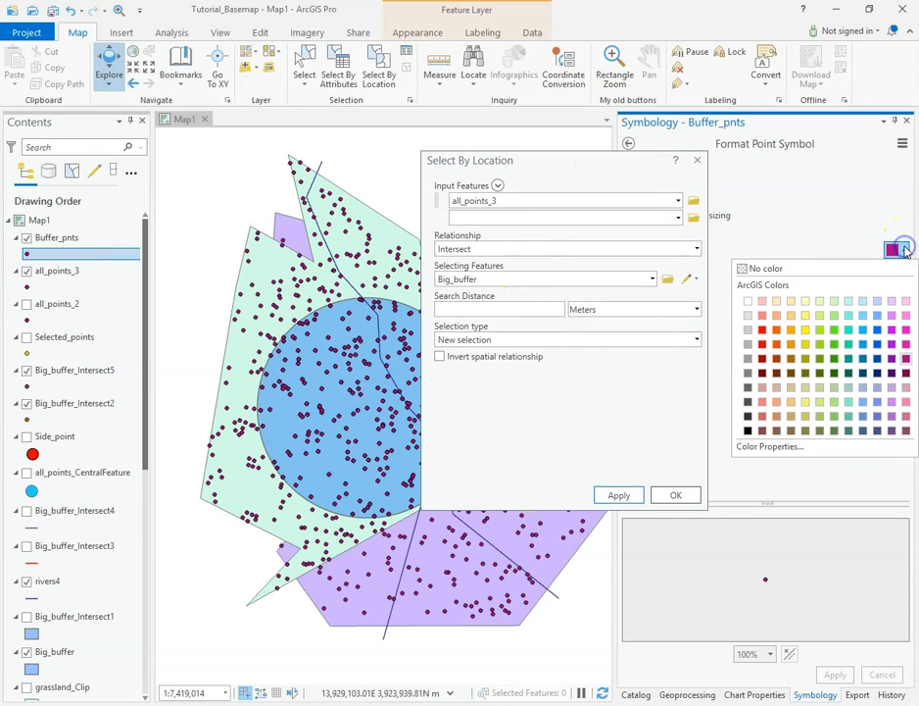
click(804, 333)
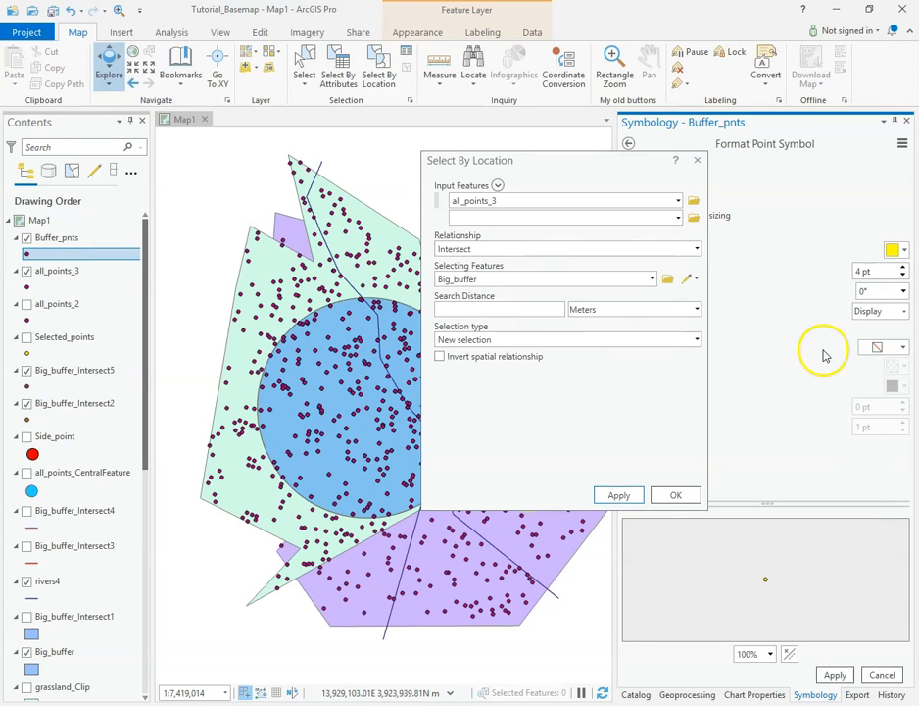
click(835, 675)
drag(560, 163, 733, 178)
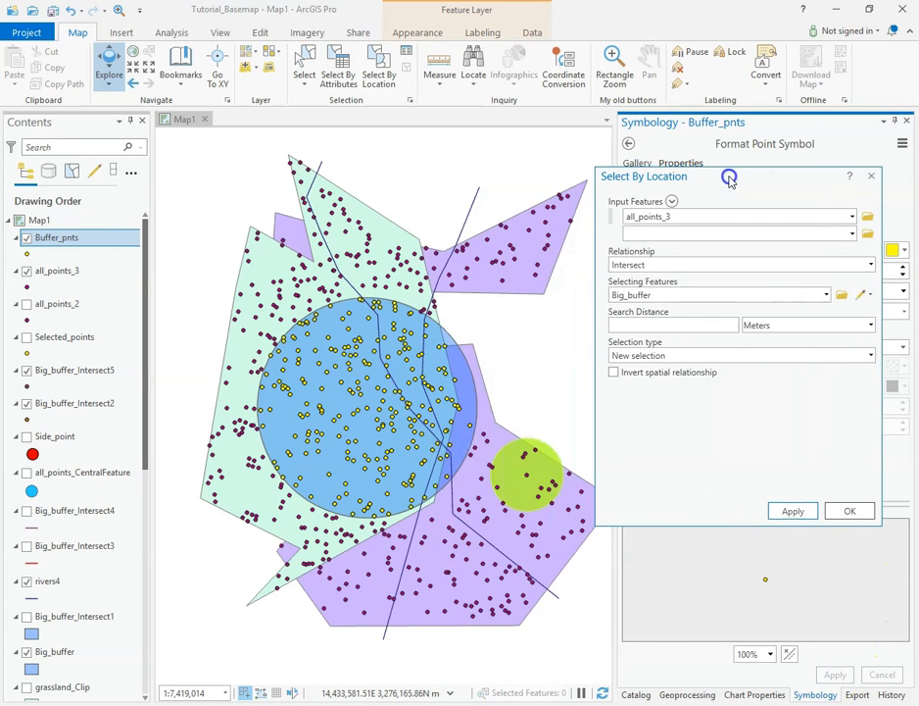
click(28, 238)
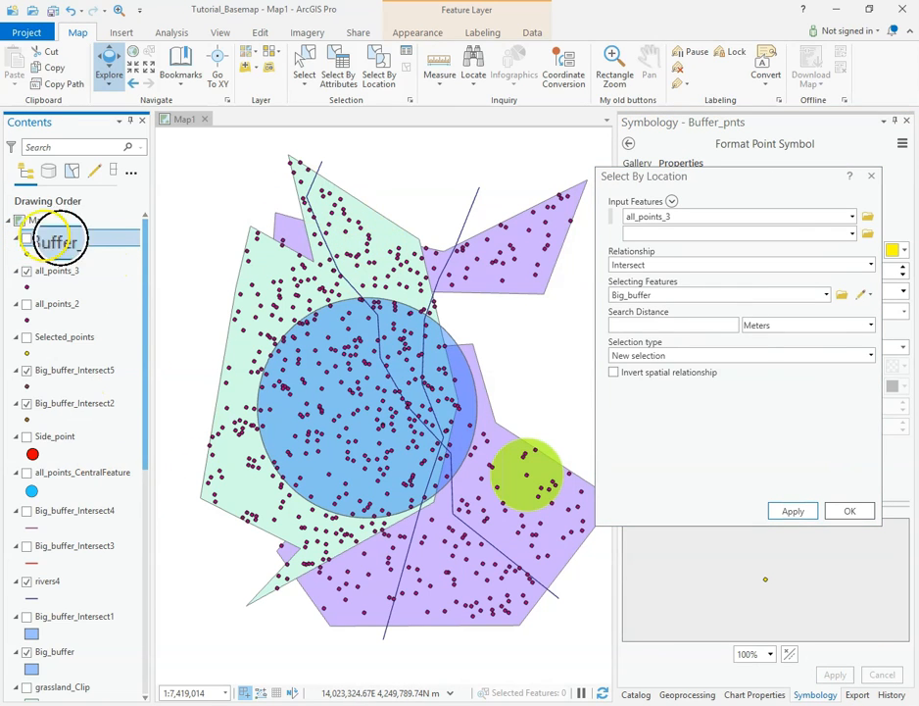
Step: Try selecting rivers4 together with all_points_3 by intersection with Big_buffer, and discard the extra input and the selection
drag(741, 180, 669, 191)
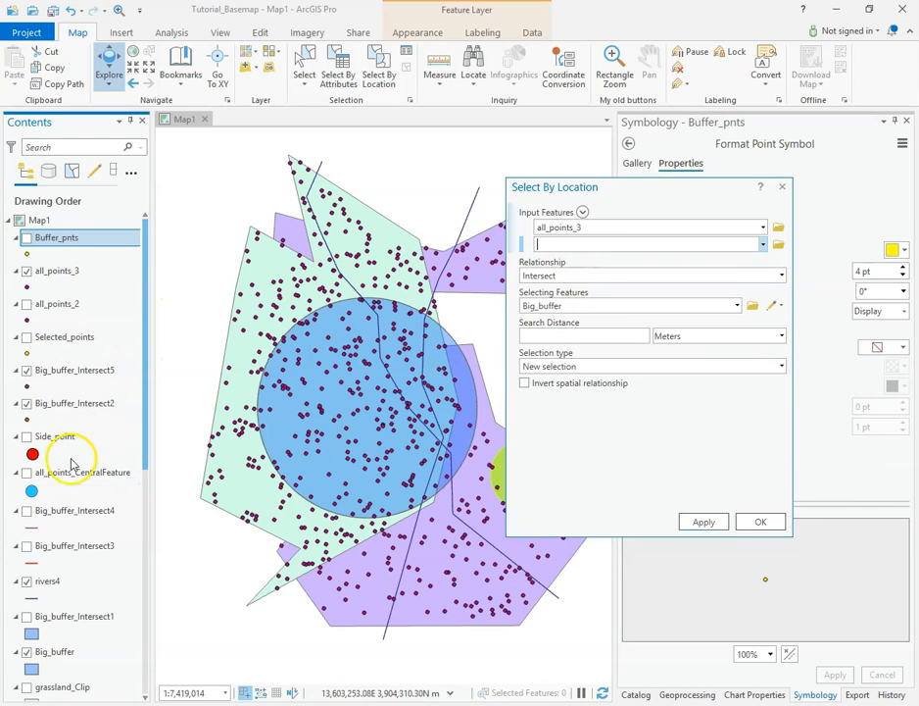
click(49, 582)
drag(45, 585, 562, 263)
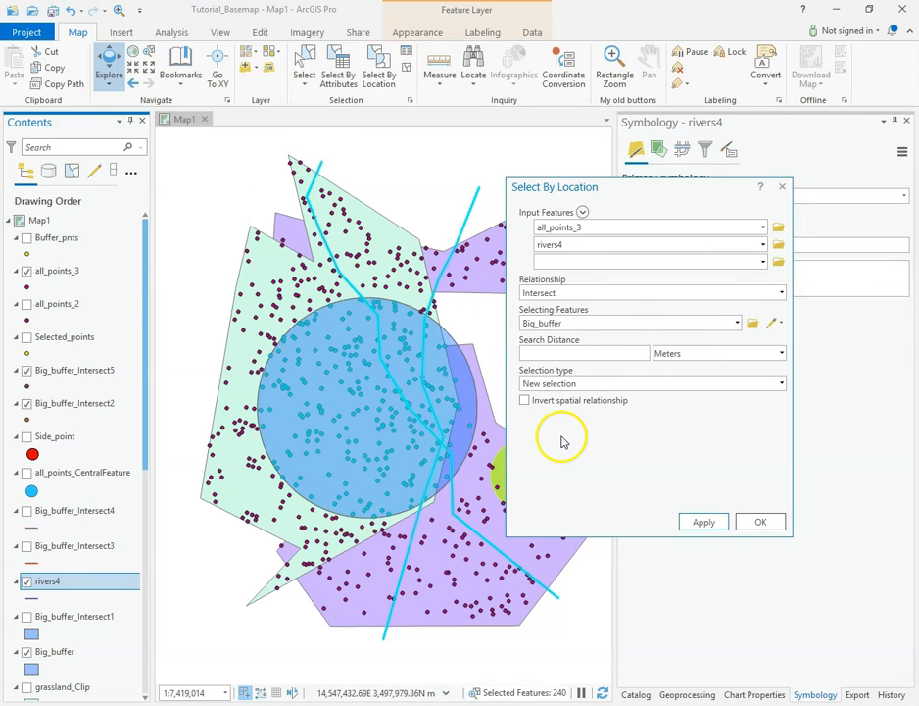
click(527, 245)
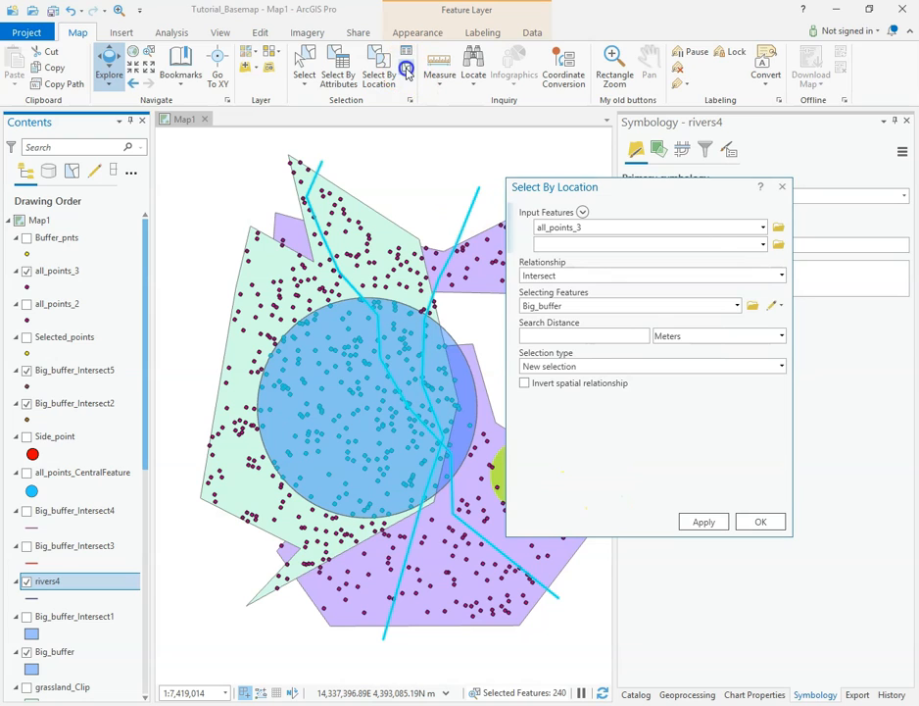
click(405, 69)
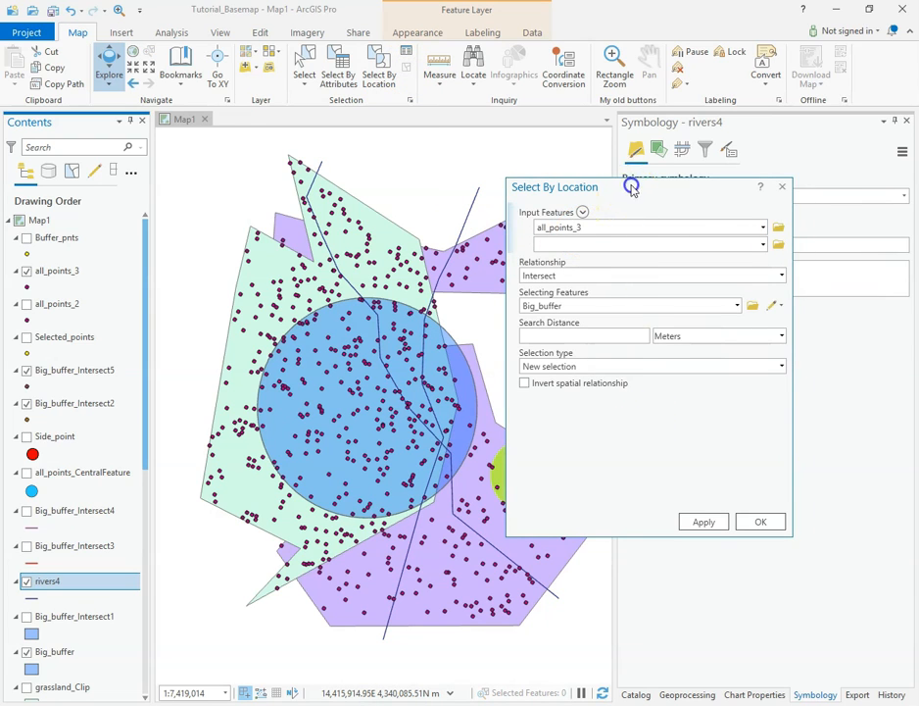
Step: Select the all_points_3 features intersecting Big_buffer and narrow them to the subset that intersects chemical_spill_area
drag(630, 186, 719, 168)
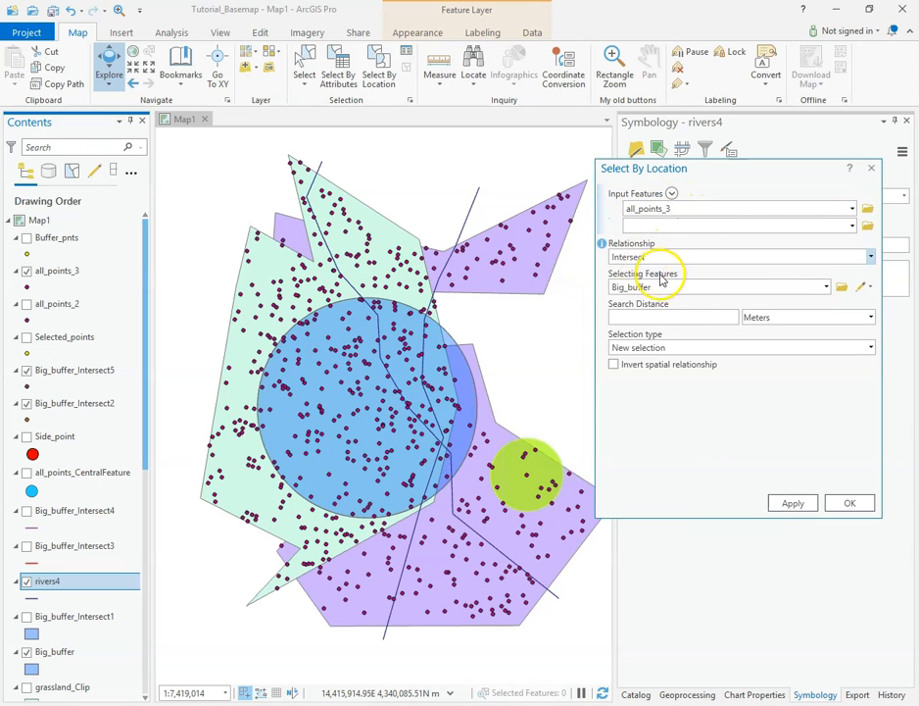
click(793, 503)
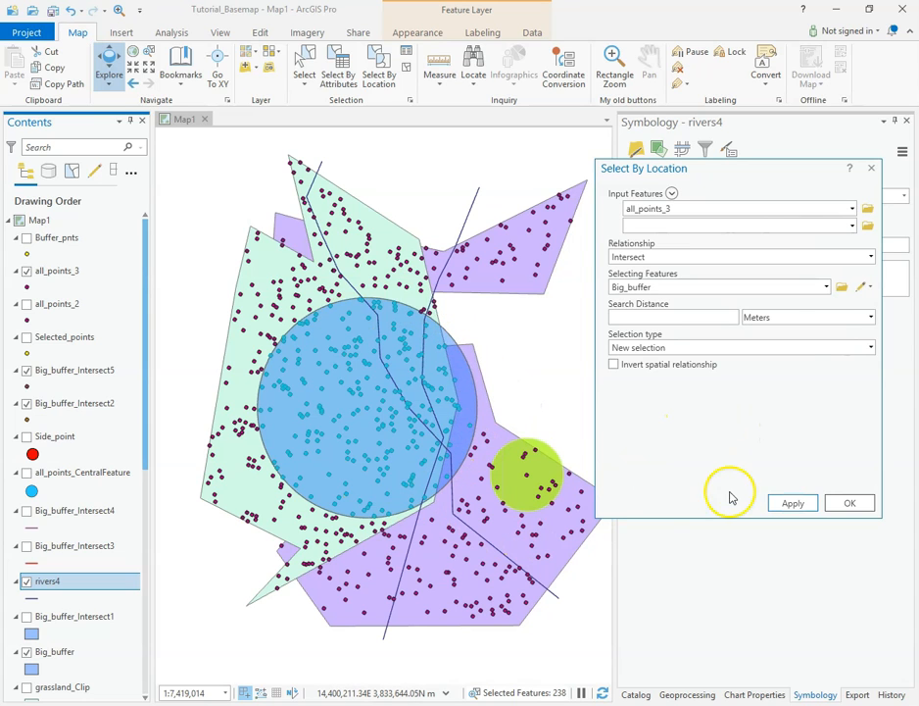
click(826, 287)
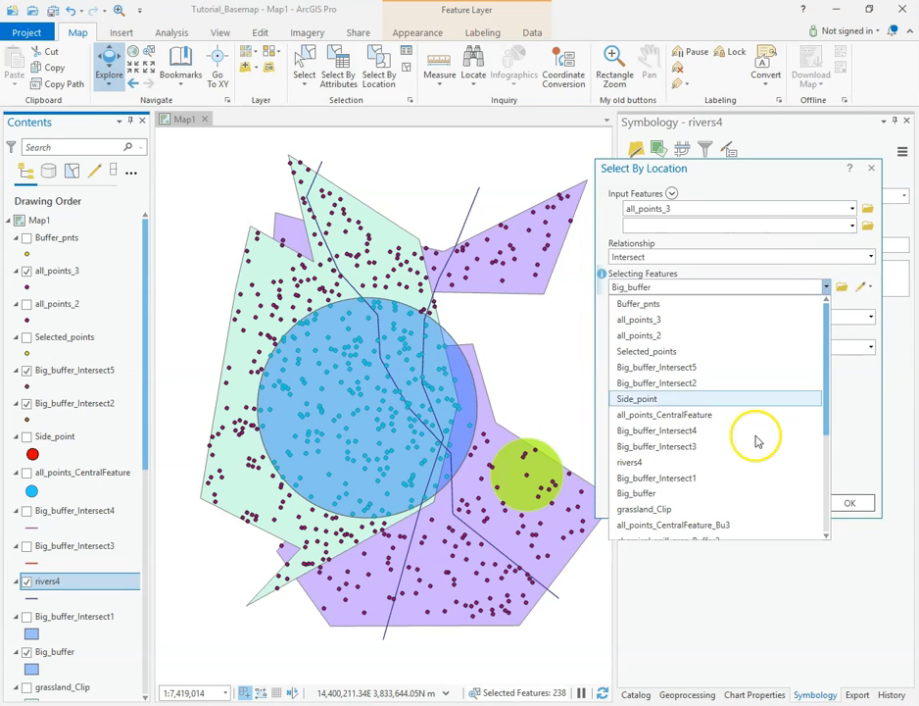
scroll(757, 441, down, 3)
click(685, 429)
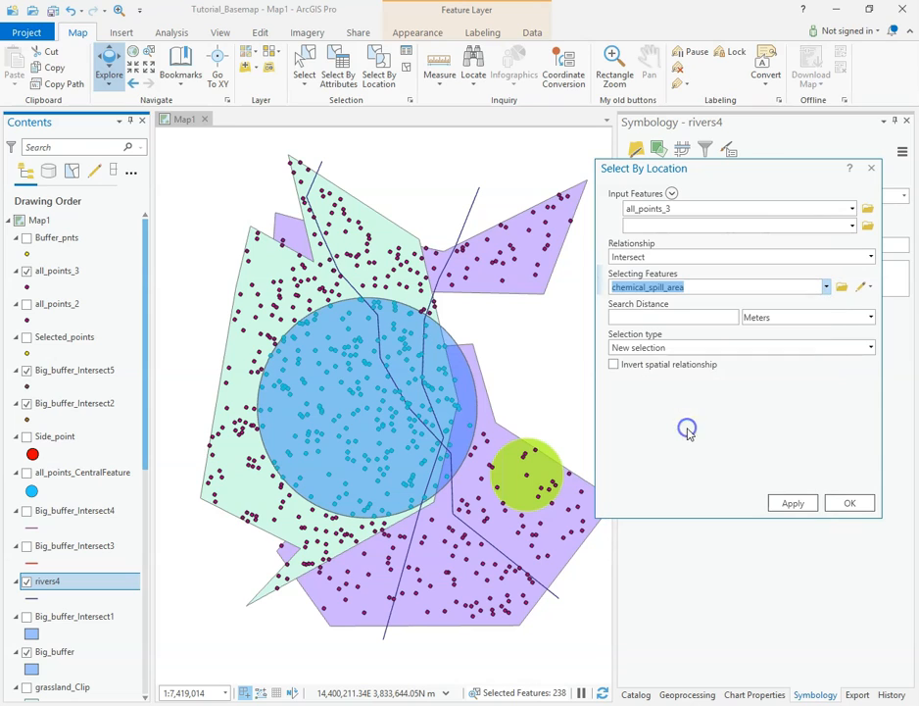
click(870, 348)
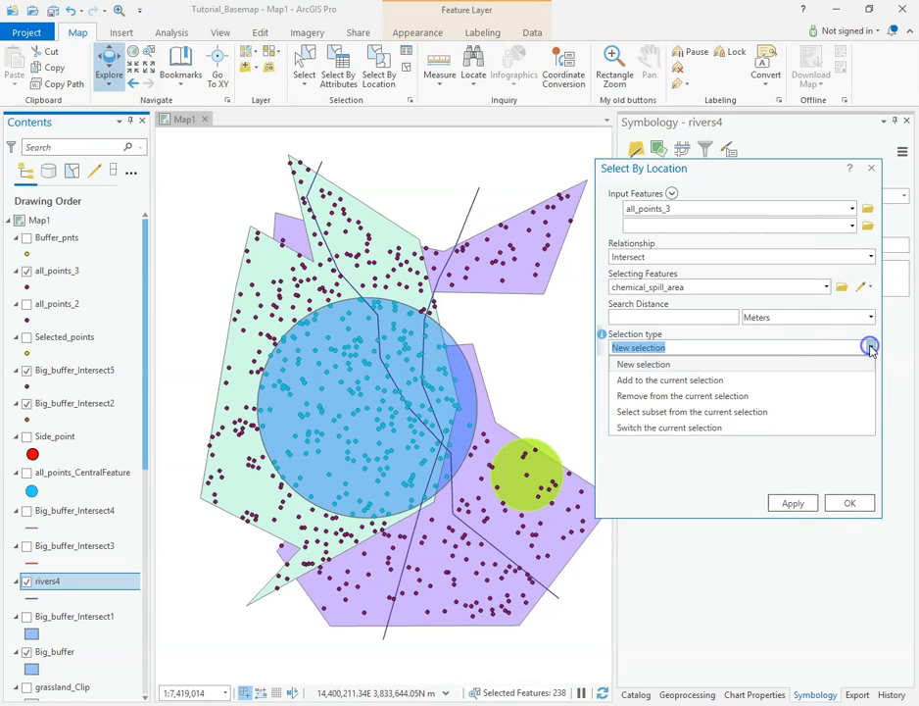
click(681, 412)
click(792, 503)
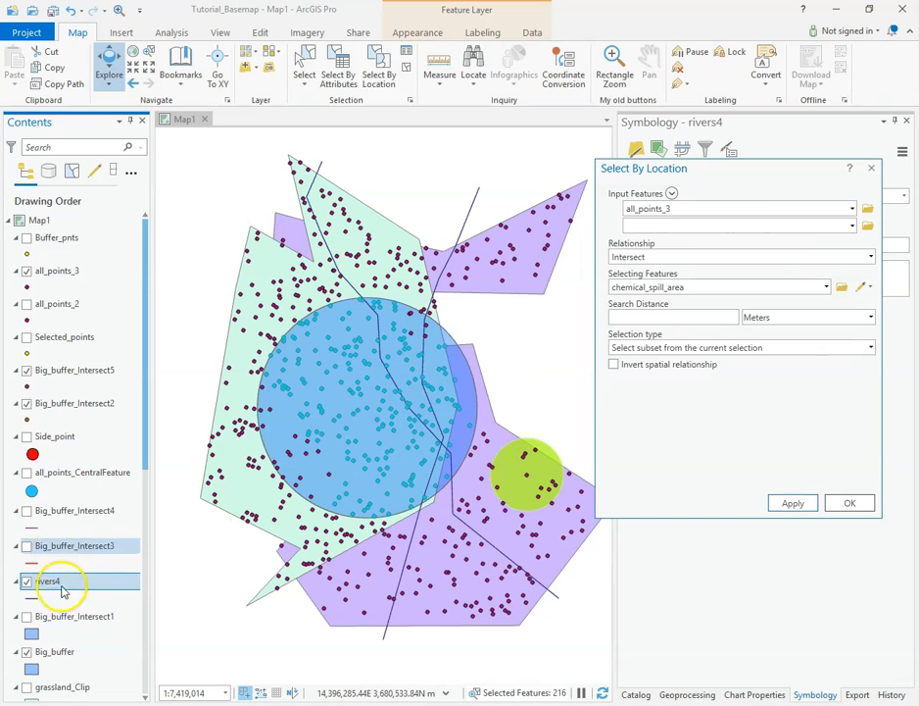
Step: Hide the grassland layer to examine the selected points against the chemical_spill_area polygon, and show it again
scroll(67, 635, down, 2)
scroll(68, 578, up, 1)
scroll(68, 569, down, 5)
click(27, 585)
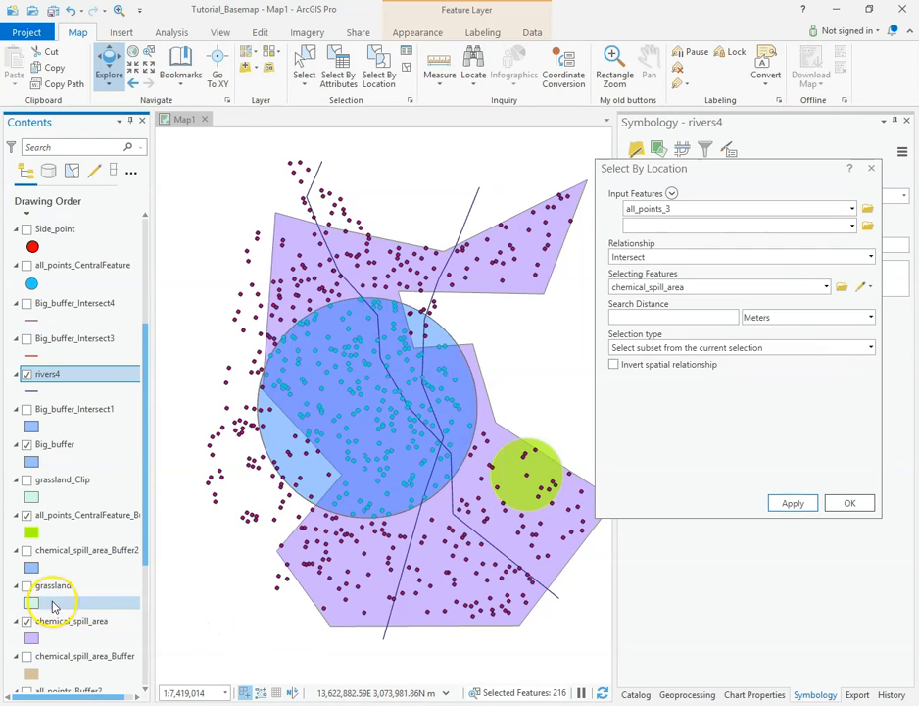
click(28, 587)
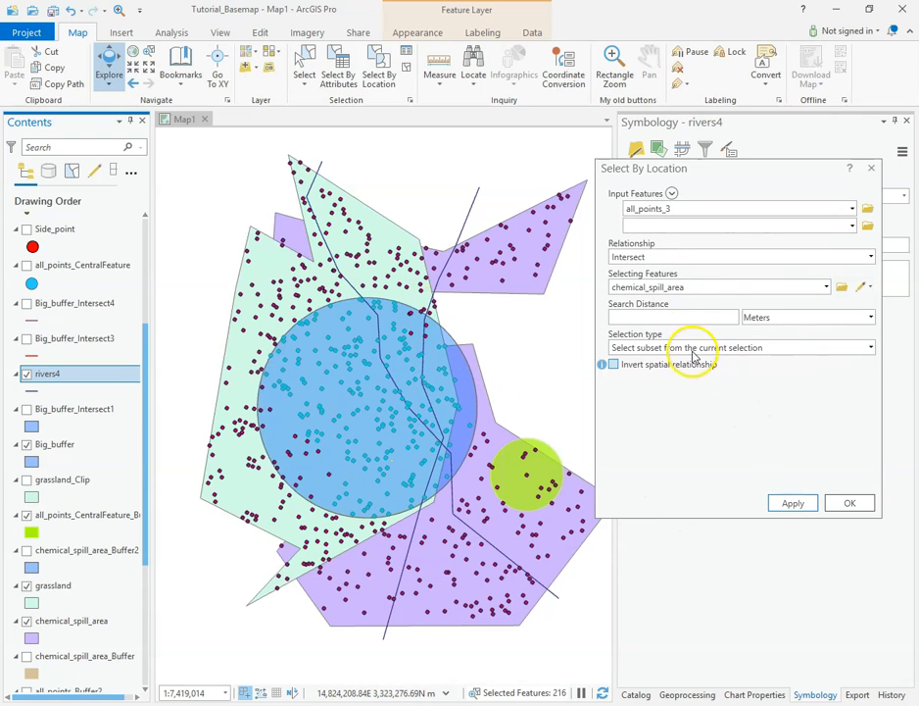
Step: Narrow the selected all_points_3 features to the subset intersecting rivers4 within a search distance of 20000 meters
click(827, 286)
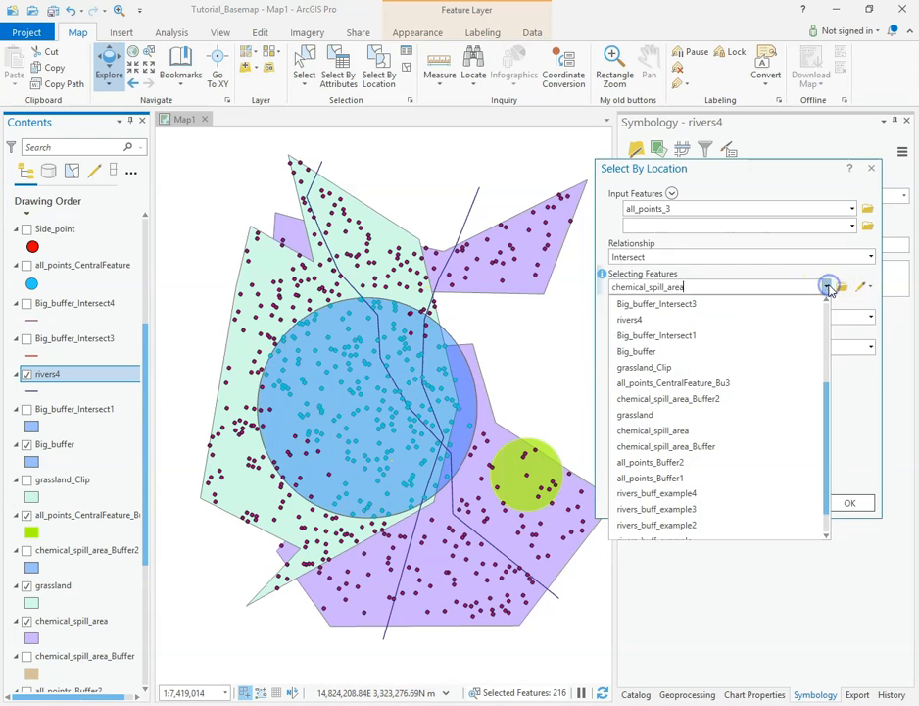
click(631, 321)
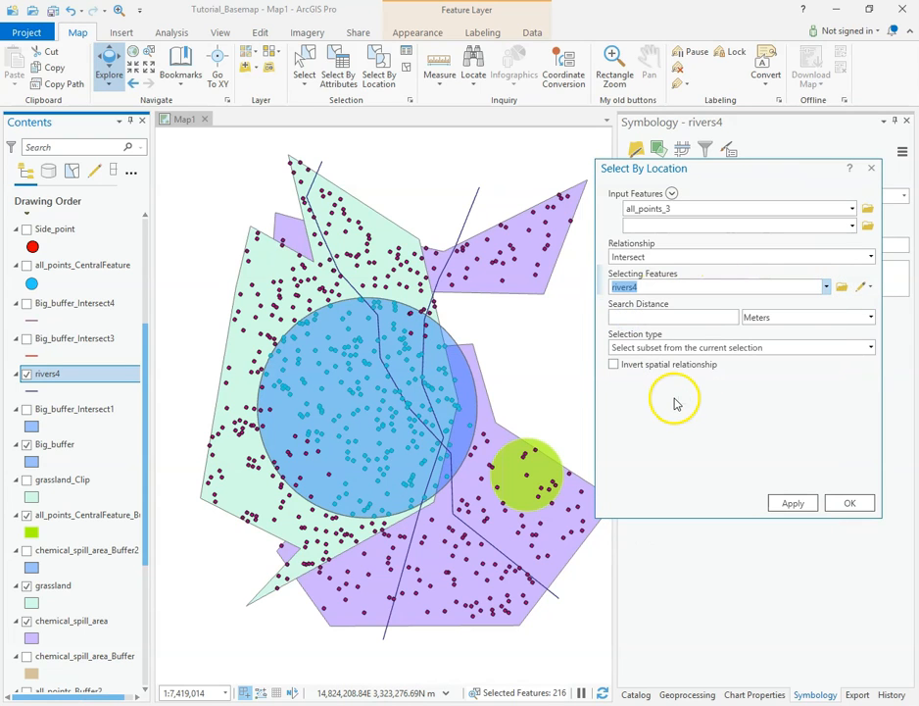
click(687, 317)
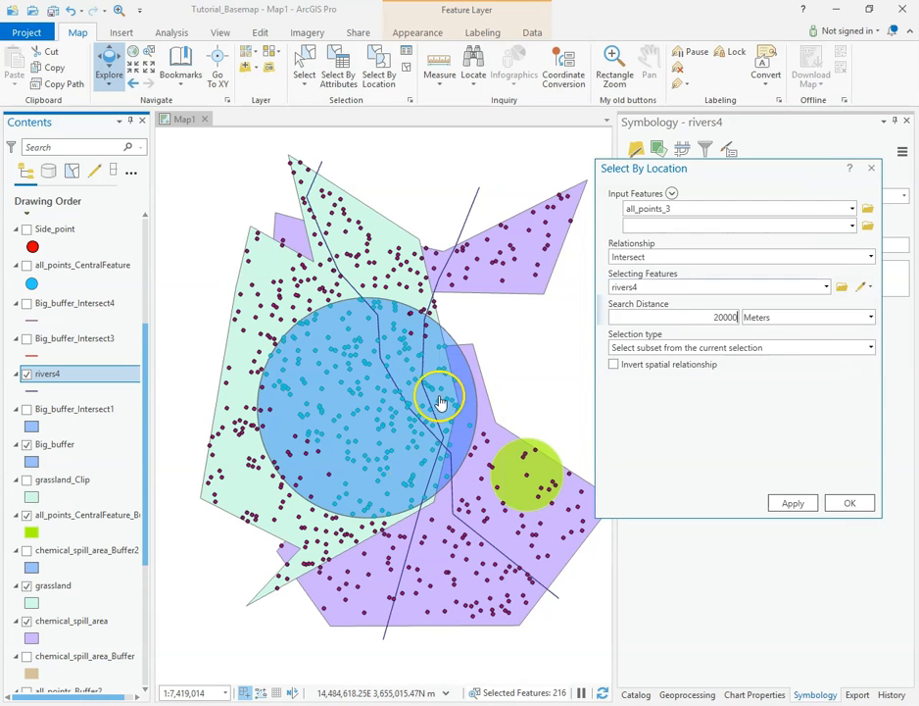
click(793, 503)
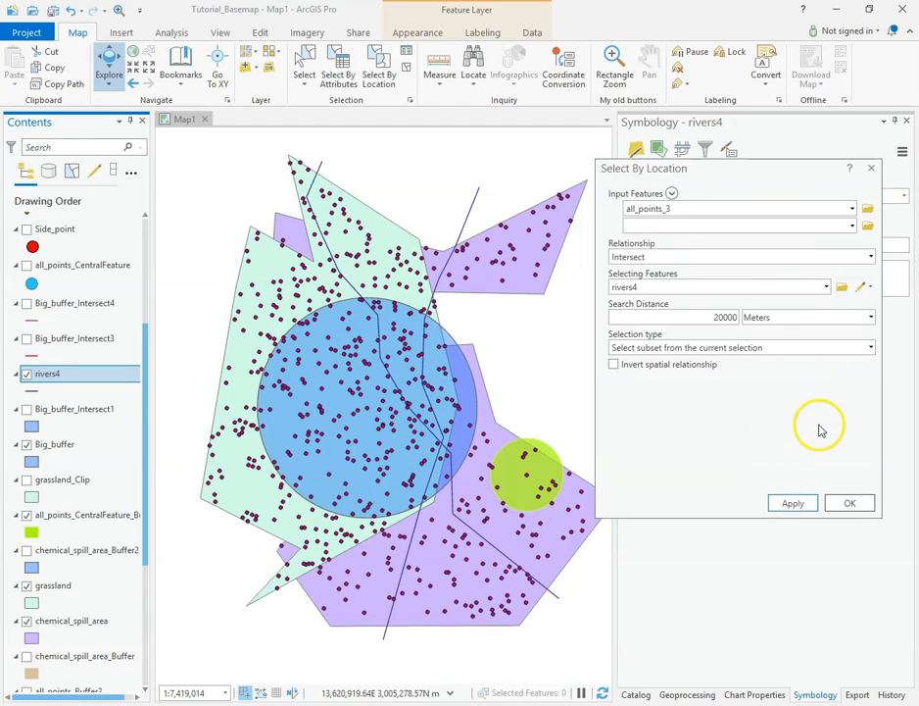
Step: Make a new selection of all_points_3 features intersecting all_points_CentralFeature_Bu3, without a search distance
drag(751, 174, 743, 172)
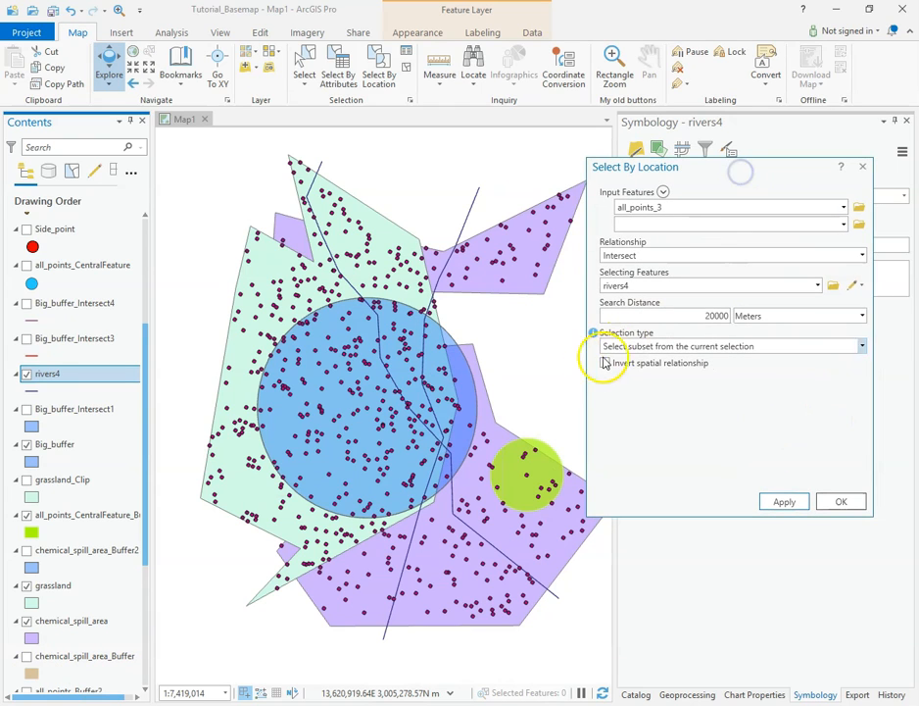
mouse_move(600, 365)
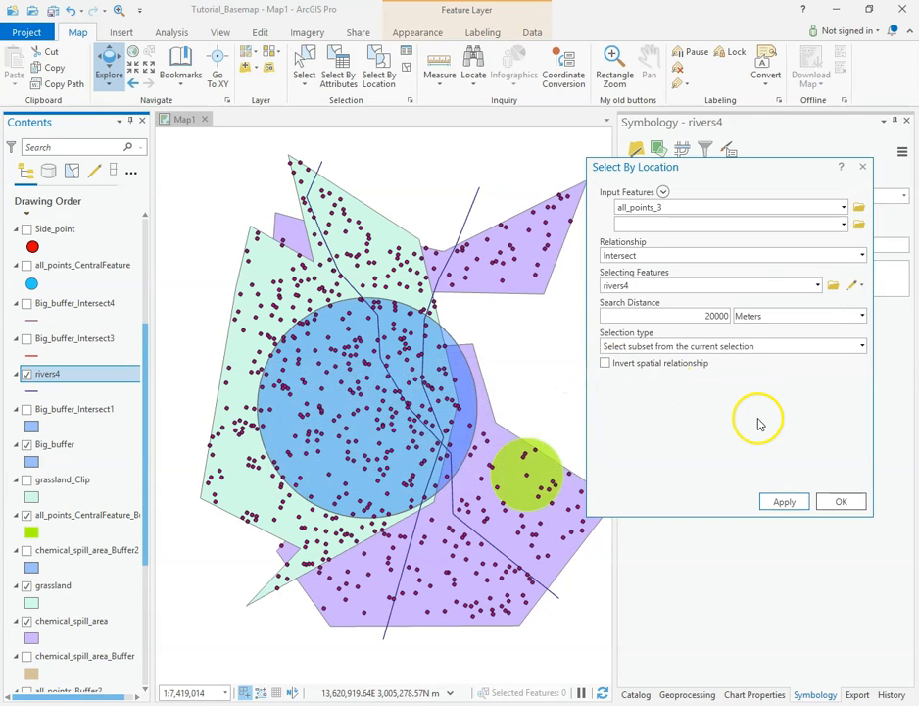
click(705, 311)
key(BackSpace)
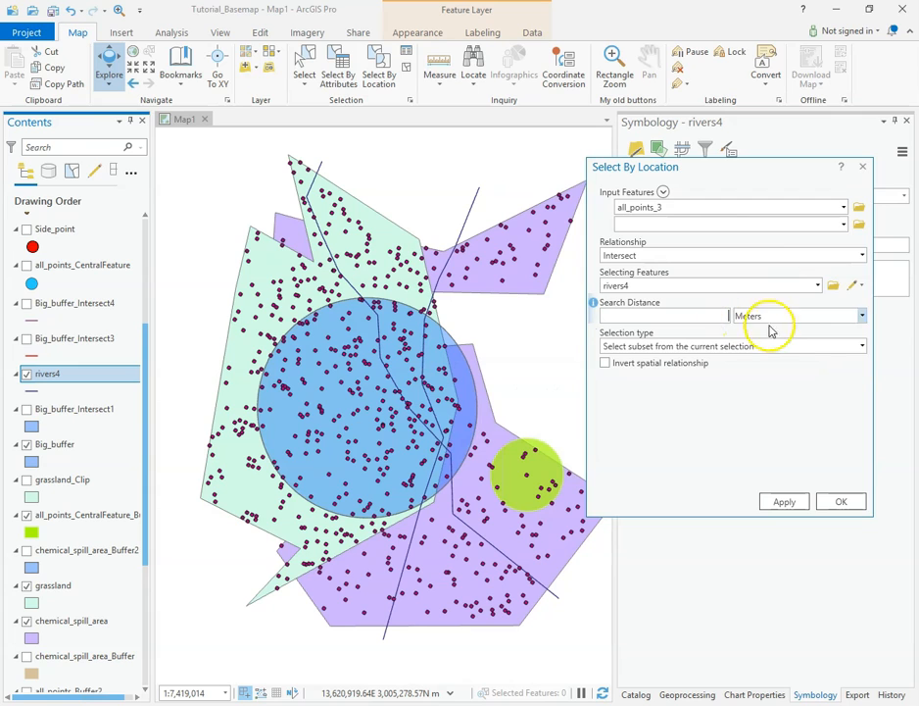
click(862, 346)
click(652, 366)
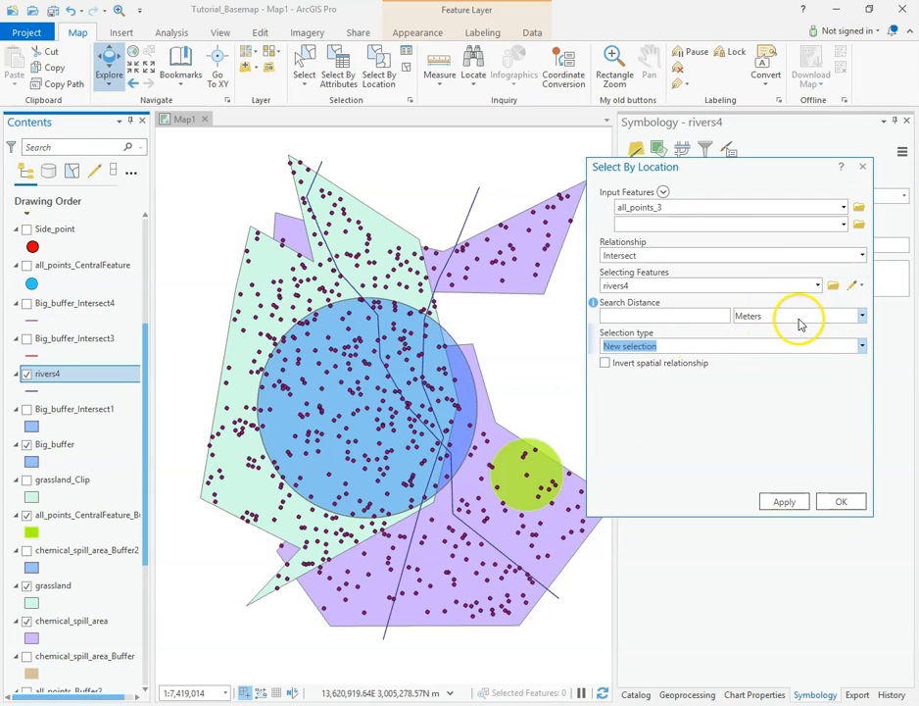
click(728, 398)
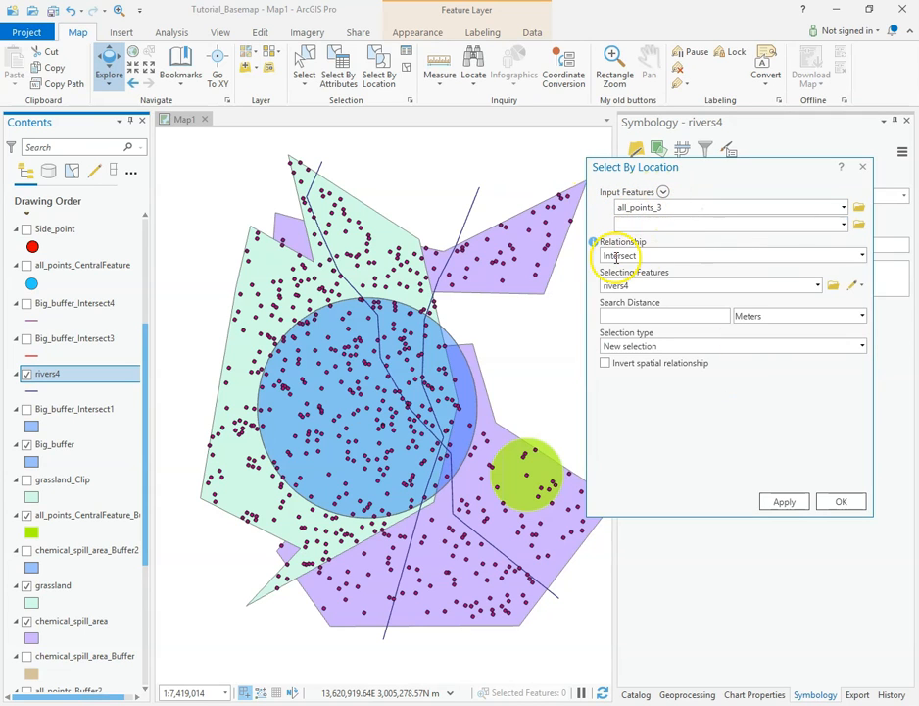
click(818, 286)
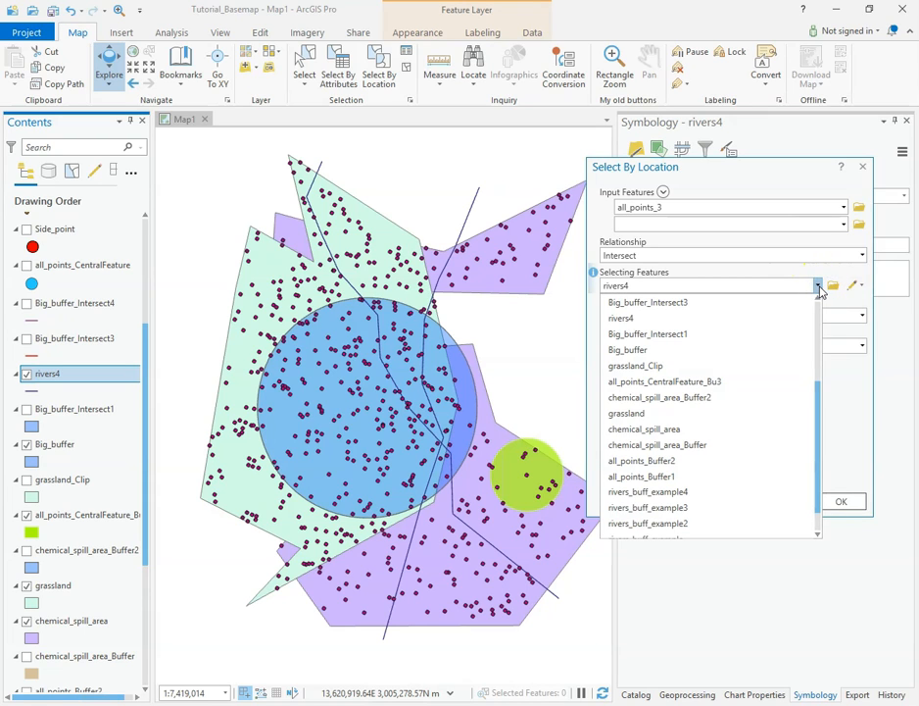
scroll(719, 426, down, 1)
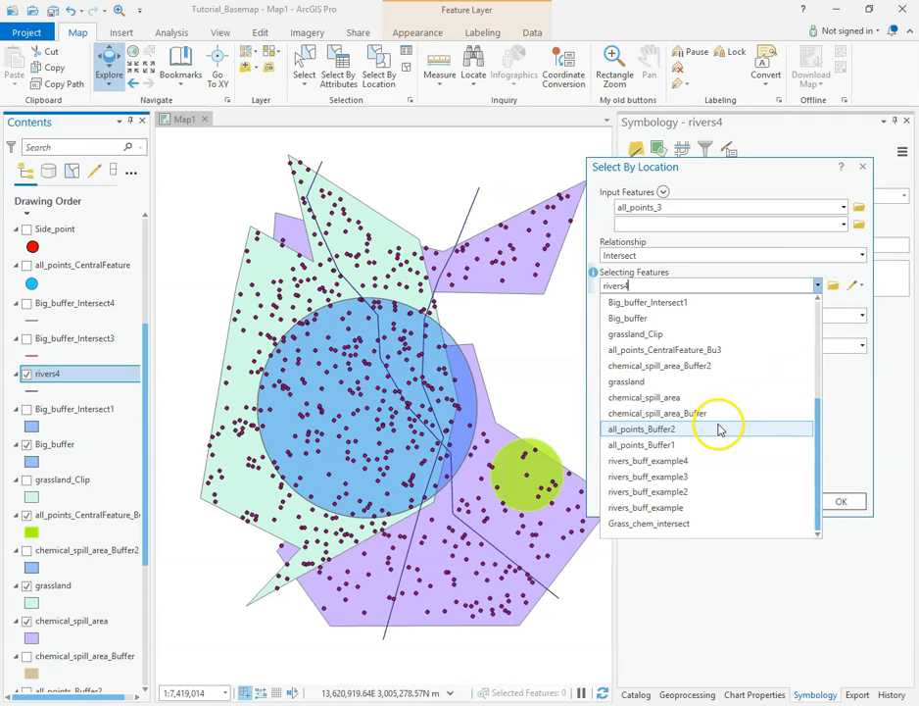
click(730, 353)
click(775, 501)
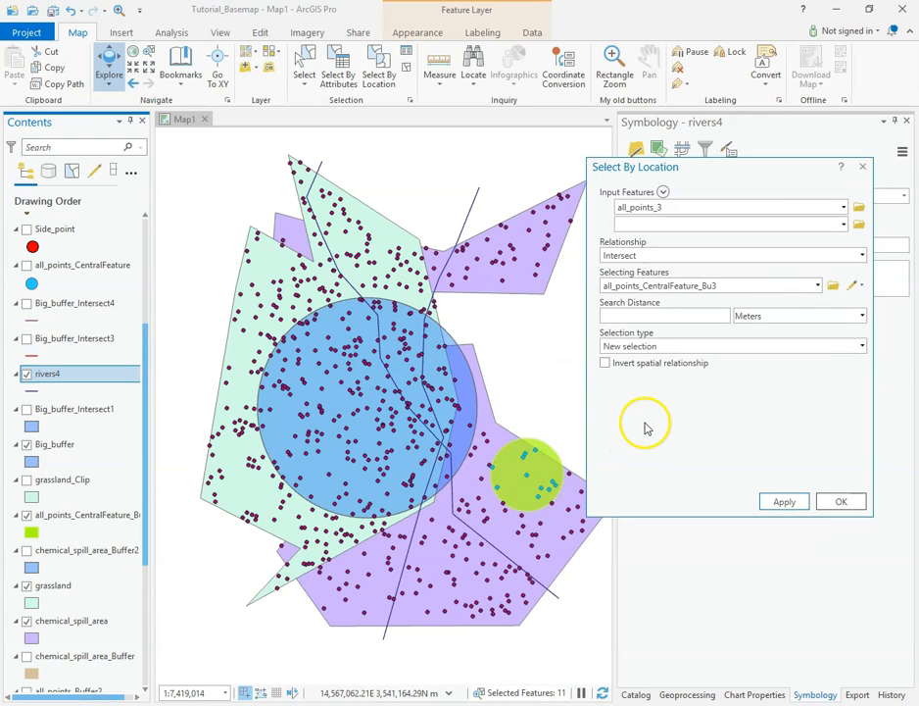
Step: Invert the spatial relationship to select the all_points_3 features that do not intersect all_points_CentralFeature_Bu3
click(606, 363)
click(784, 501)
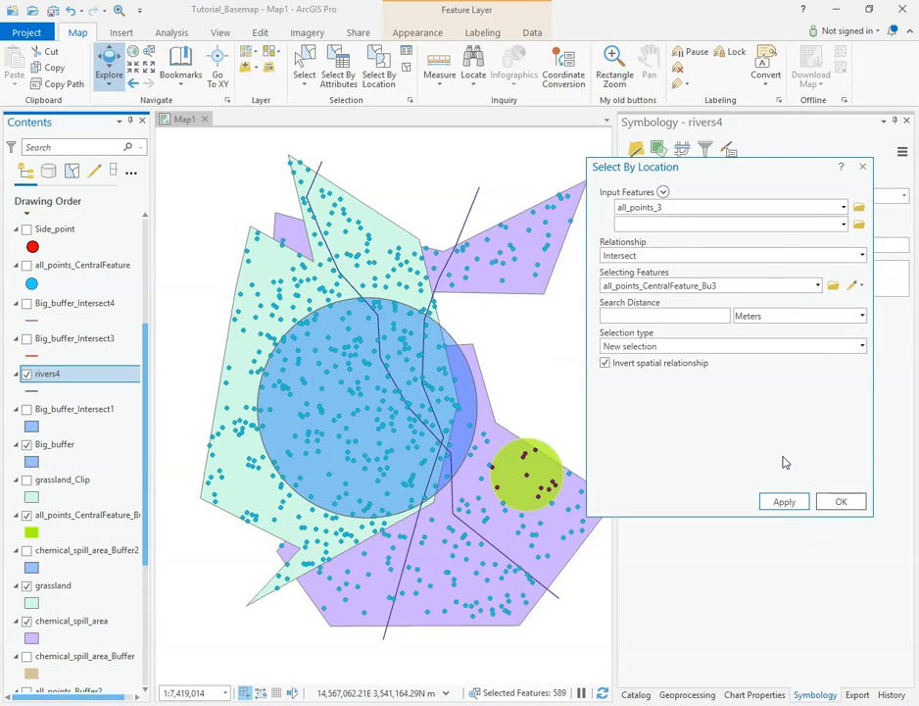
click(633, 423)
click(669, 404)
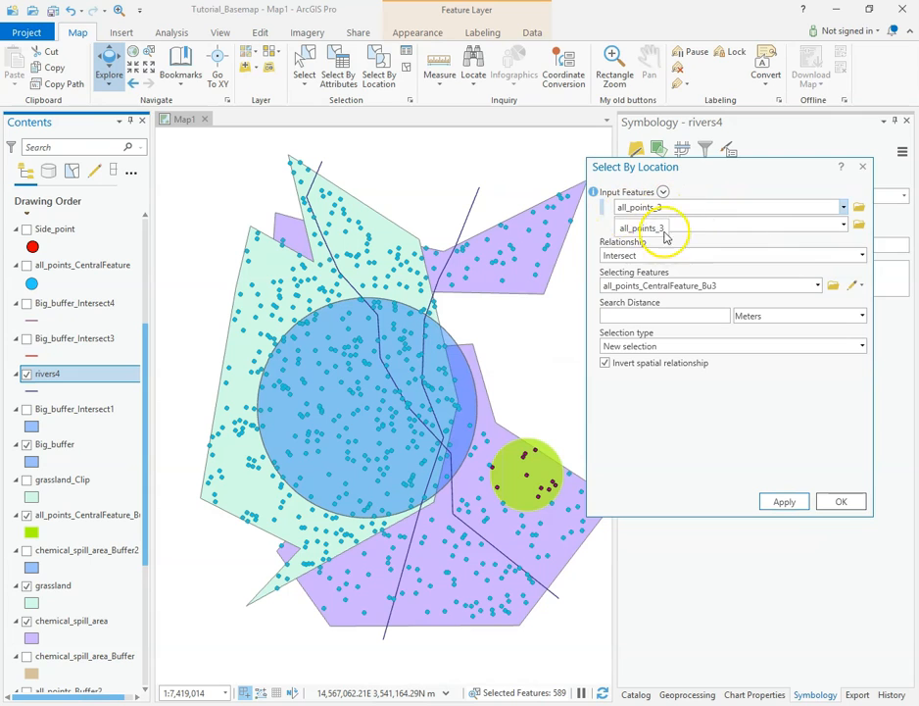
Step: Narrow the current selection to the subset intersecting rivers4 within 75000 meters, without inverting the spatial relationship
click(818, 286)
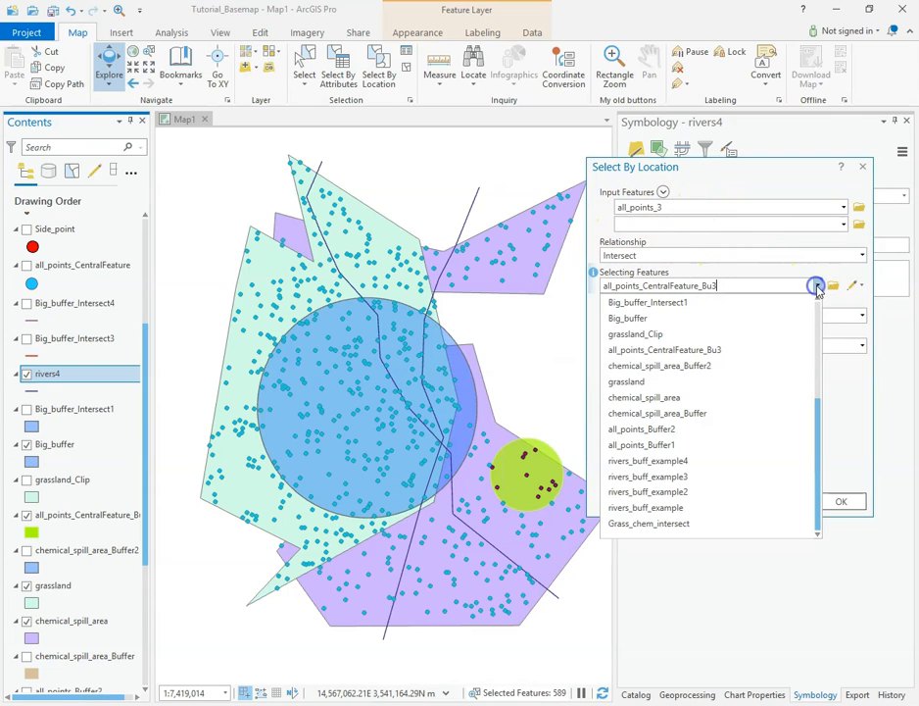
scroll(693, 427, up, 3)
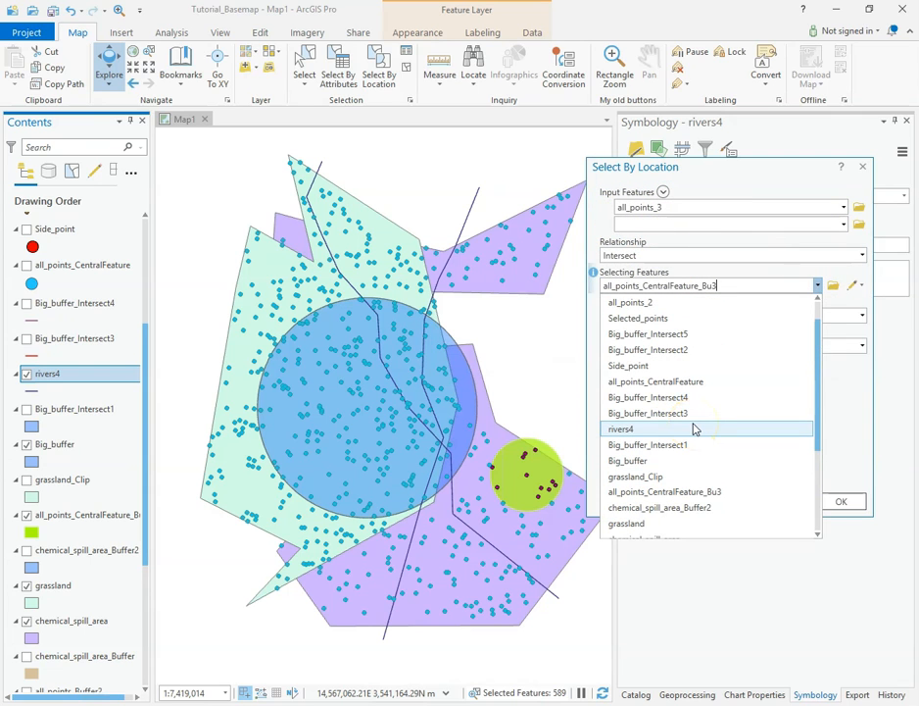
click(693, 428)
click(697, 314)
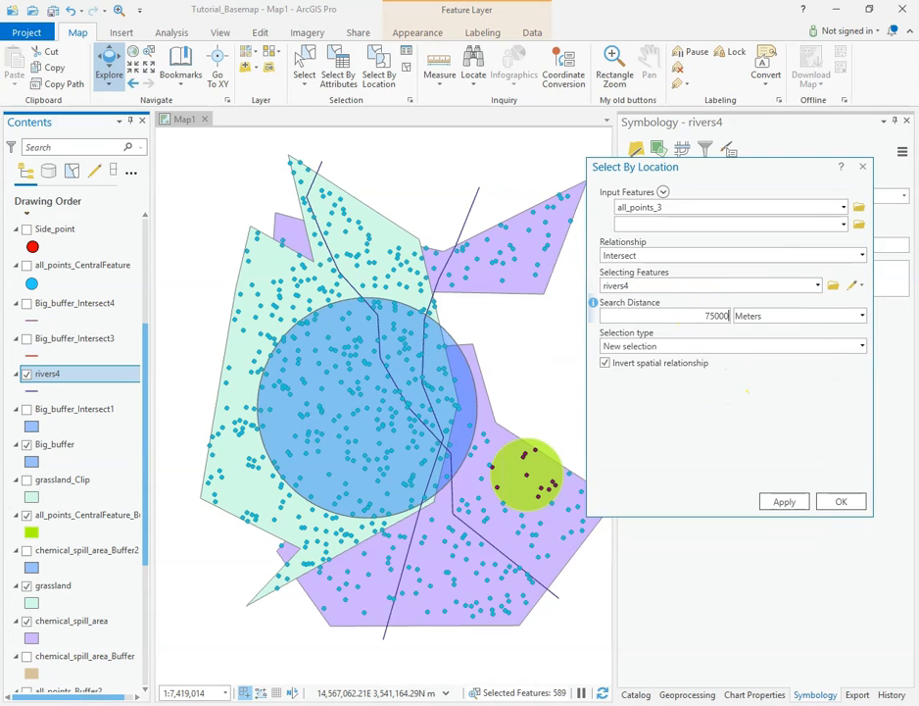
click(862, 346)
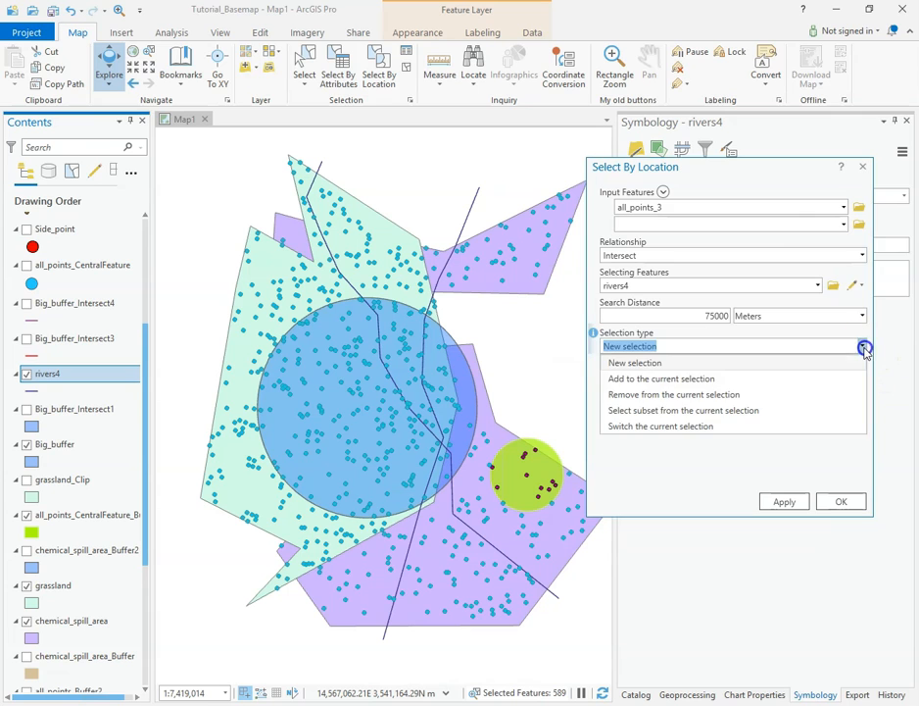
click(667, 410)
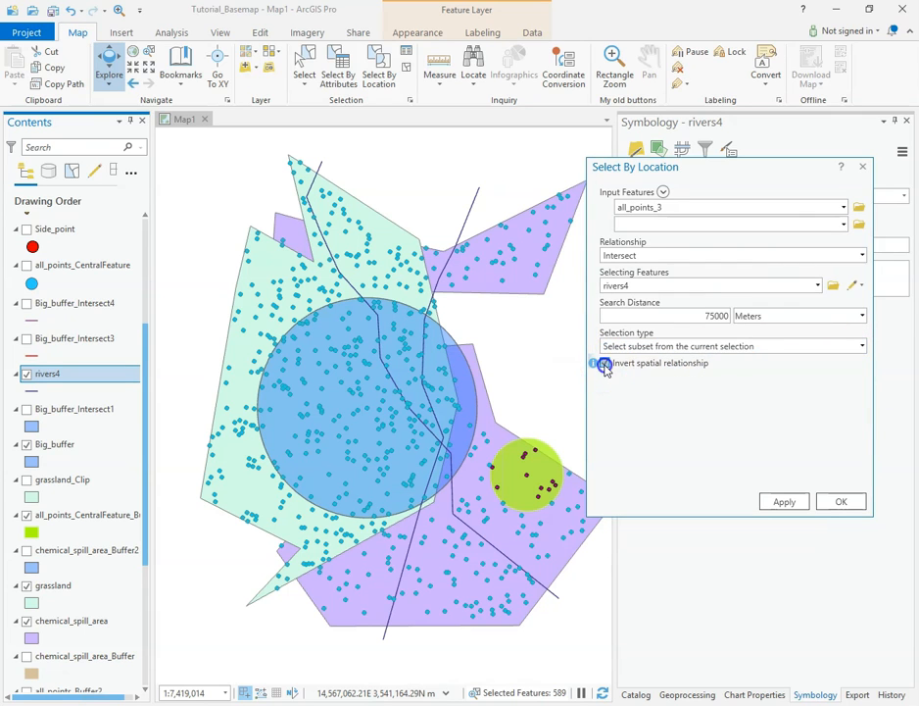
click(783, 500)
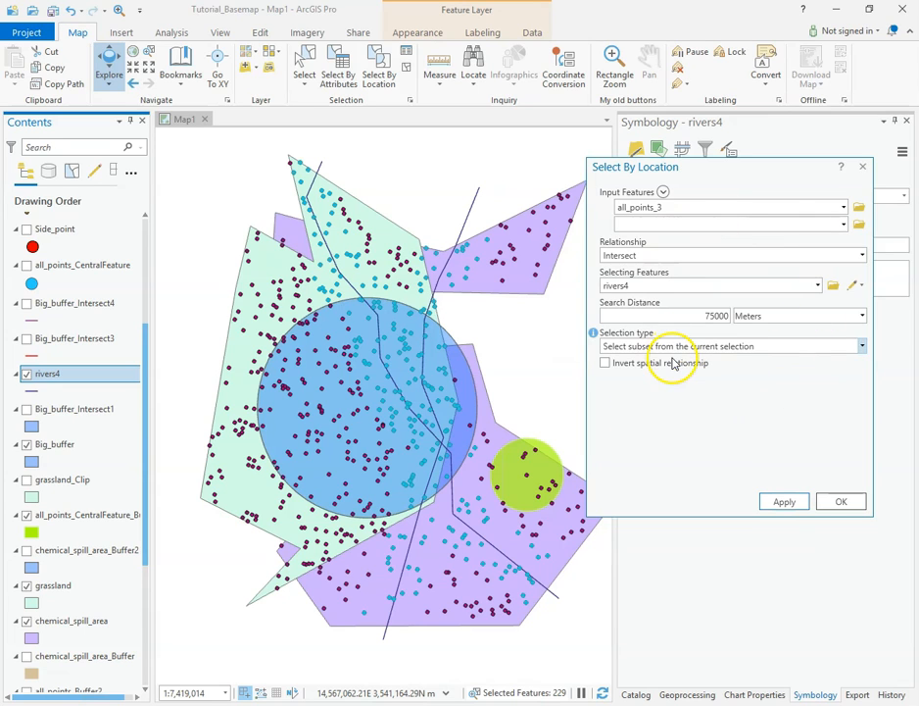
Step: Remove the search distance and narrow the current selection to the subset that does not intersect rivers4 by inverting the relationship
double_click(730, 323)
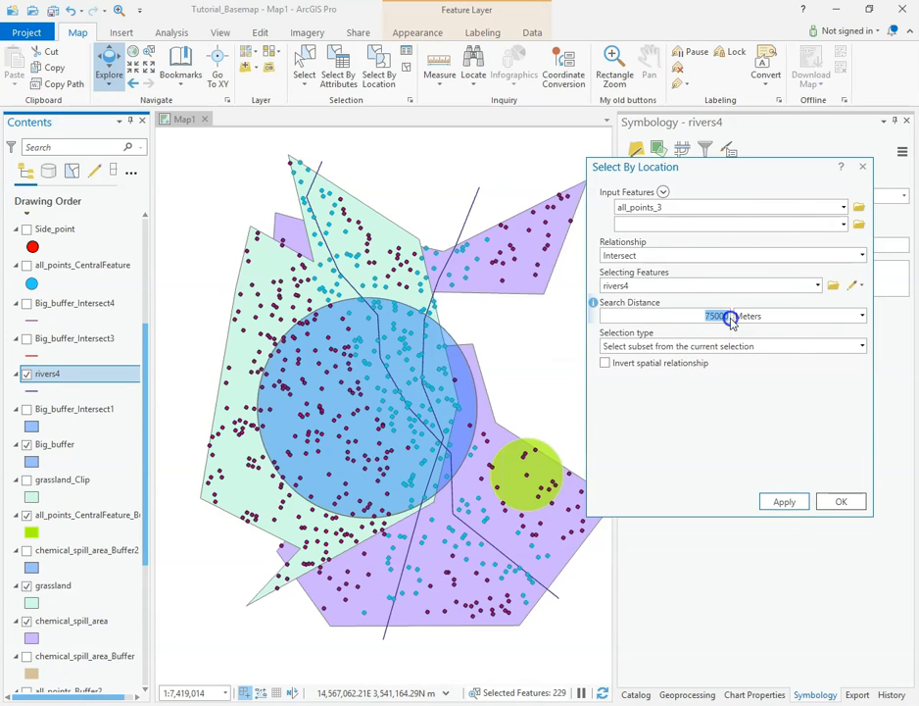
key(BackSpace)
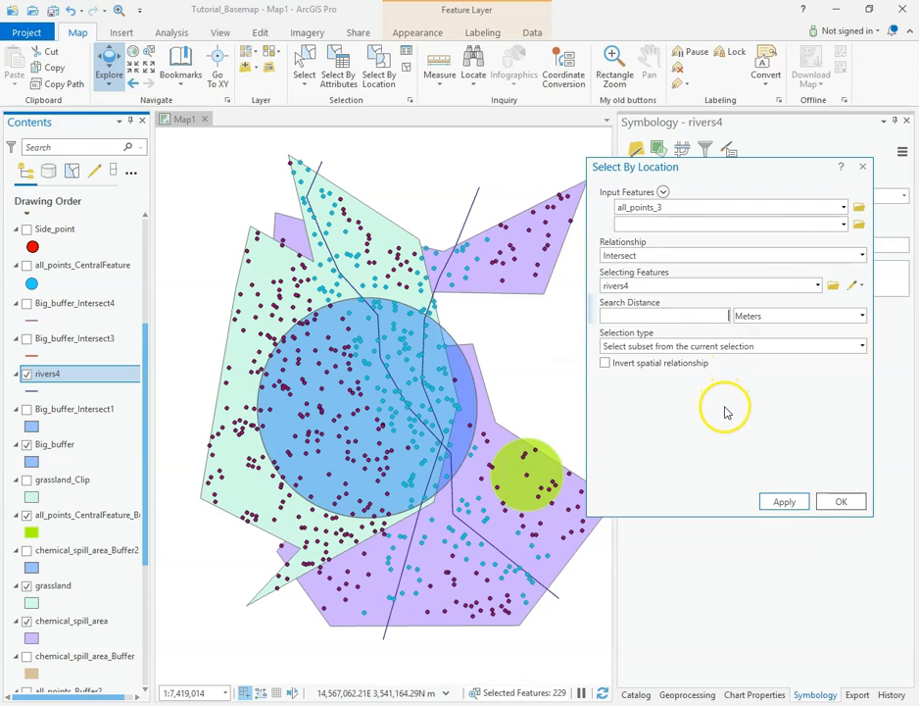
click(606, 363)
click(783, 502)
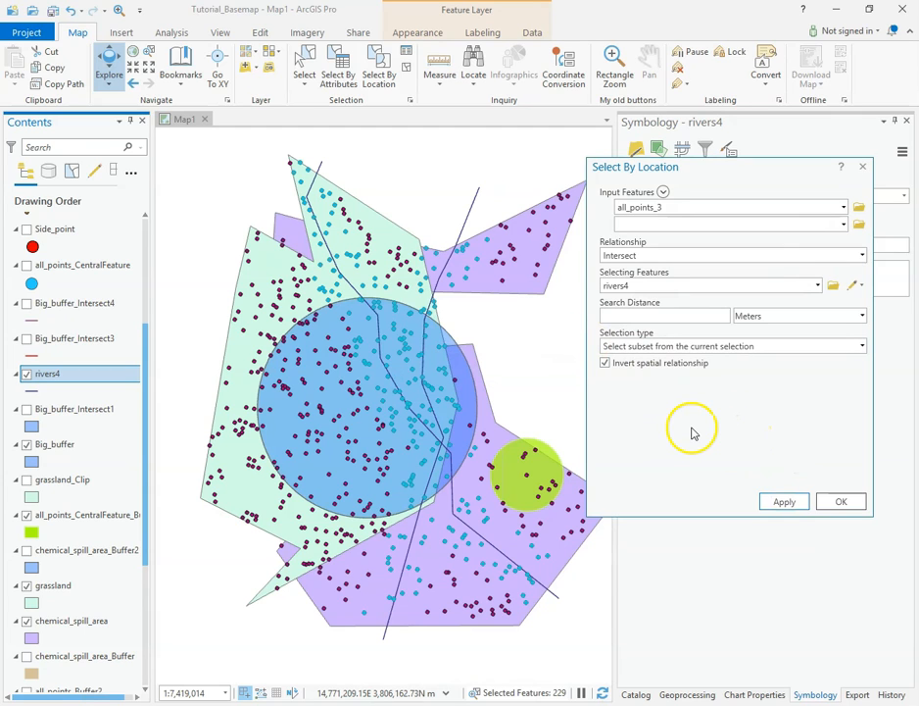
Step: Make a new selection of all all_points_3 features that do not intersect rivers4, using the inverted spatial relationship
click(860, 346)
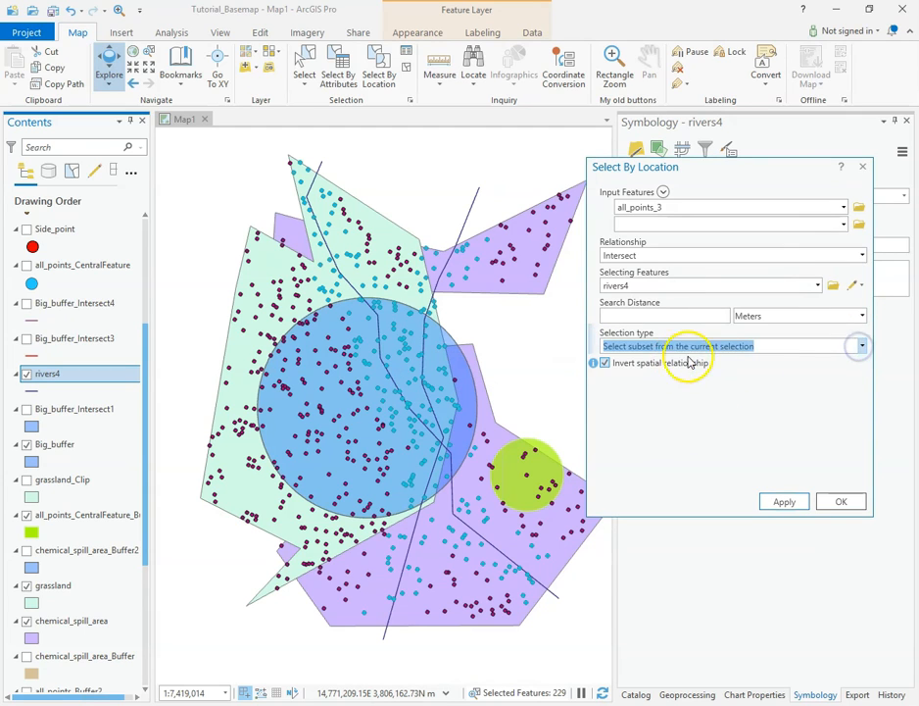
click(863, 346)
click(632, 361)
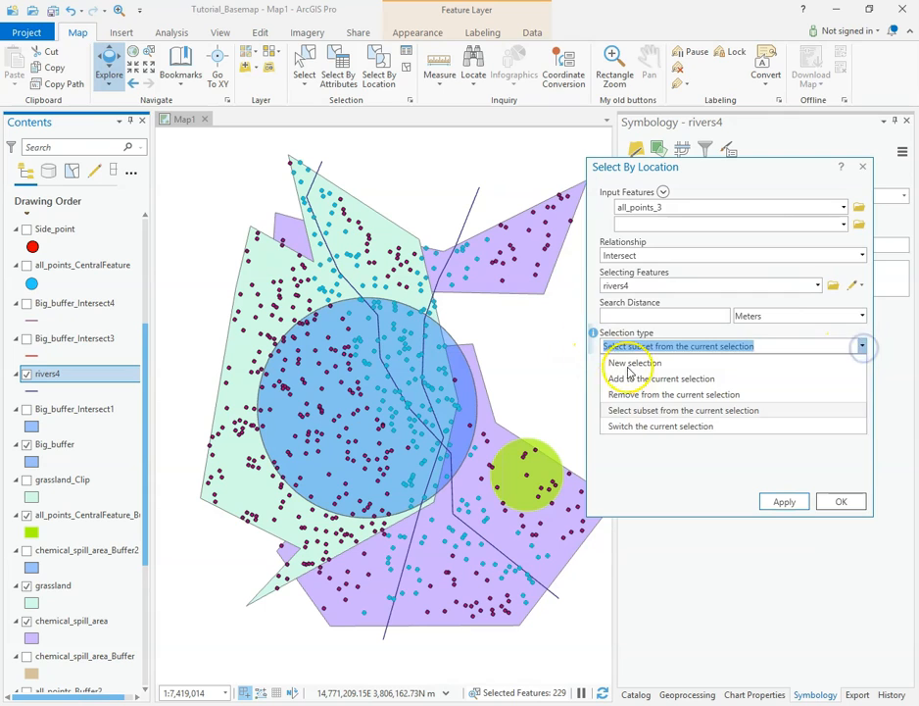
click(604, 364)
click(784, 500)
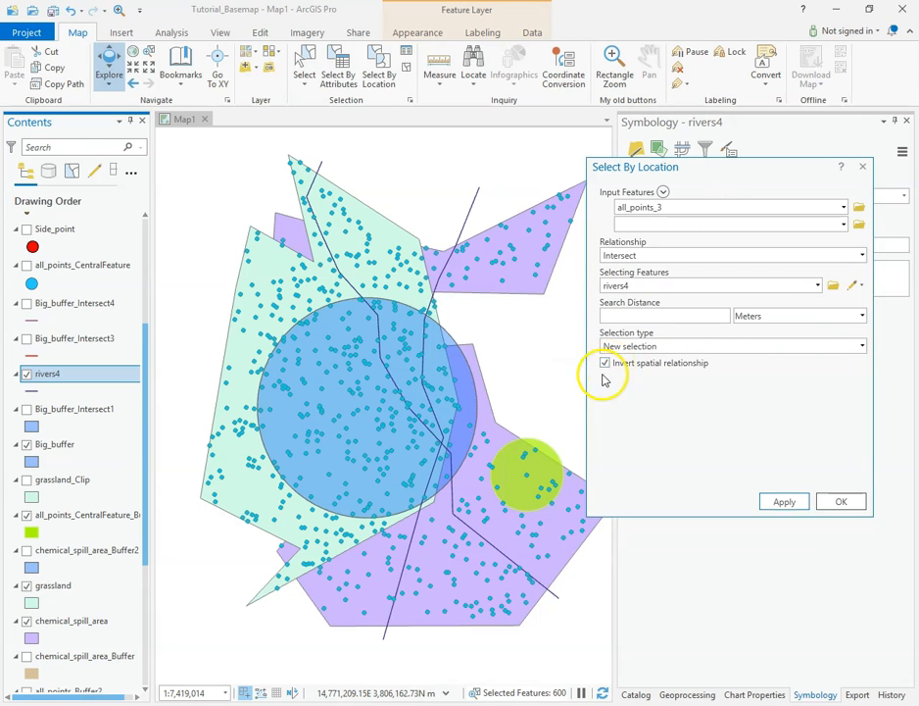
Step: Read the help on inverting the spatial relationship, close Select By Location and clear the selection
mouse_move(595, 365)
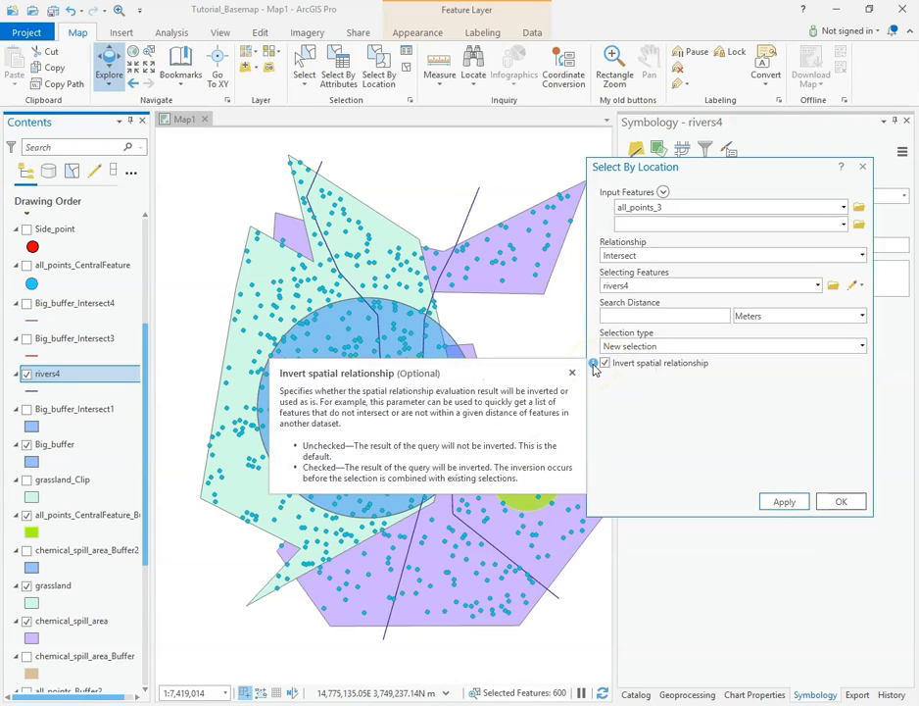
click(594, 367)
click(34, 671)
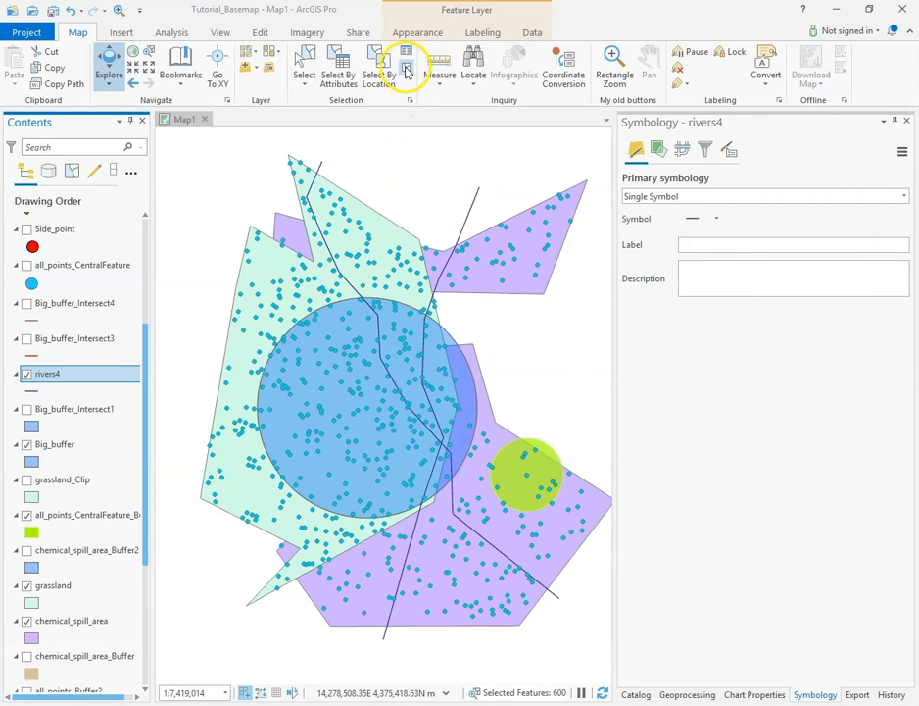
click(406, 69)
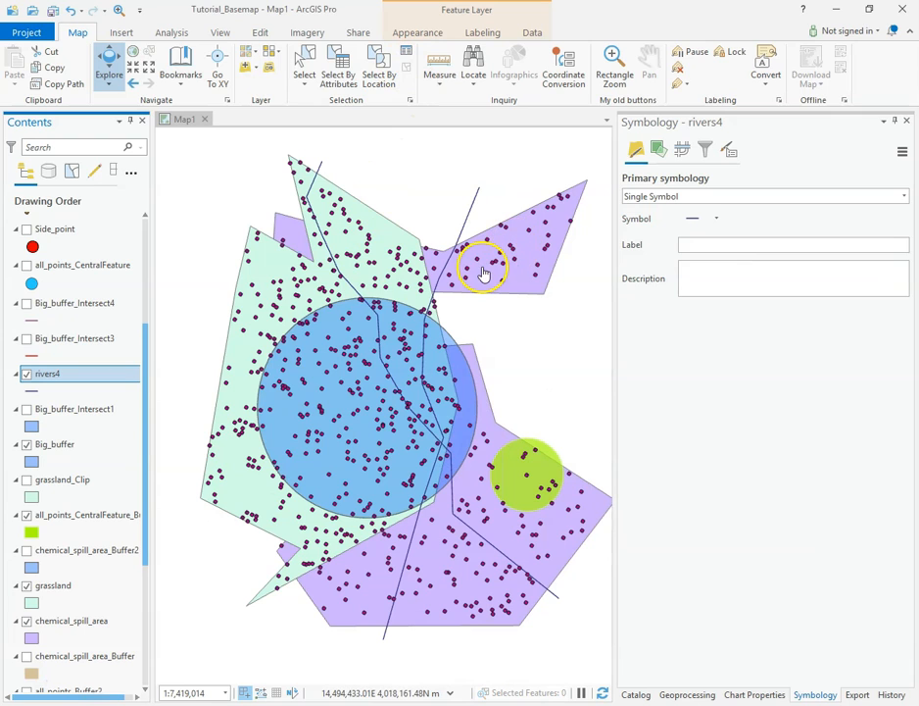
Step: Open Select By Attributes, move its window clear of the map, and set all_points_3 as the input rows
click(341, 68)
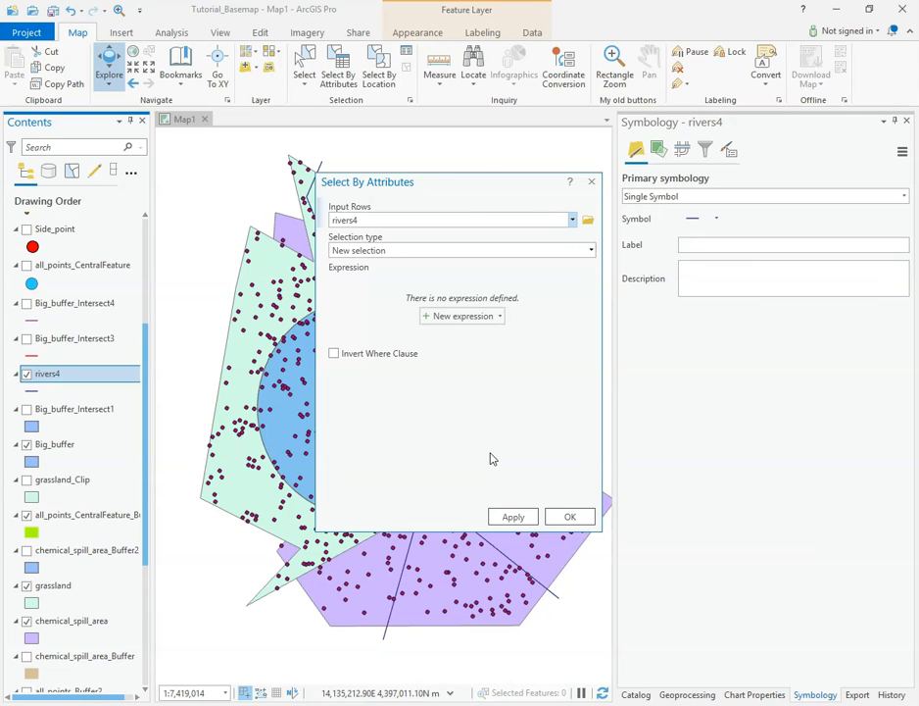
drag(467, 181, 676, 179)
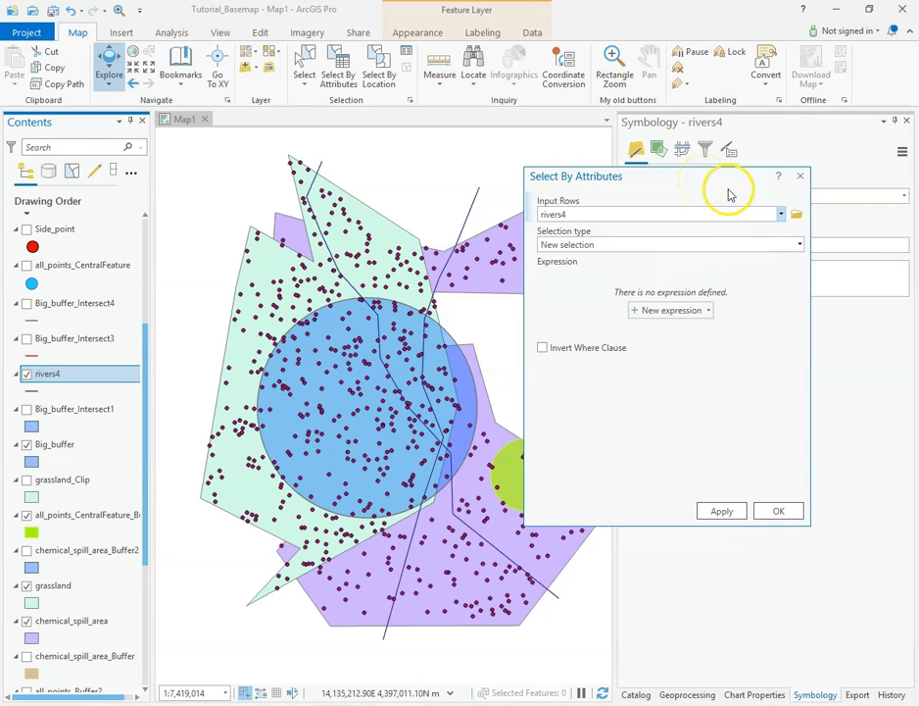
click(781, 214)
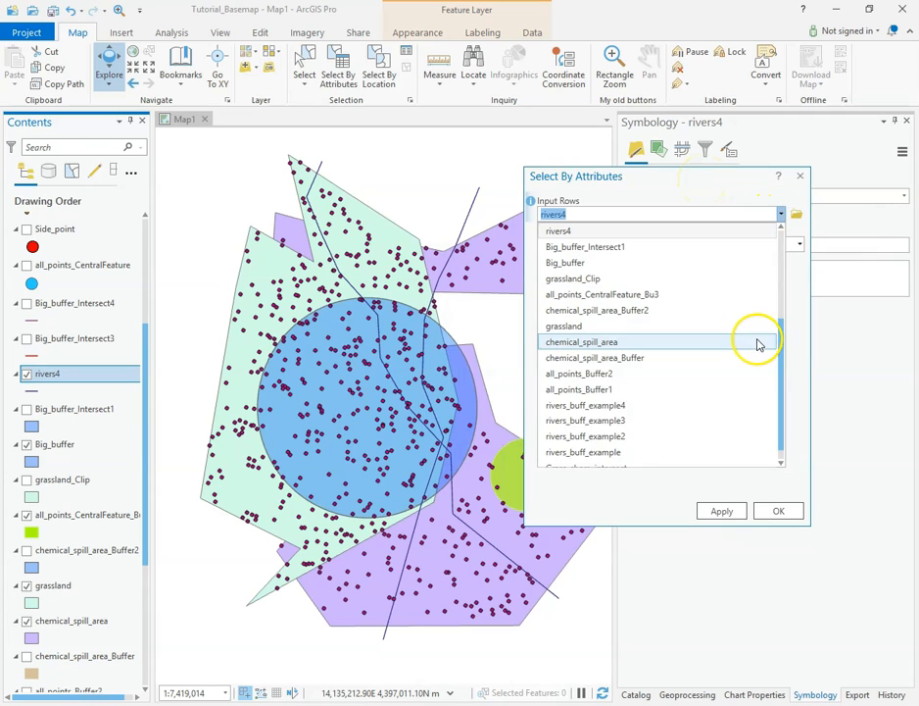
scroll(759, 344, up, 4)
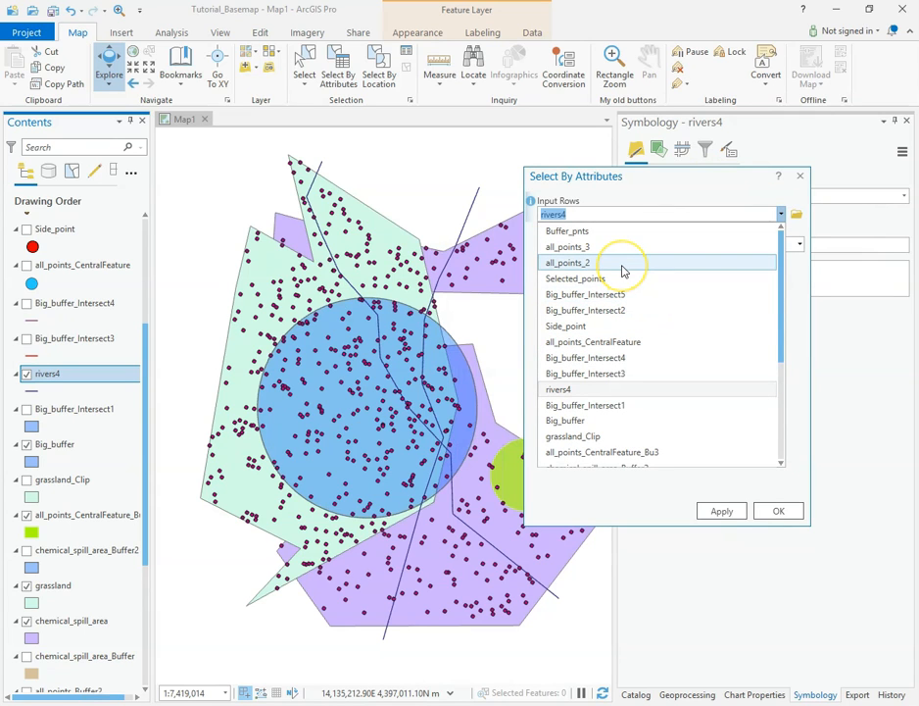
click(144, 351)
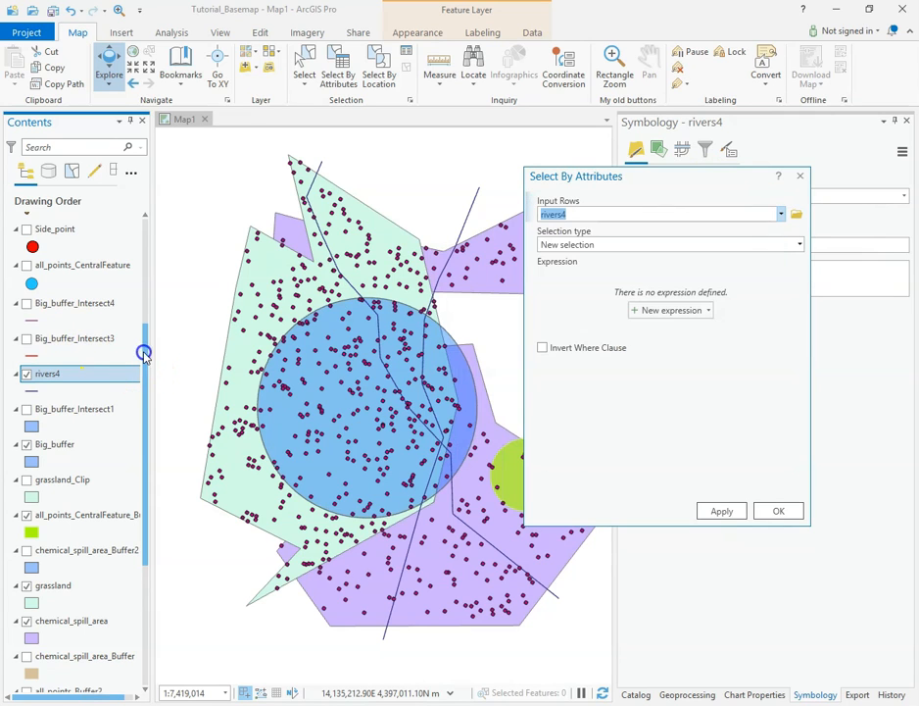
drag(144, 349, 144, 231)
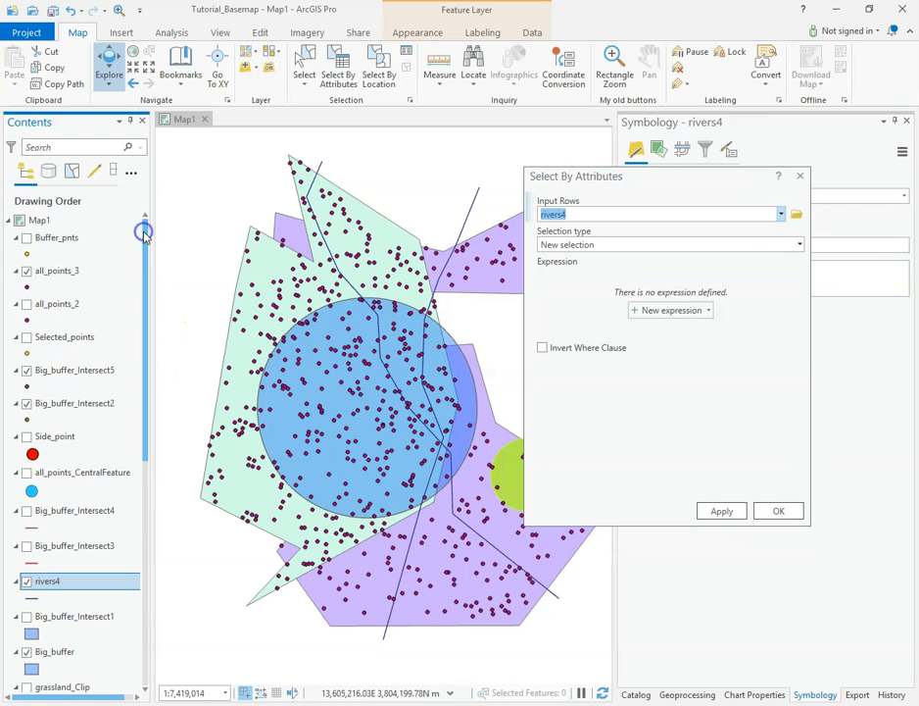
click(781, 213)
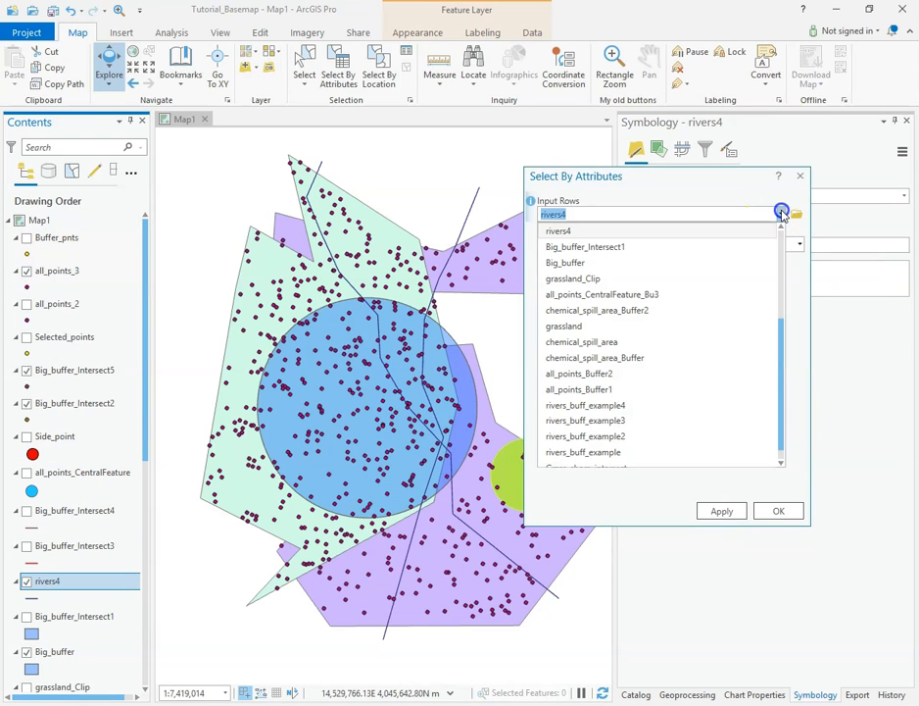
scroll(735, 294, up, 5)
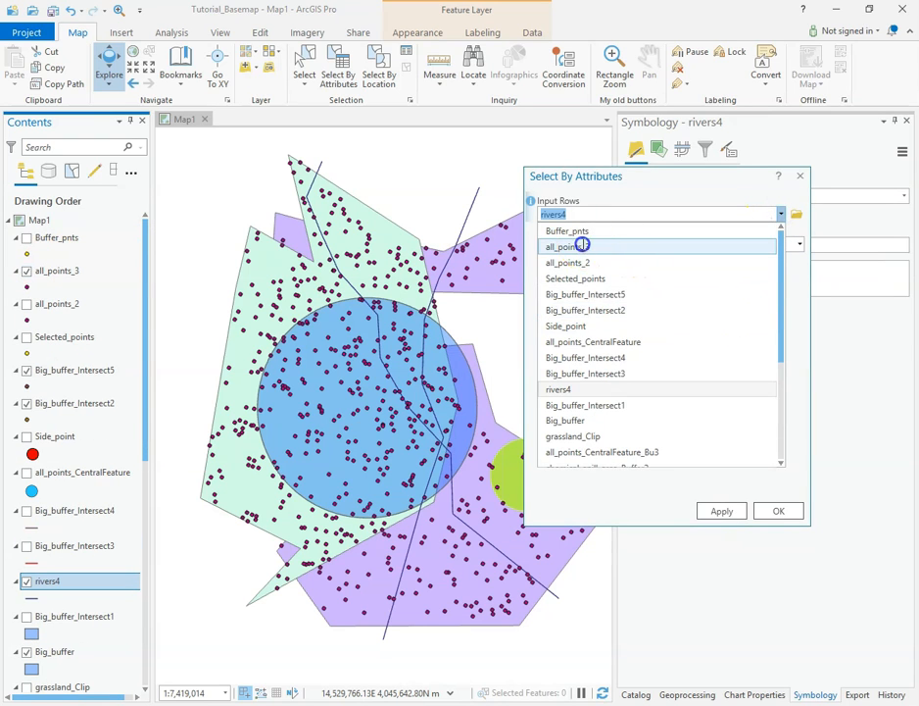
click(638, 244)
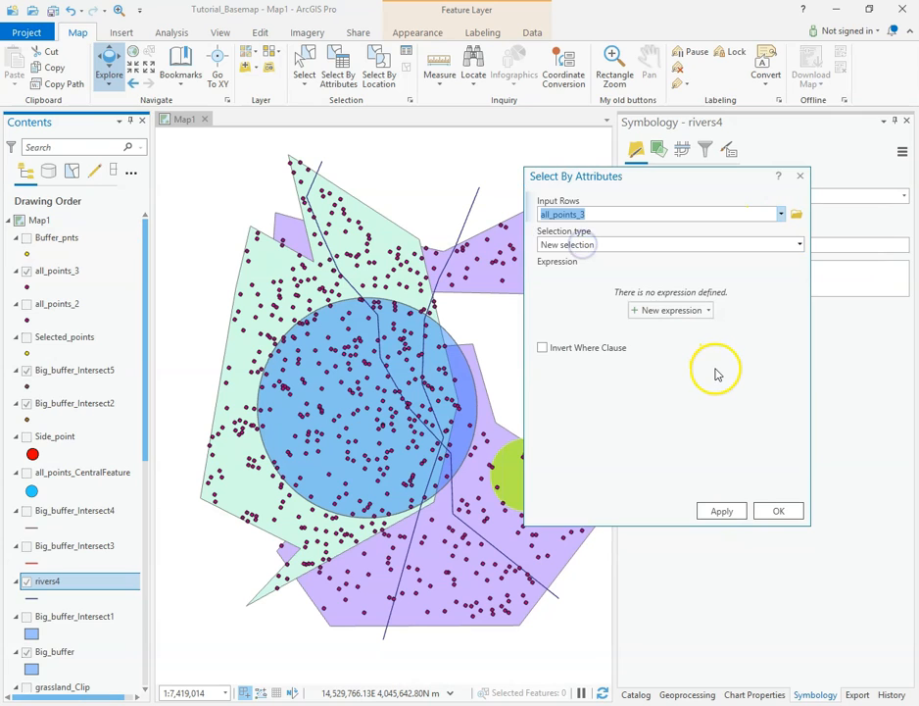
Step: Start a new selection expression and open the attribute table of all_points_3 to view its fields
click(660, 308)
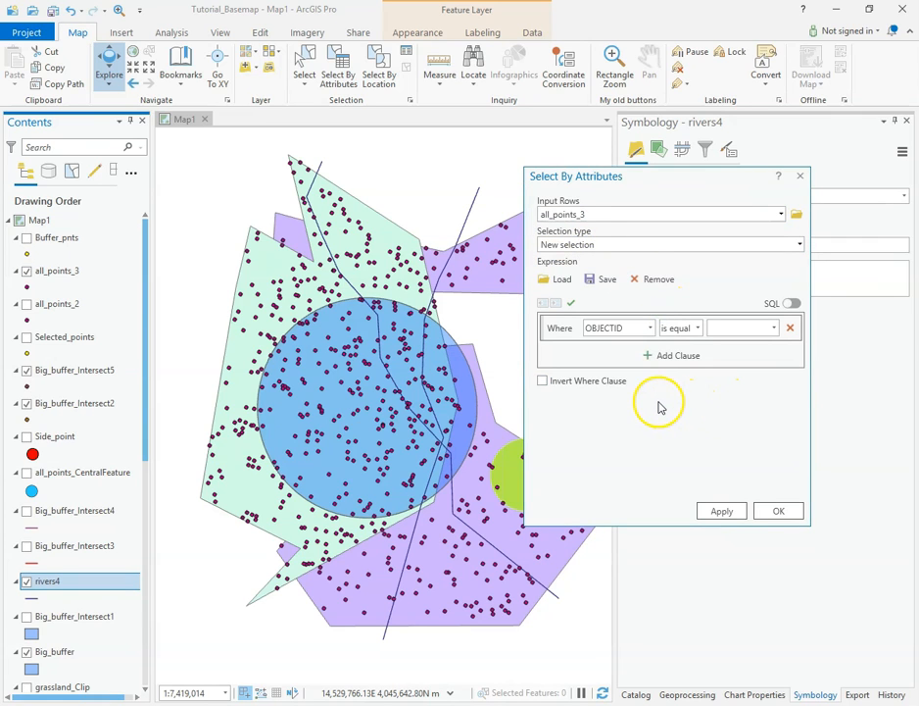
click(651, 328)
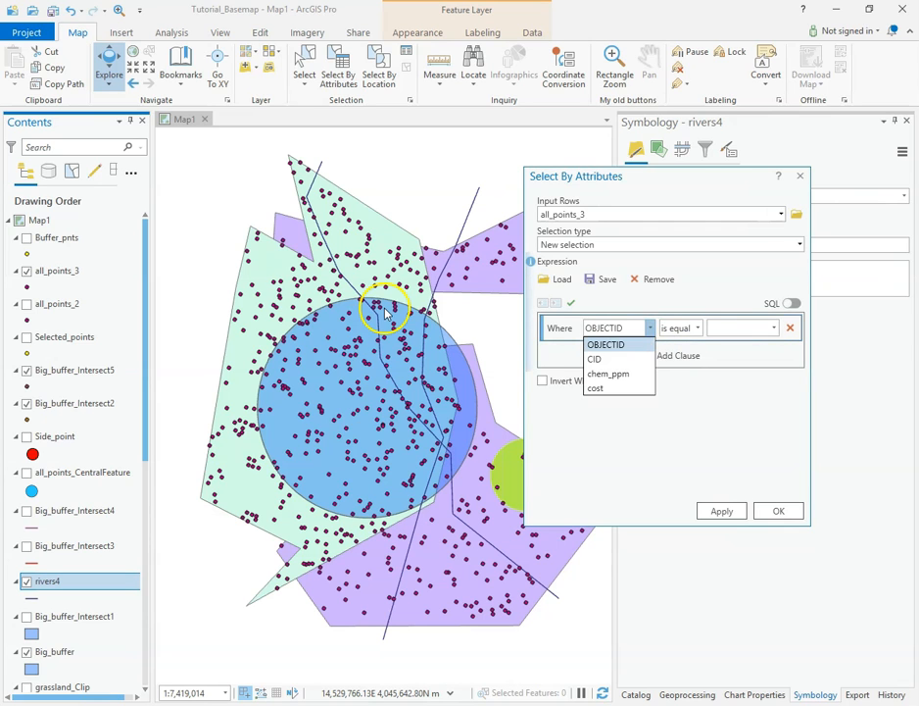
right_click(43, 272)
click(100, 312)
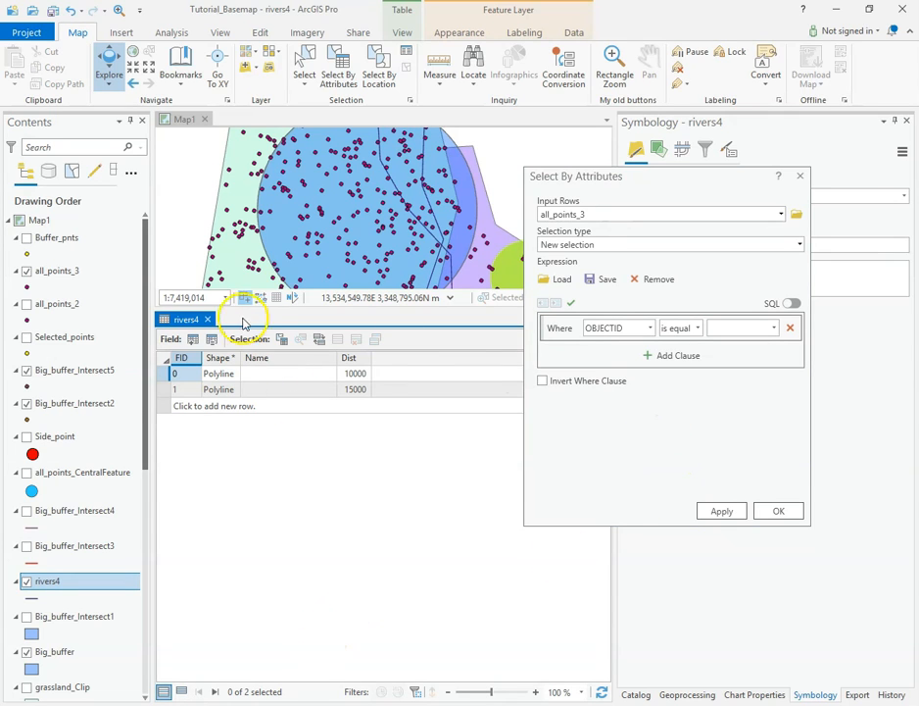
click(207, 319)
right_click(57, 271)
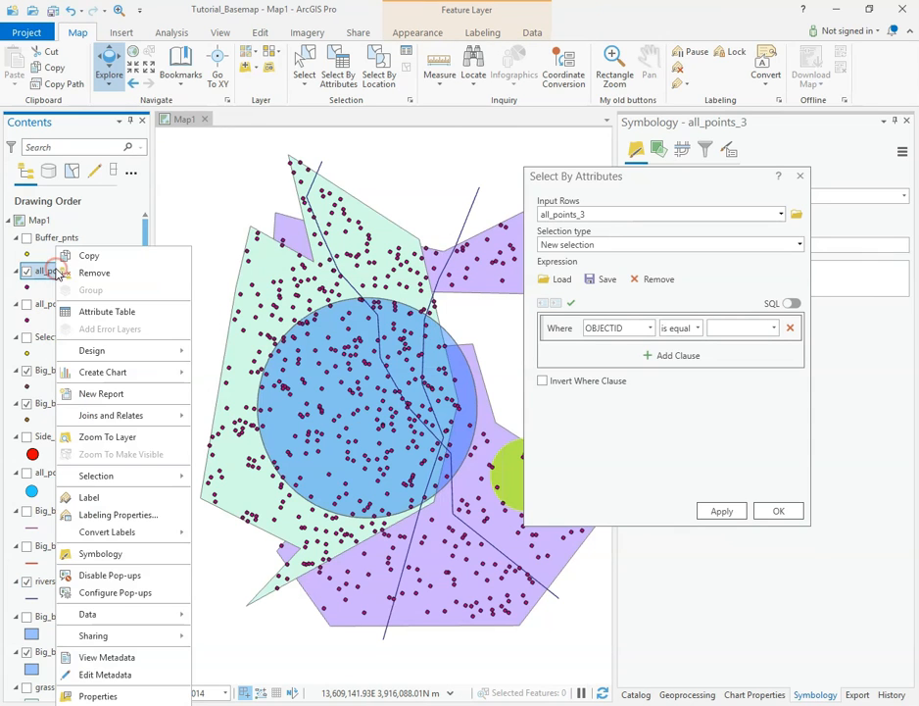
click(108, 312)
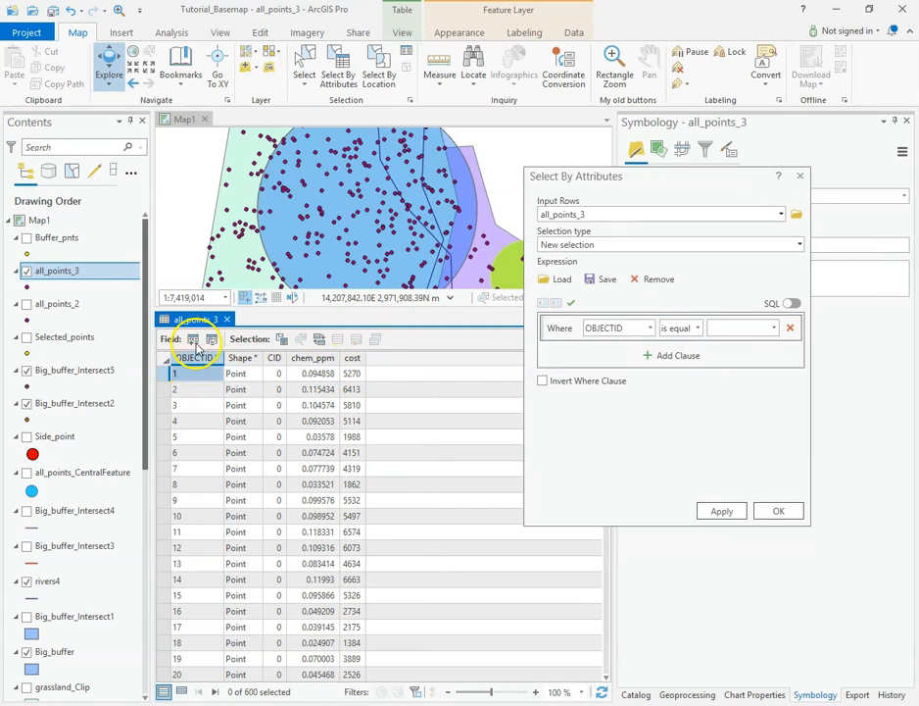
Step: Make a new selection of all_points_3 features where cost is greater than 2000
click(650, 328)
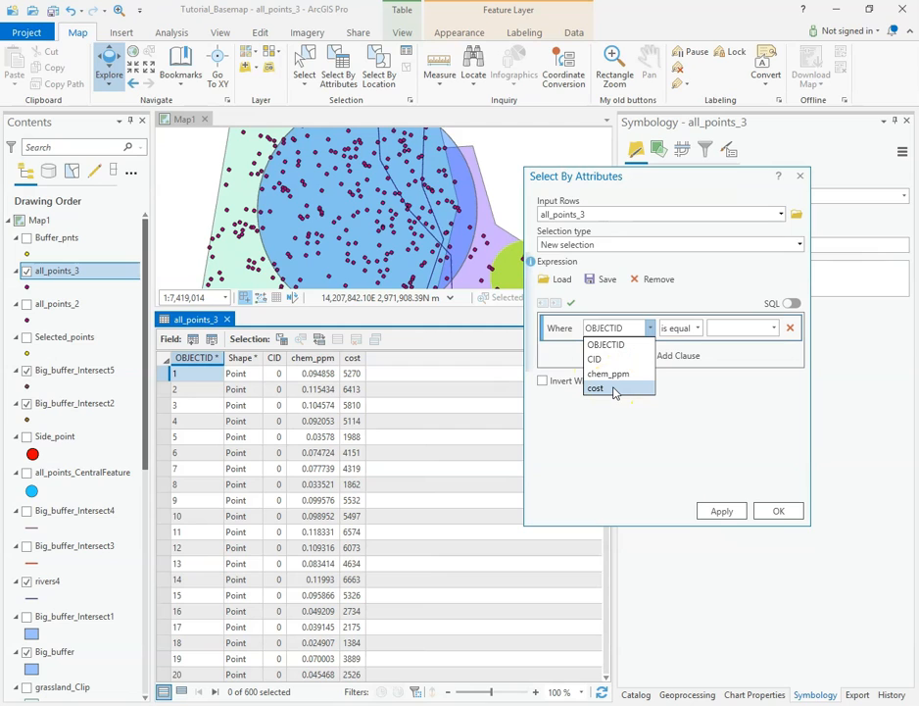
click(614, 389)
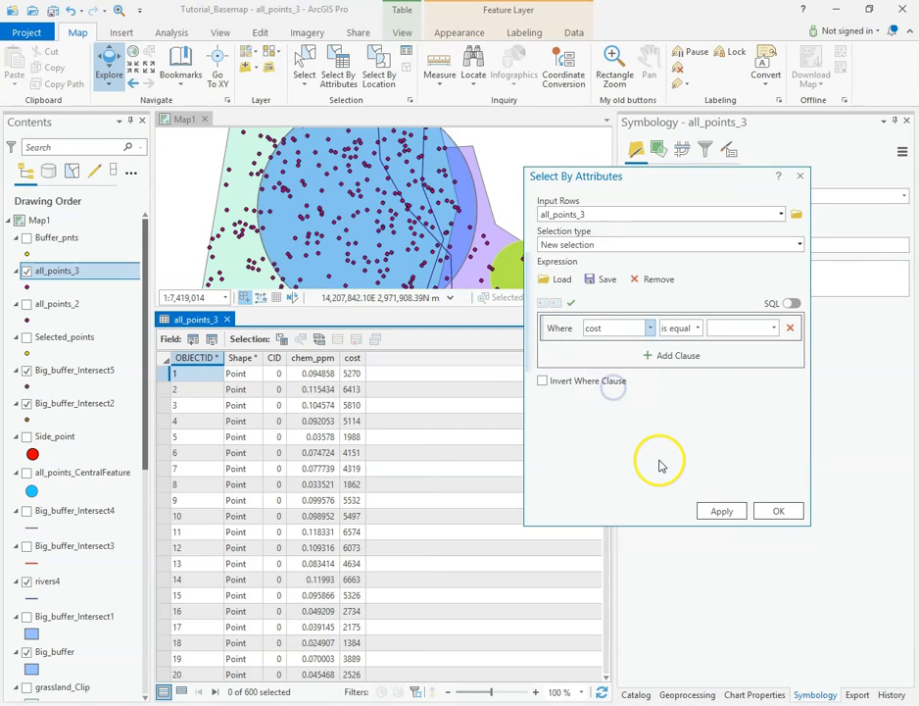
click(699, 329)
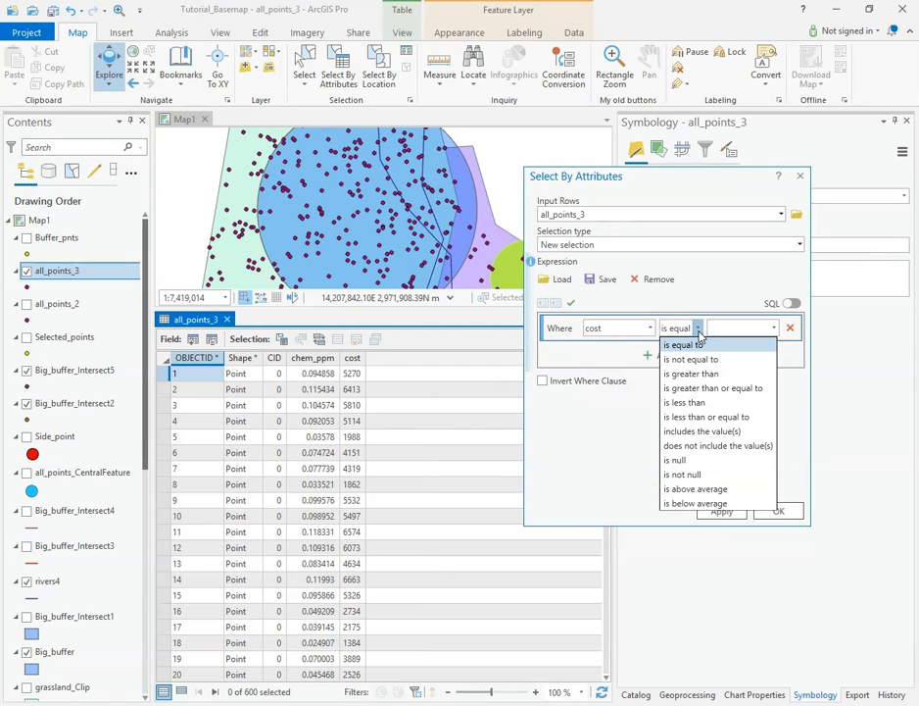
click(694, 373)
click(741, 328)
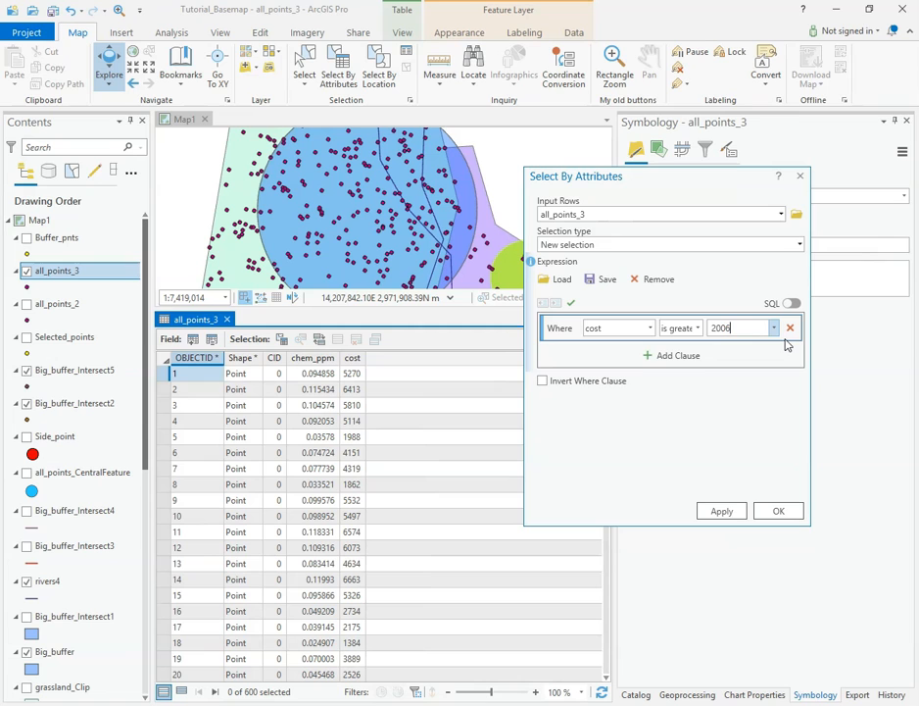
click(731, 510)
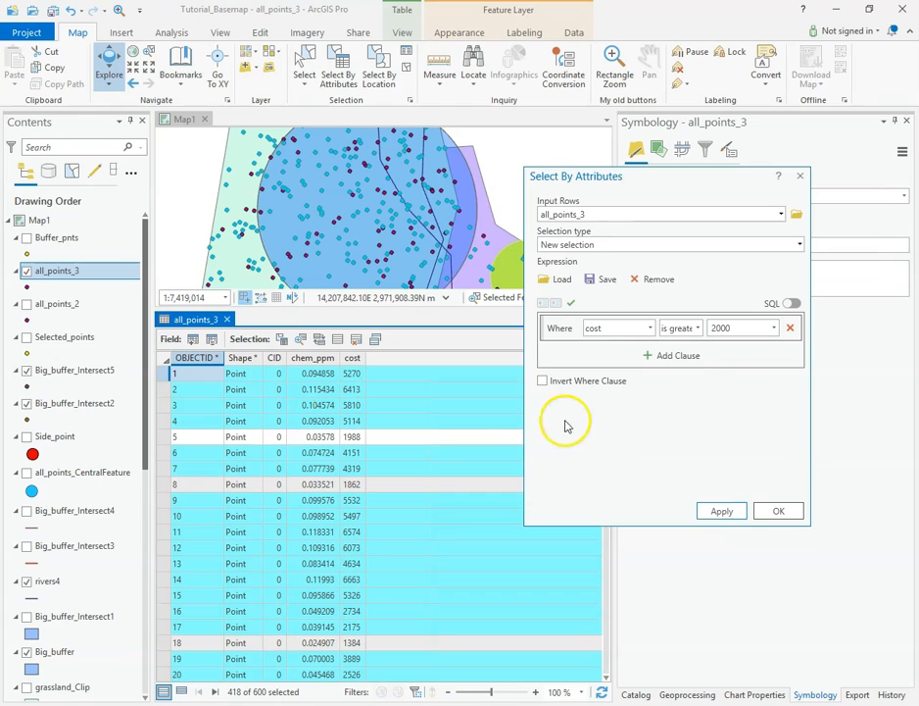
Step: Look at the data export options of all_points_3, and reapply the cost selection with the where clause inverted
right_click(65, 269)
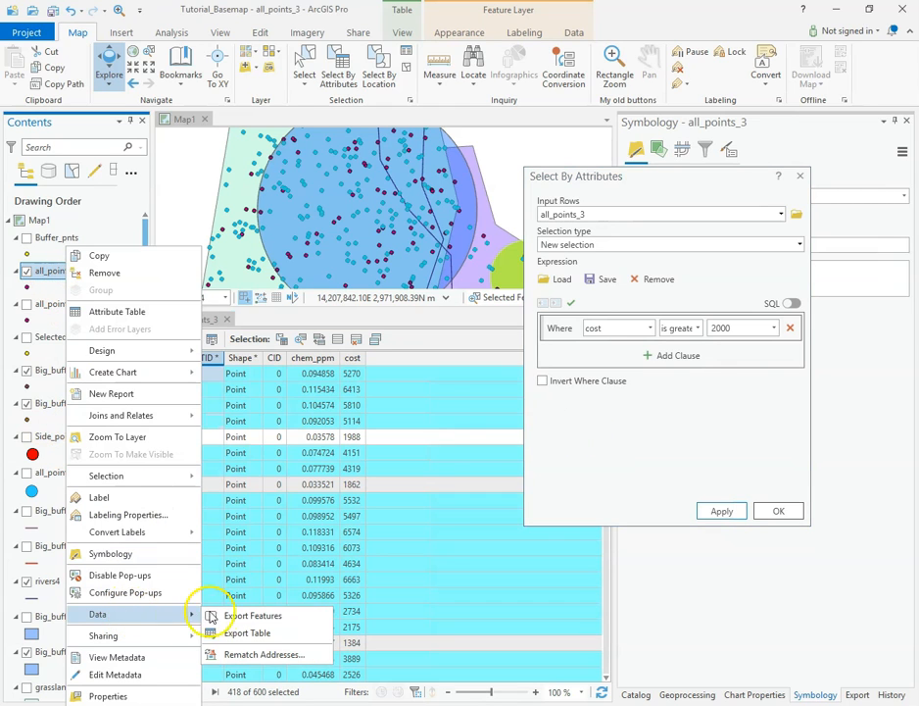
click(698, 435)
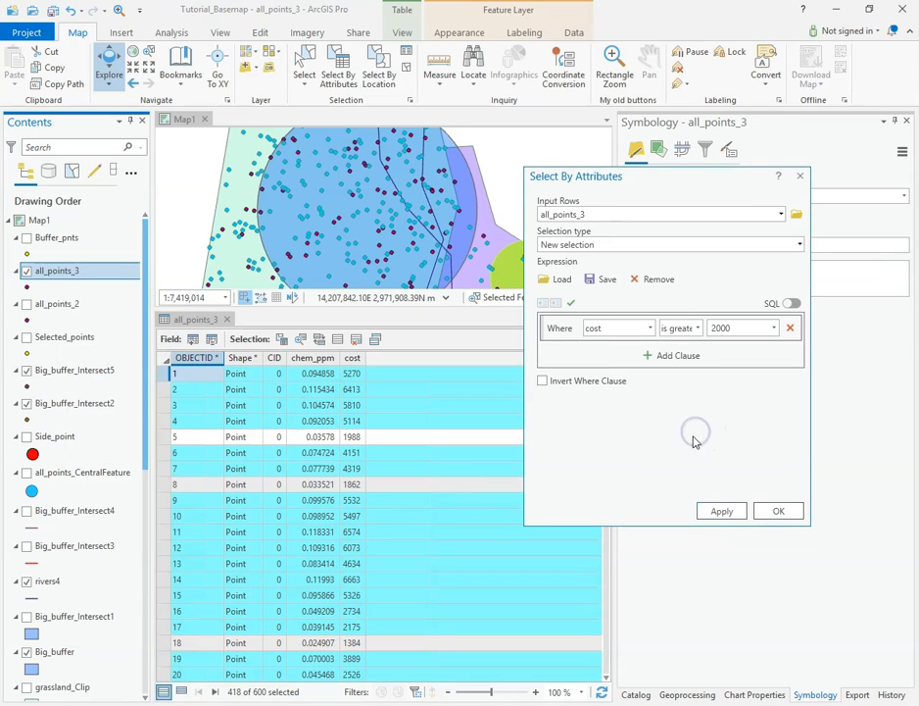
click(543, 382)
click(717, 509)
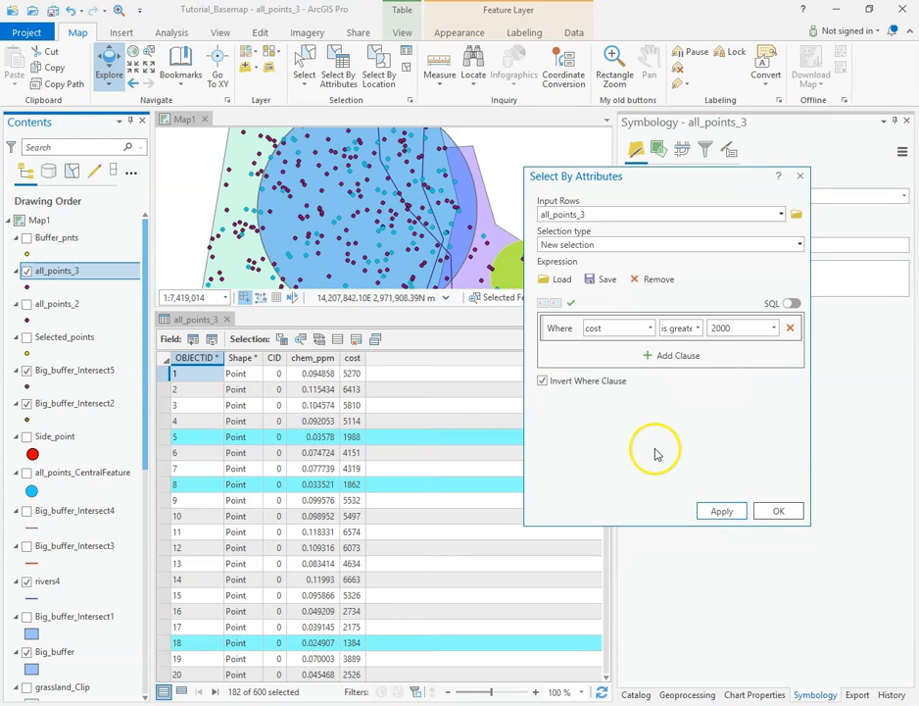
Step: Try adding several And clauses to the expression, and remove them so only the cost clause is left
click(673, 355)
click(679, 385)
click(687, 415)
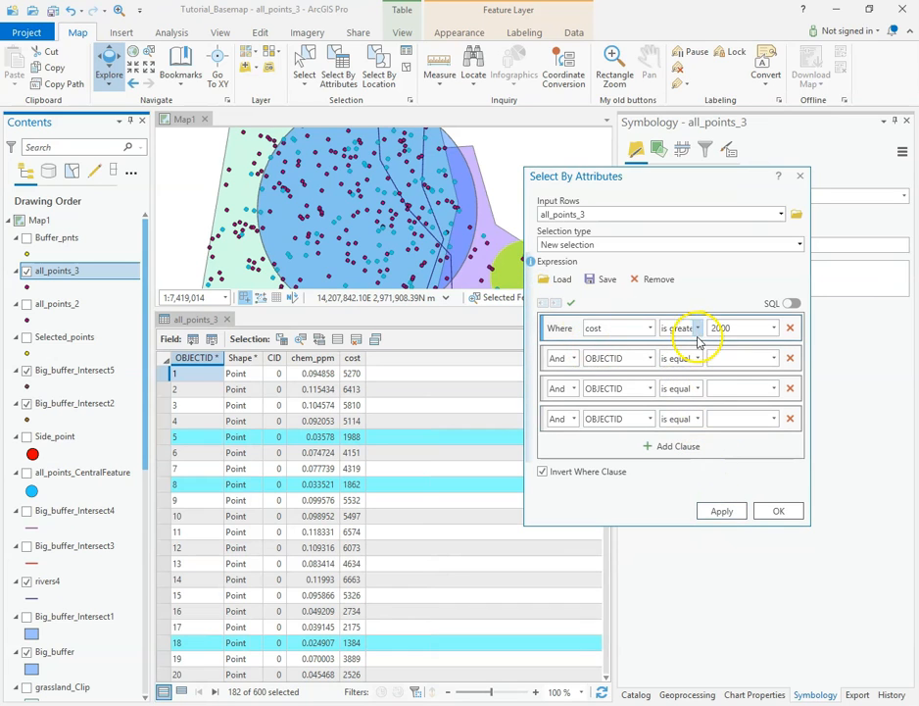
click(573, 358)
click(663, 447)
click(791, 419)
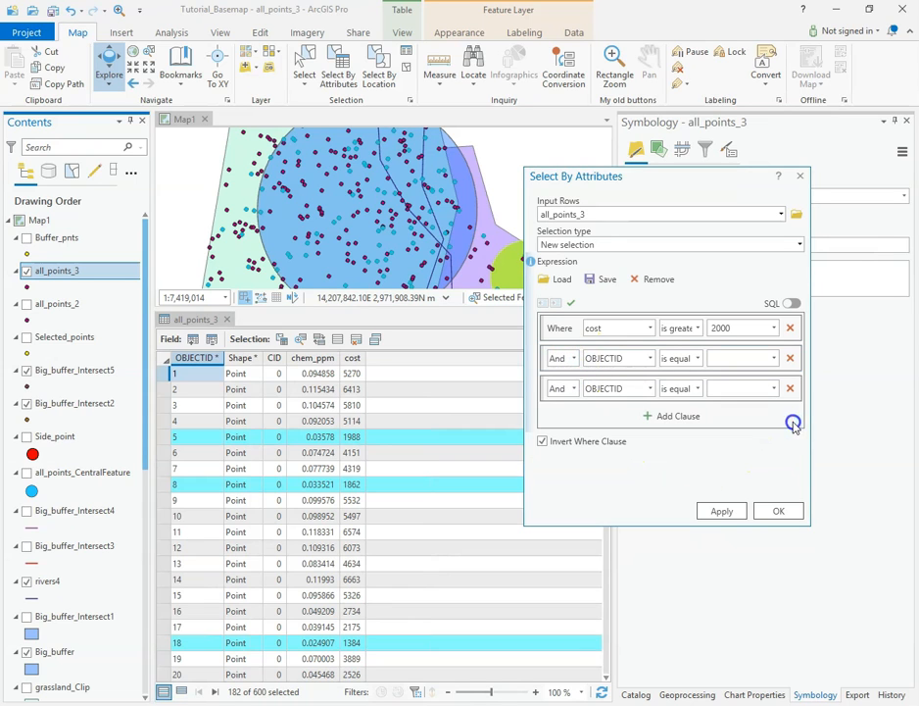
click(790, 388)
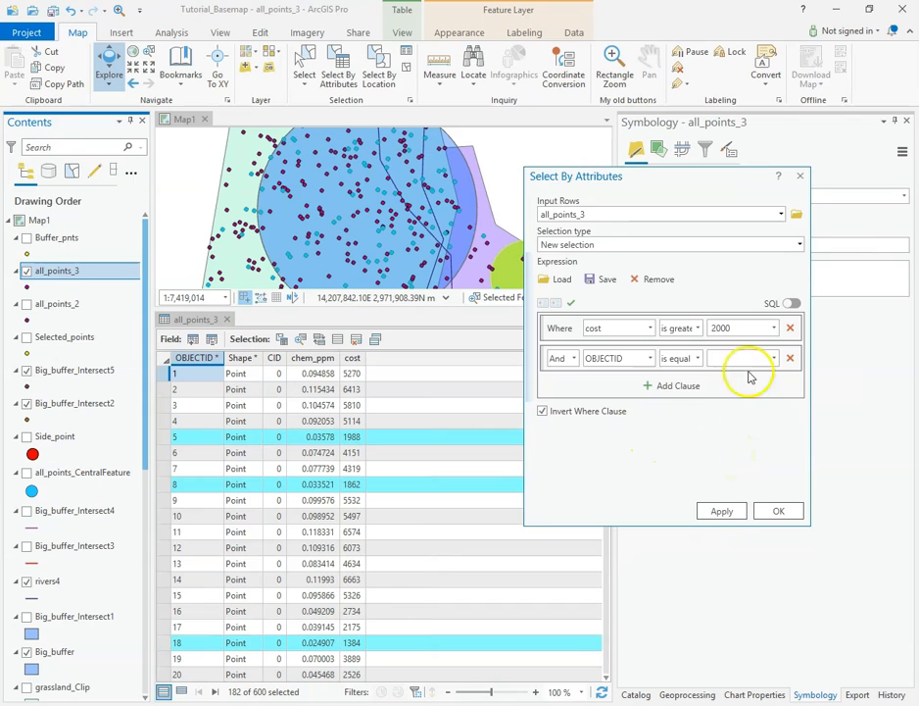
click(790, 358)
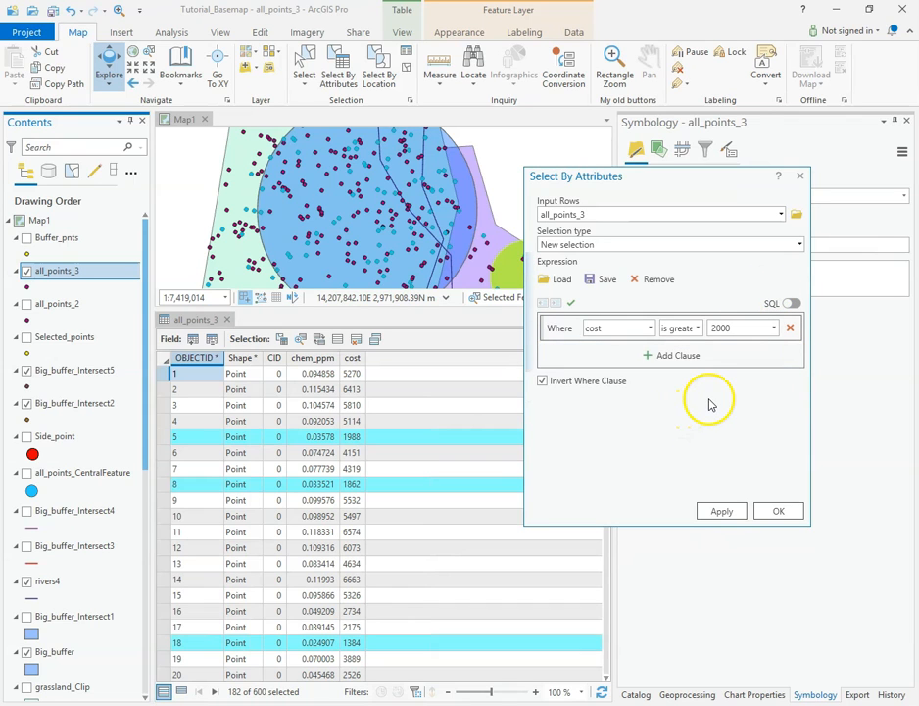
Step: Apply a subset selection from the current selection where cost is less than 4000, with the where clause still inverted
click(798, 244)
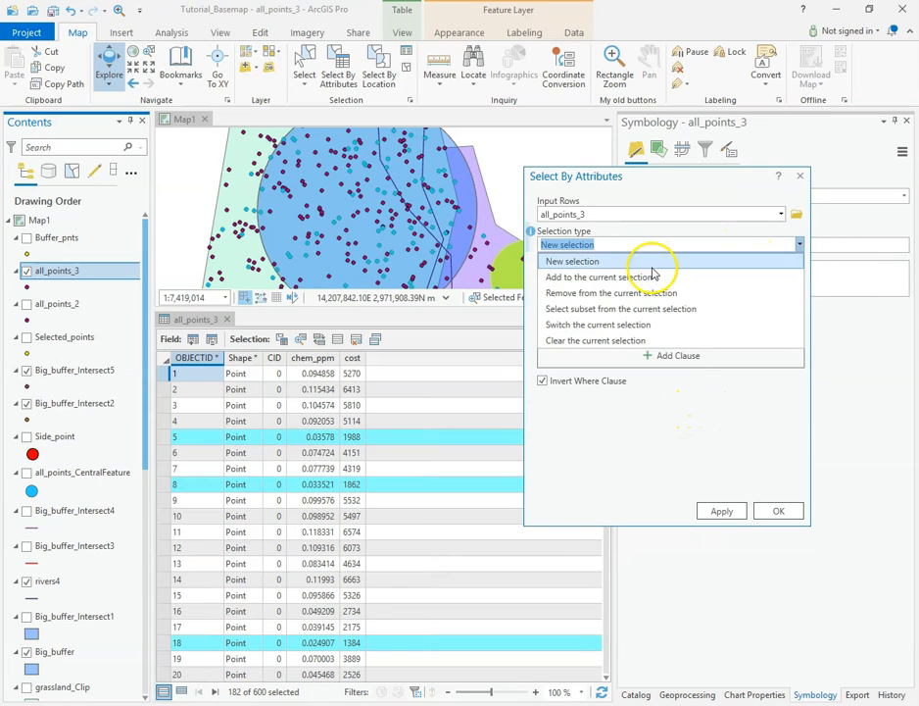
click(690, 427)
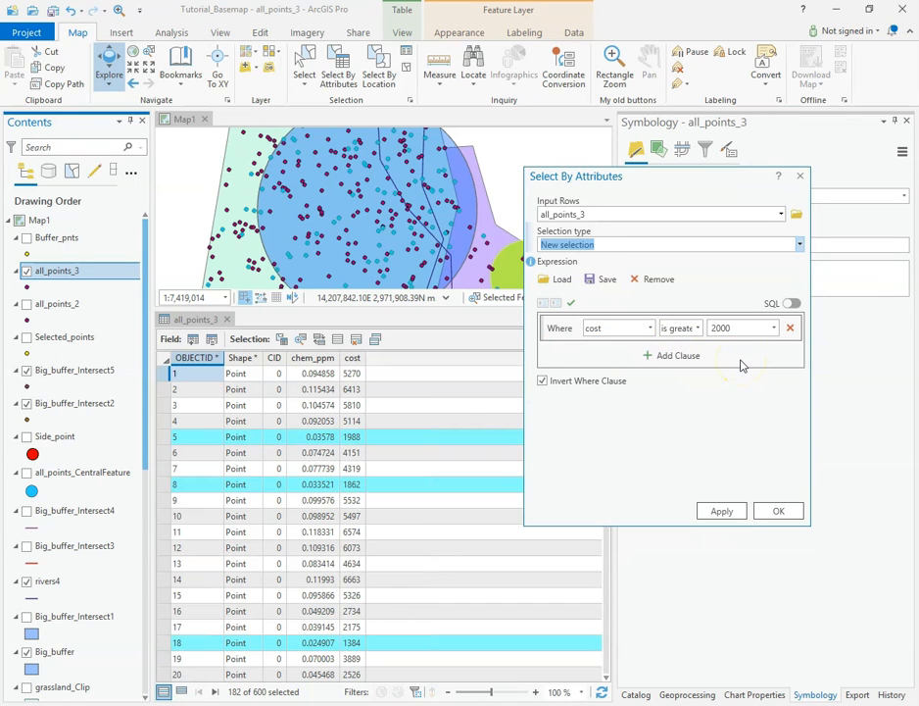
click(800, 244)
click(597, 308)
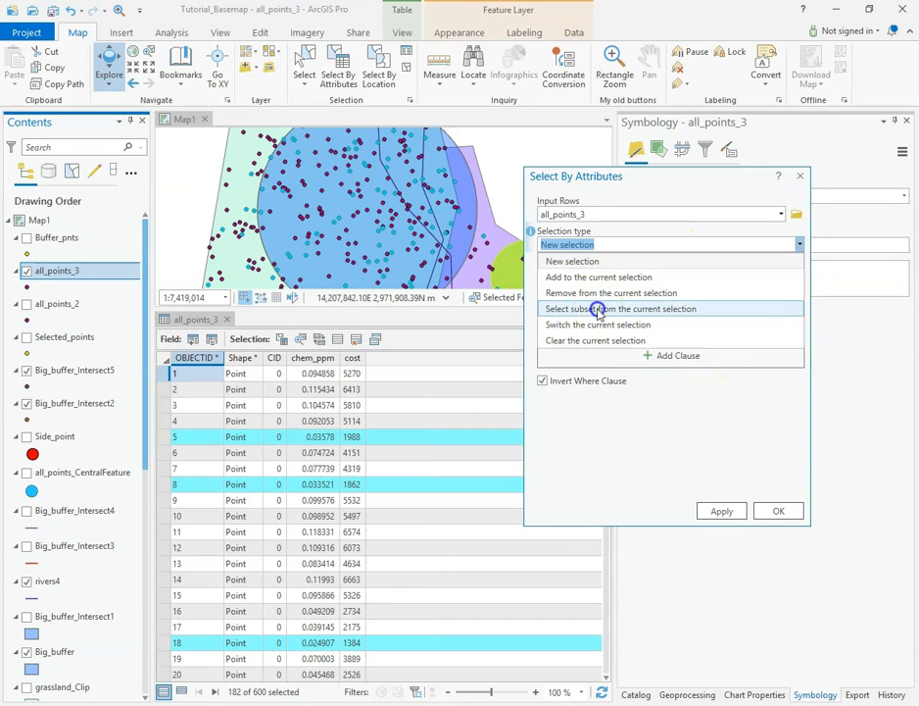
click(698, 331)
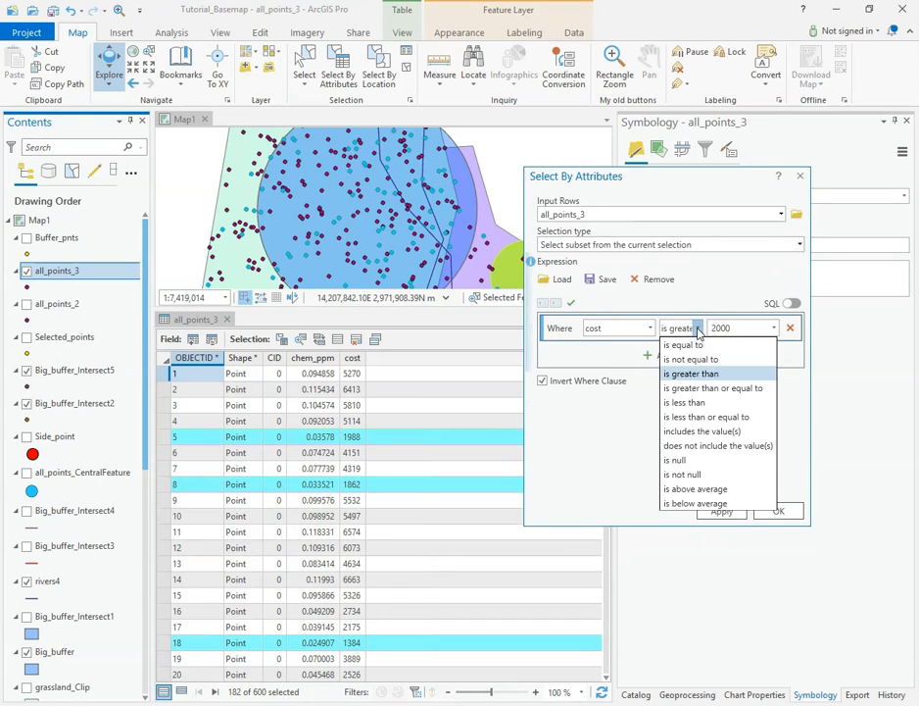
click(698, 402)
double_click(717, 330)
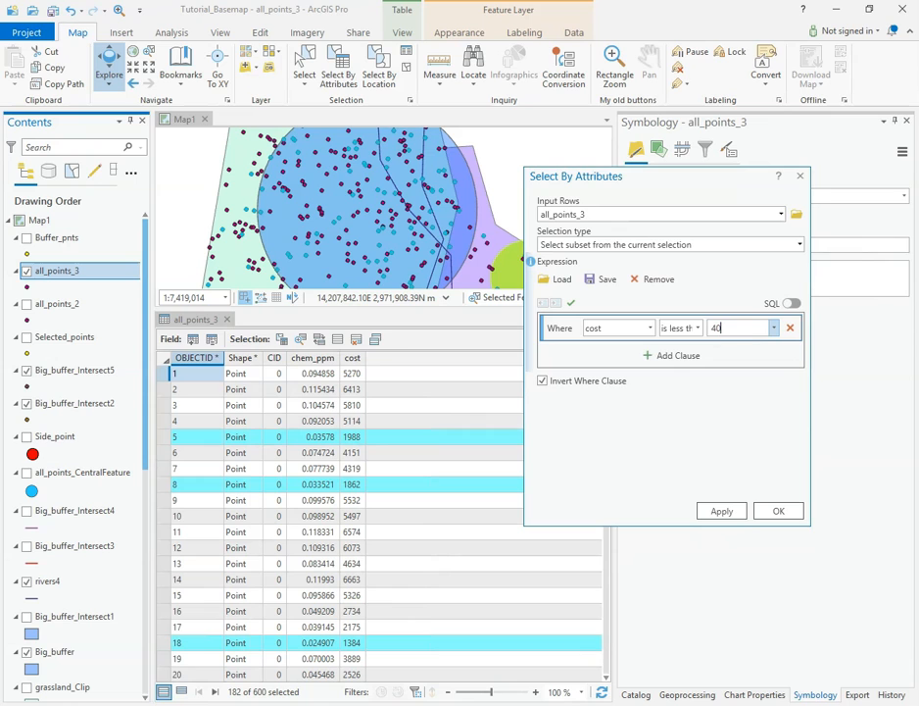
click(731, 511)
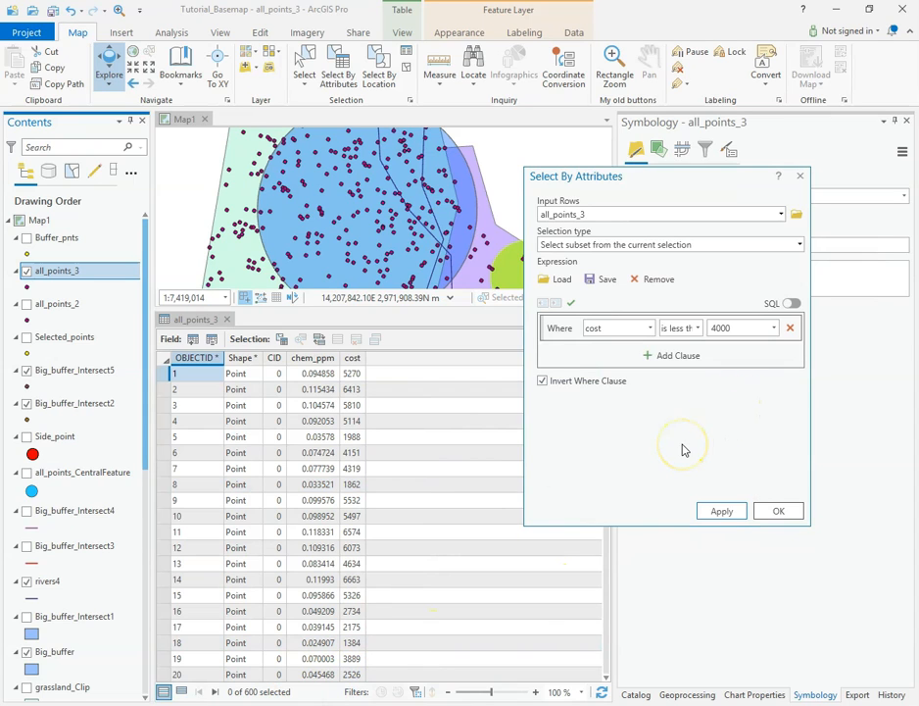
Step: Make a new selection of all_points_3 using cost is less than 2000 with the where clause inverted
click(725, 333)
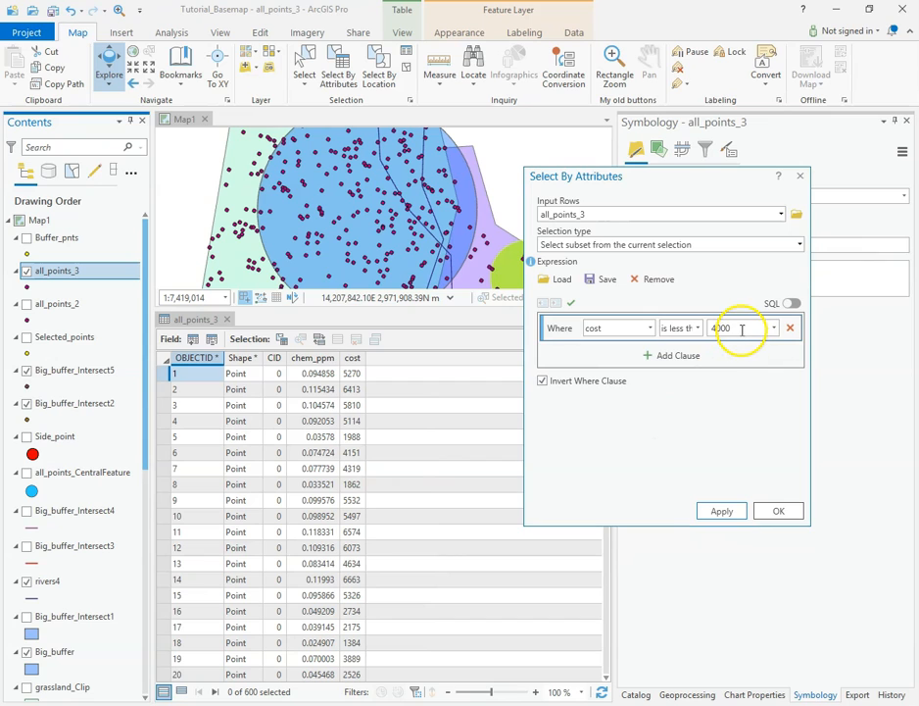
click(800, 244)
click(574, 261)
double_click(733, 325)
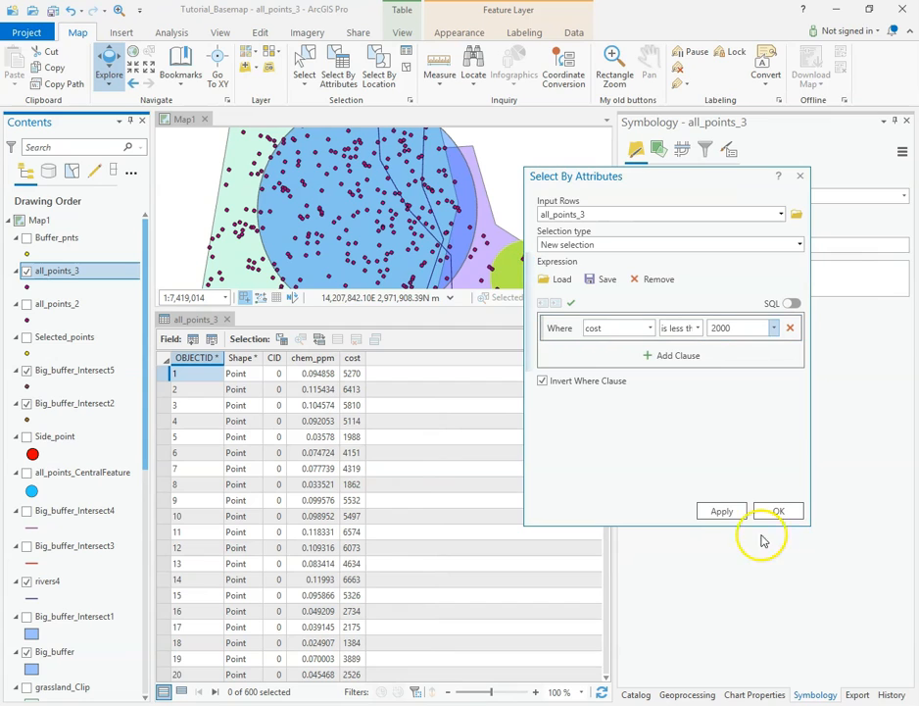
click(736, 512)
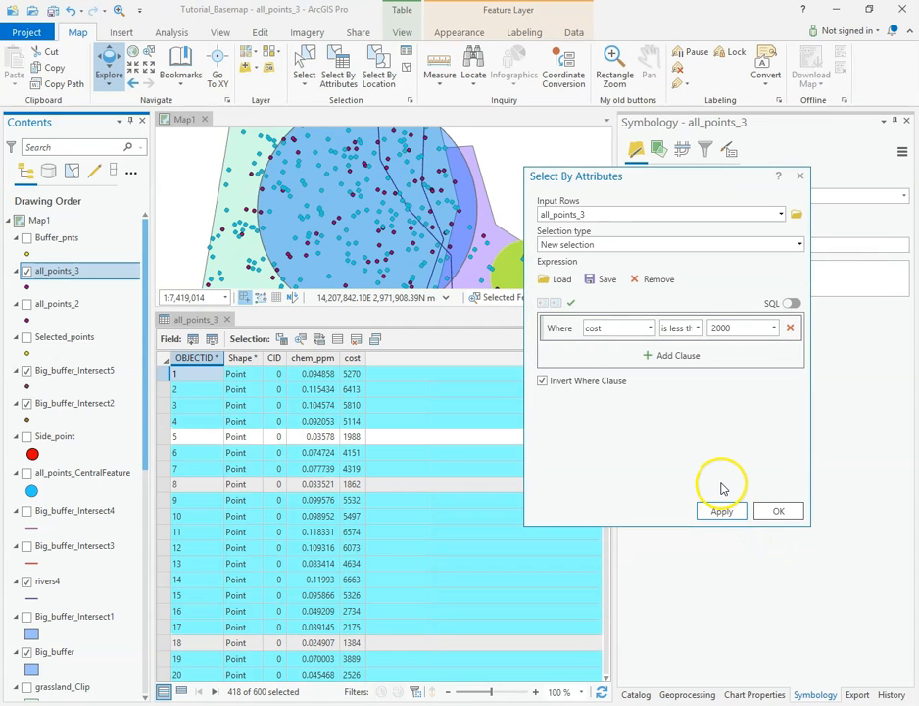
Step: Make a new selection of all_points_3 where cost is greater than 2000, without inverting the where clause
click(699, 331)
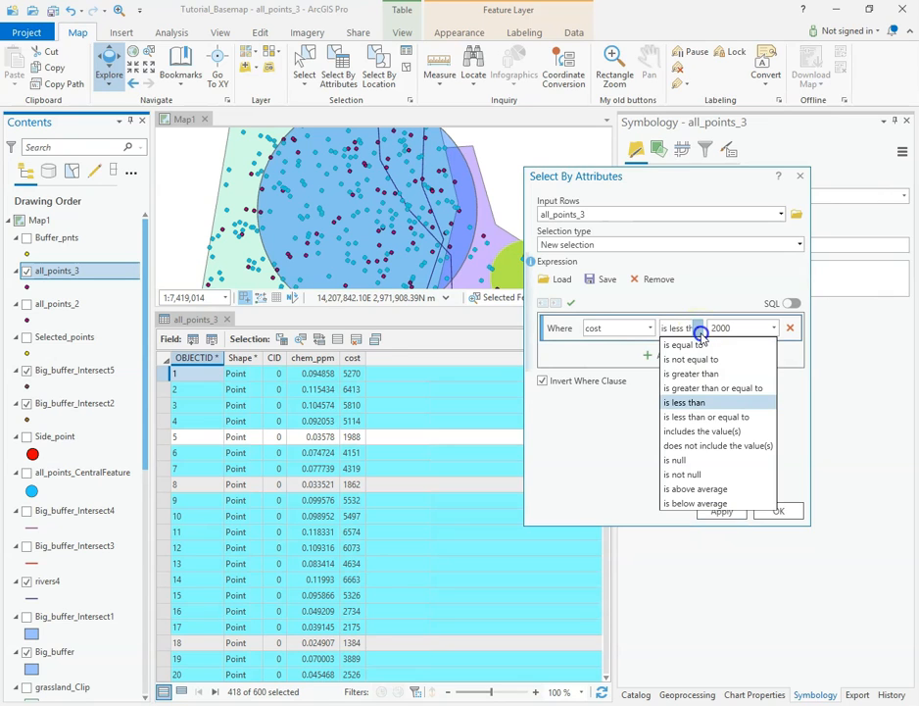
click(700, 328)
click(546, 381)
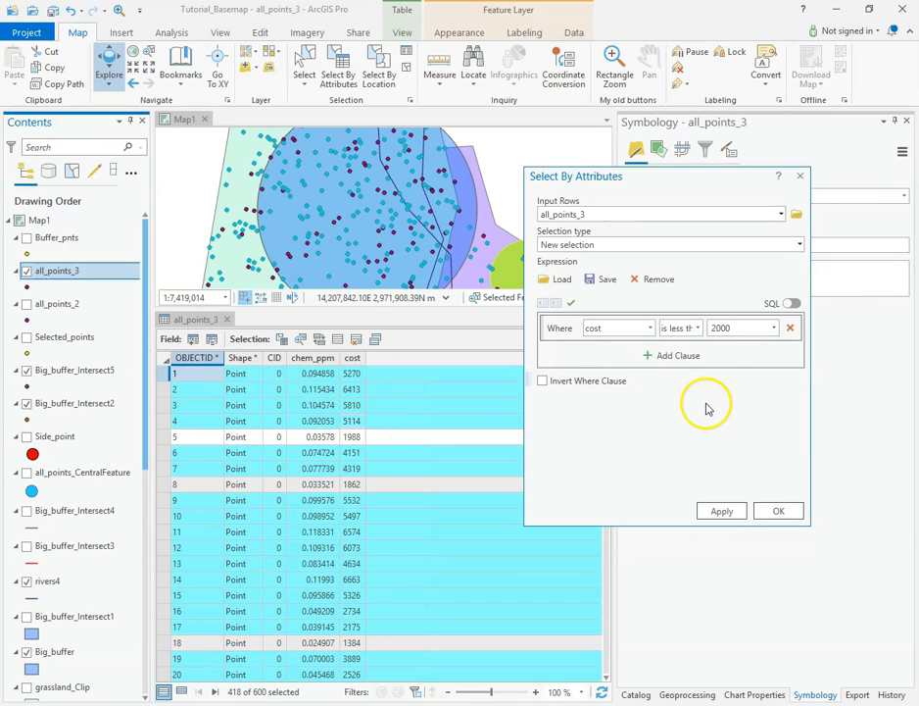
click(700, 330)
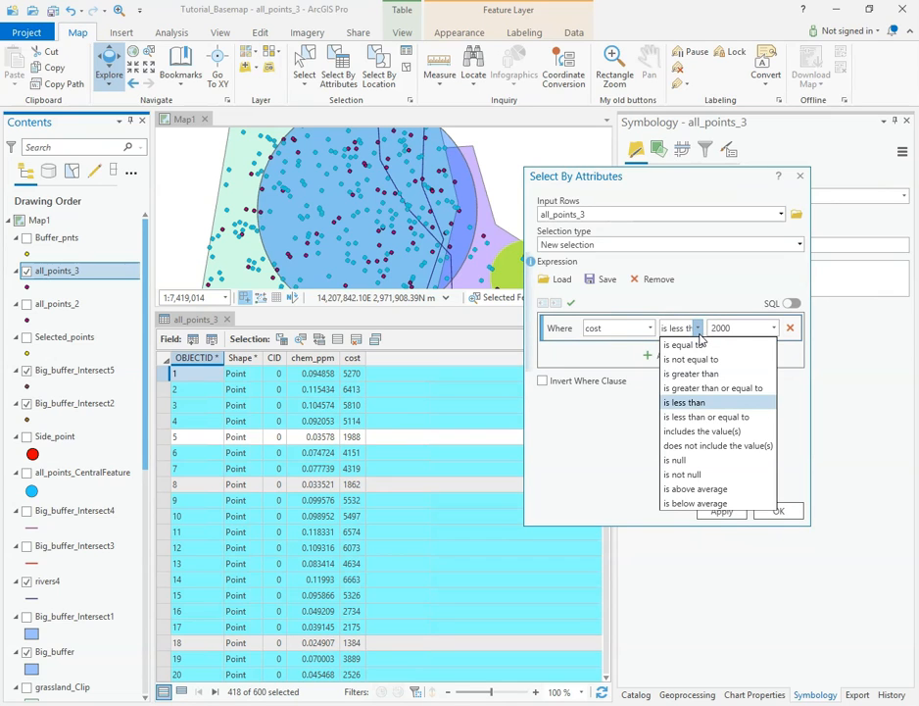
click(694, 374)
click(722, 512)
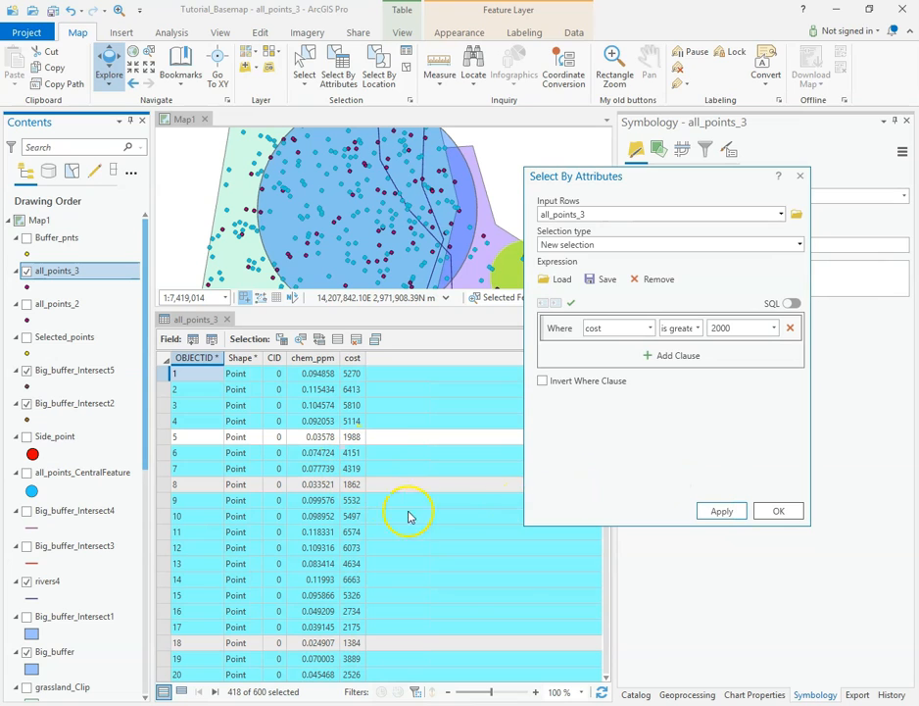
scroll(359, 548, down, 2)
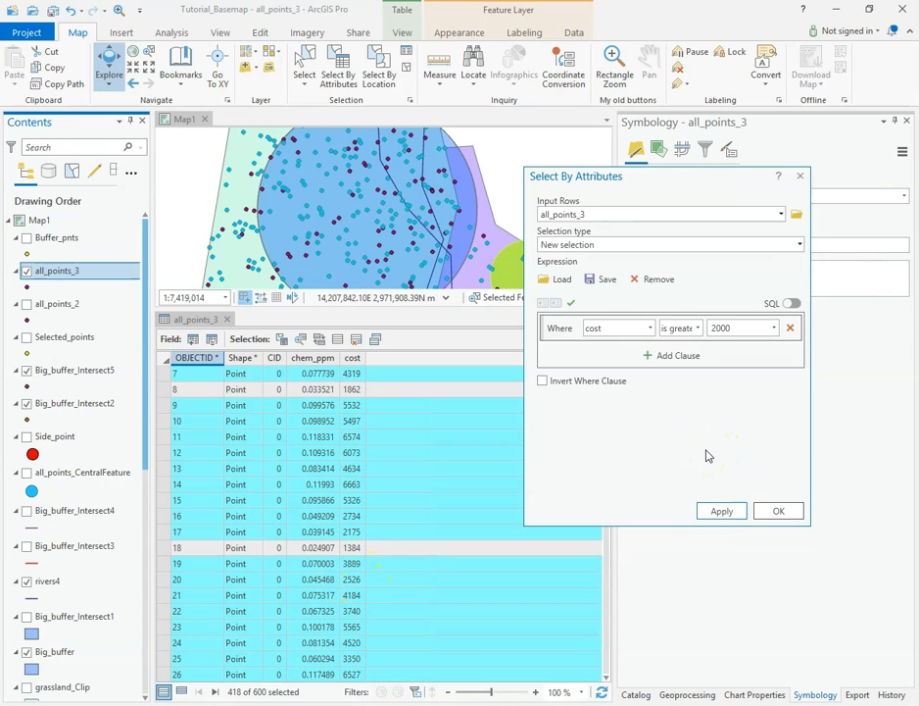
Step: Select a subset from the current selection where cost is less than 4000, and enlarge the map view above the attribute table
click(800, 244)
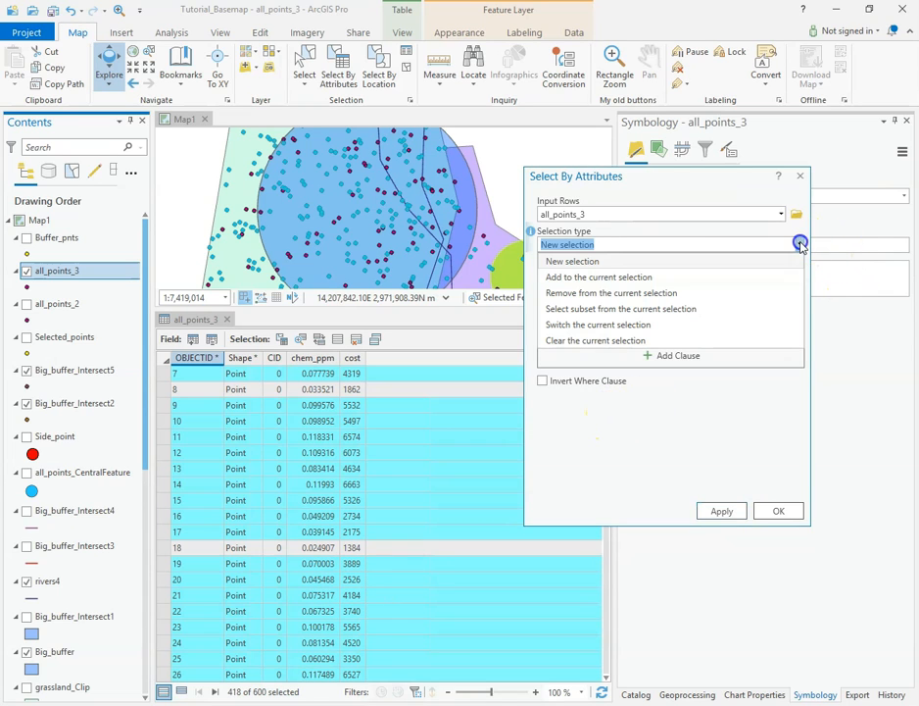
click(592, 310)
click(698, 328)
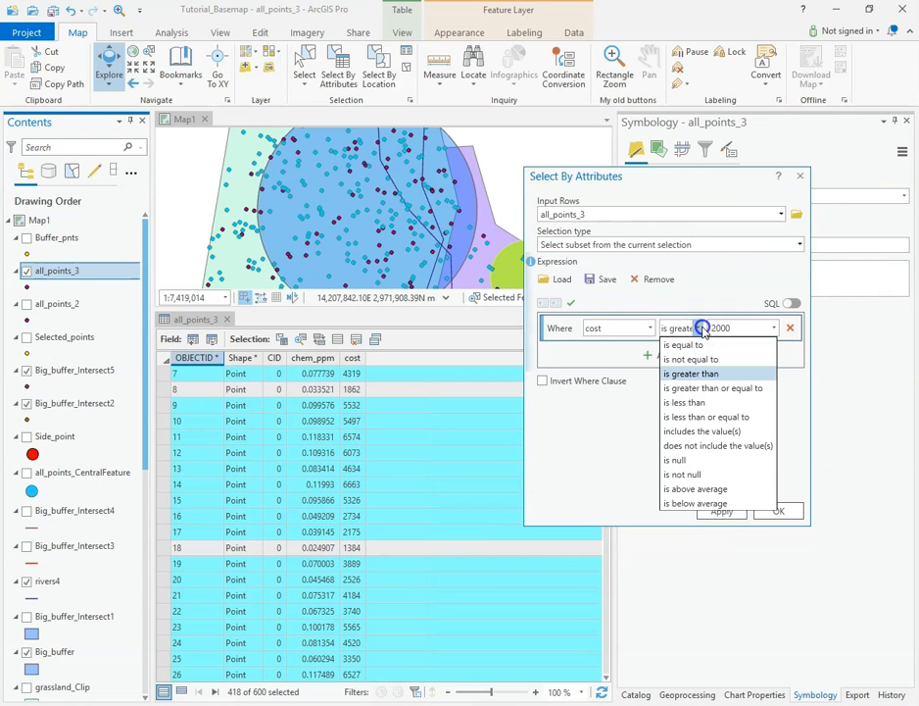
click(692, 402)
click(718, 328)
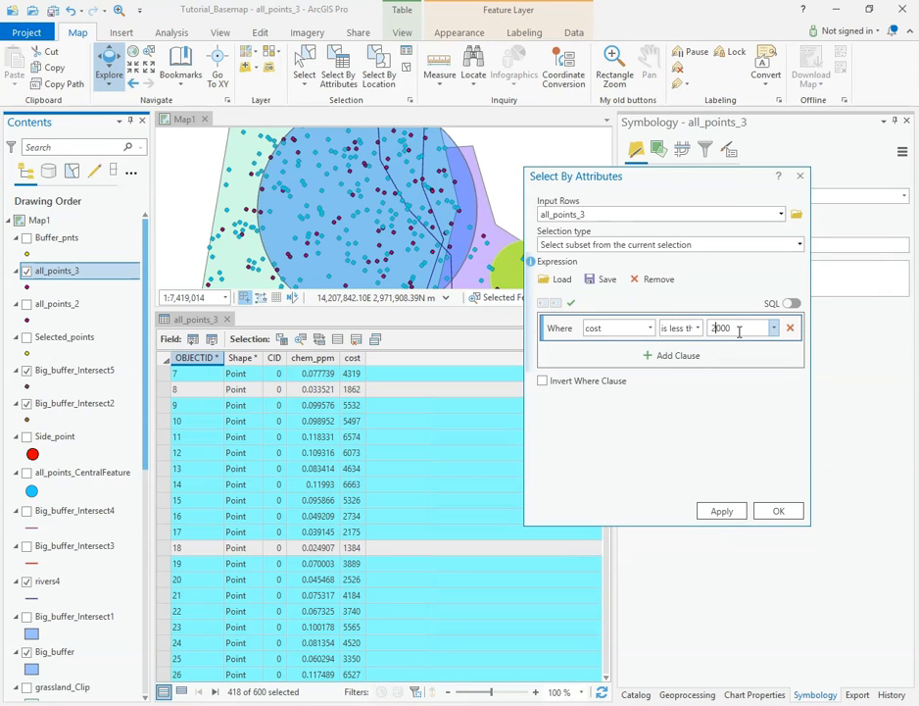
click(723, 511)
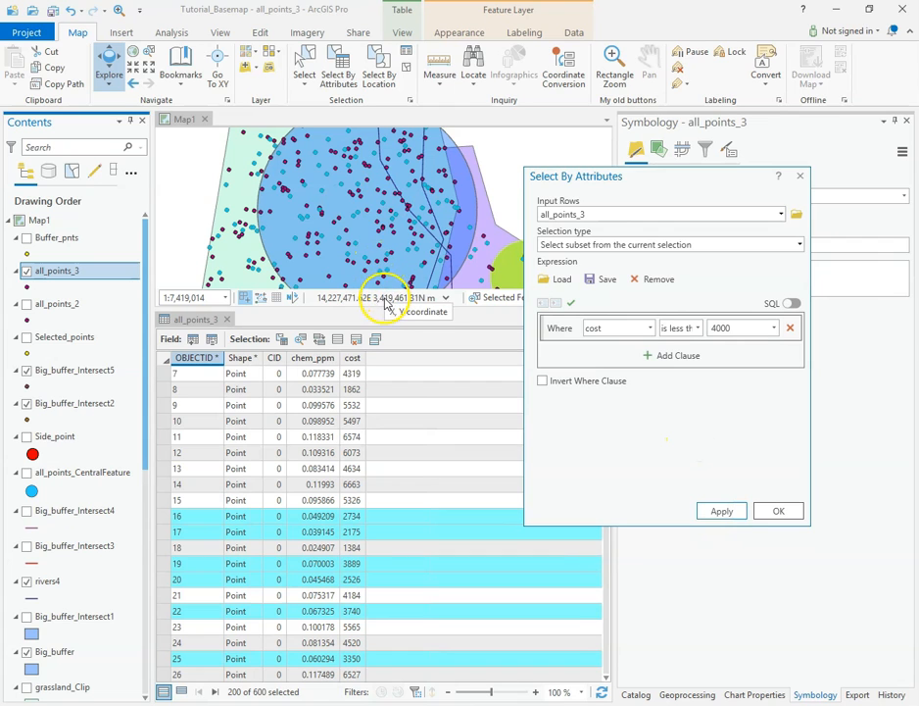
drag(383, 310, 390, 448)
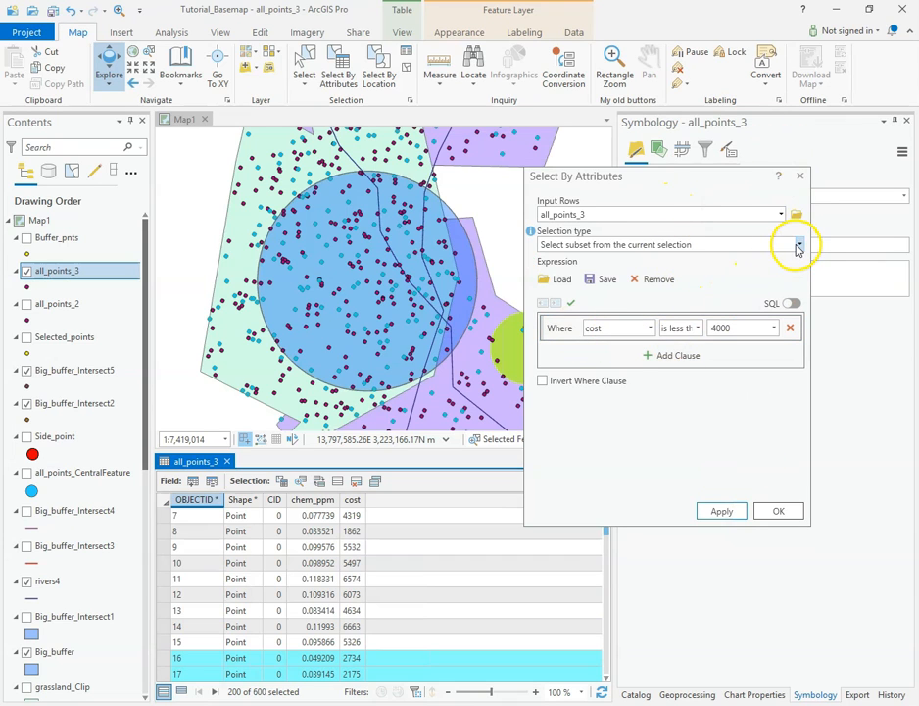
Step: Clear the selection, and set up a new selection with the clause cost is greater than 2000
click(735, 245)
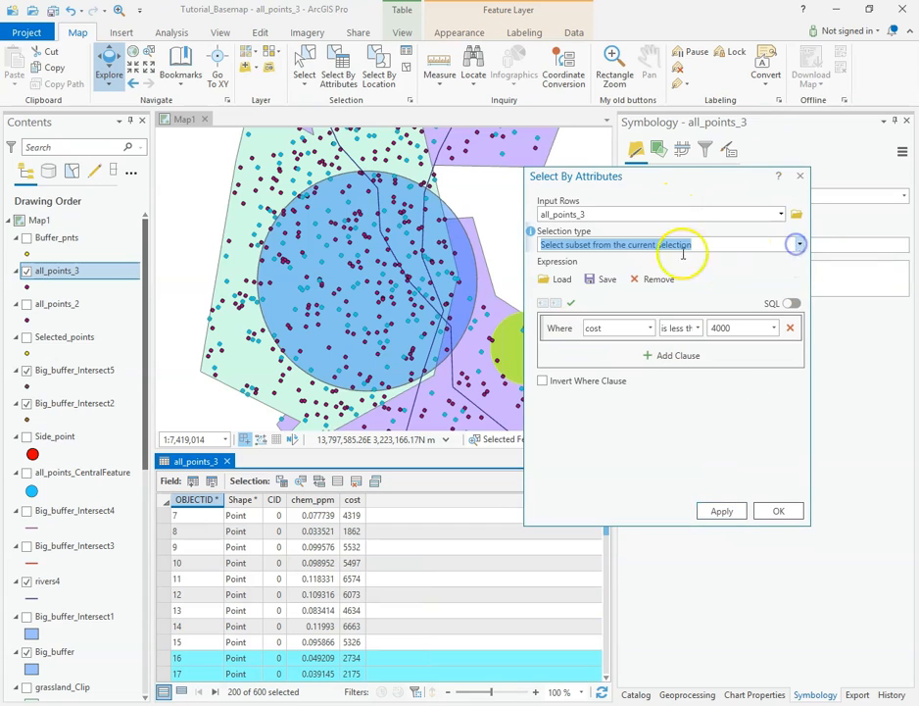
click(800, 244)
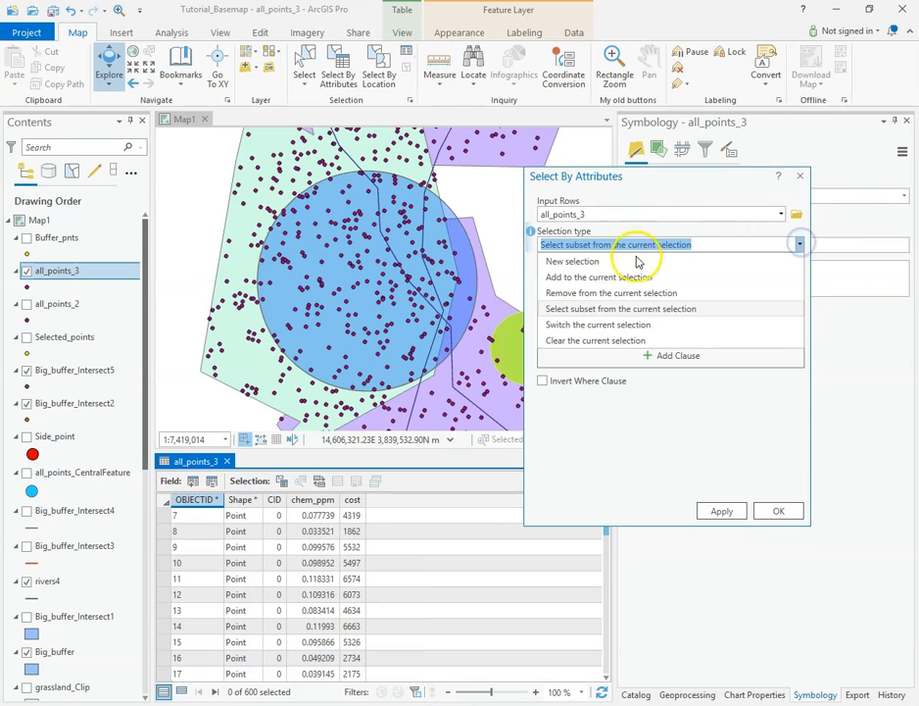
click(580, 261)
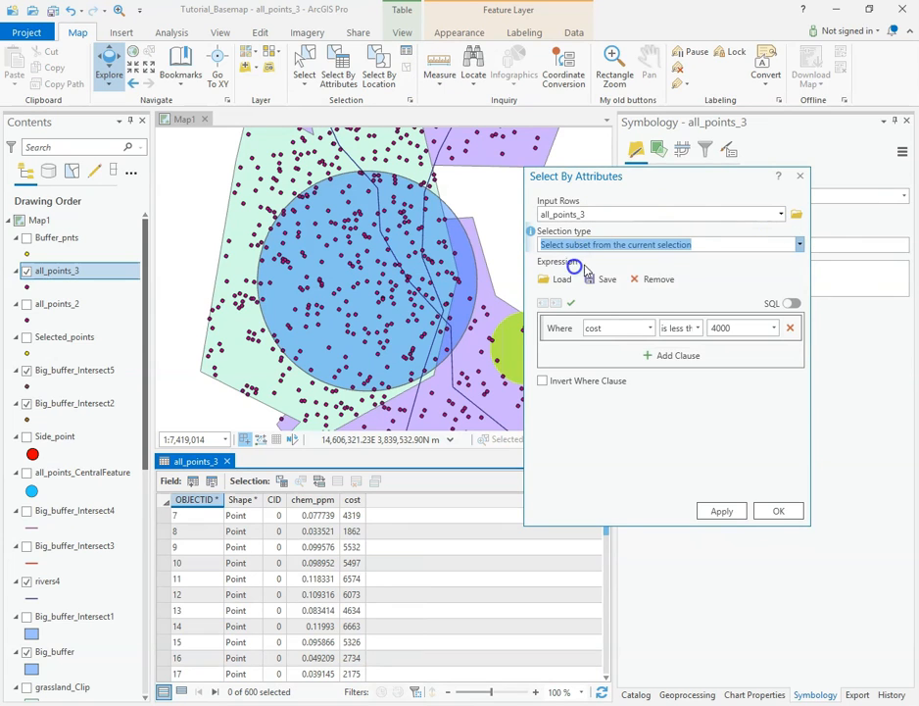
click(697, 326)
click(694, 376)
drag(735, 327, 703, 325)
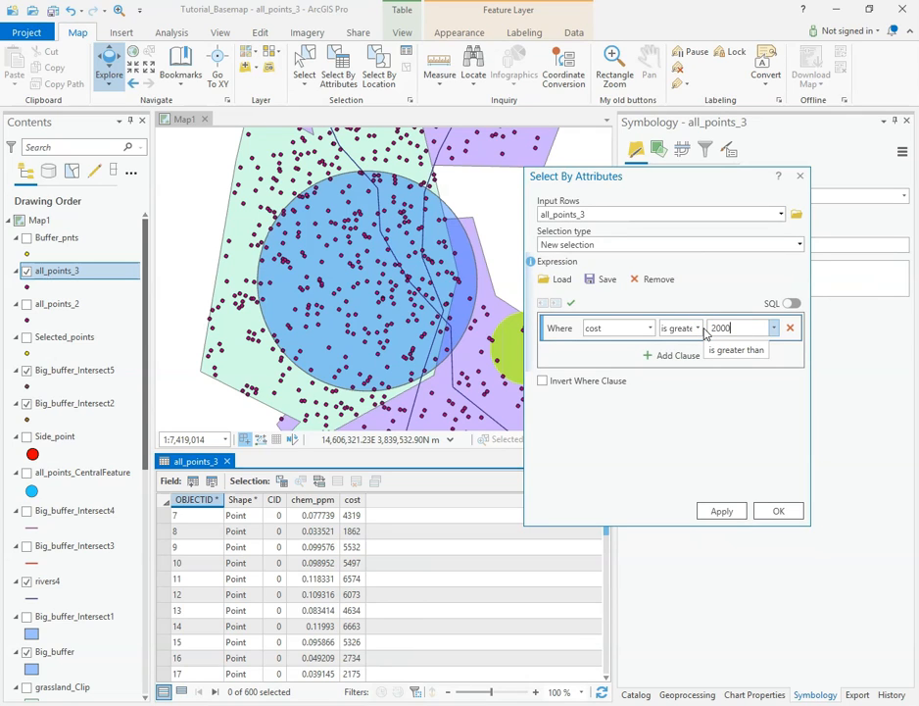
Step: Add an And clause where cost is less than 4000, apply the selection, and check the available clause connectors
click(676, 356)
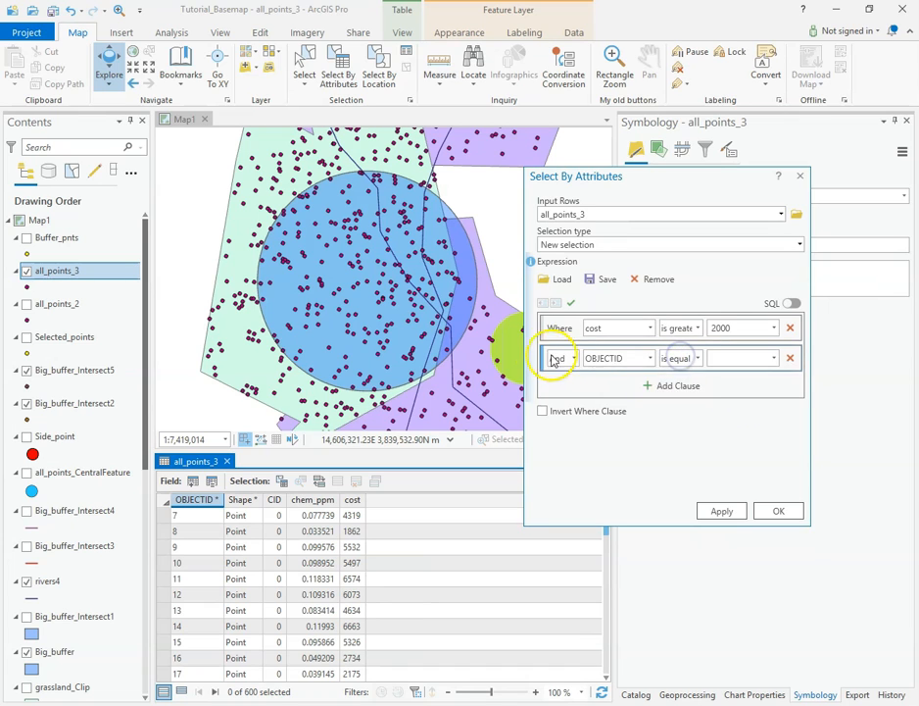
click(649, 358)
click(616, 420)
click(698, 358)
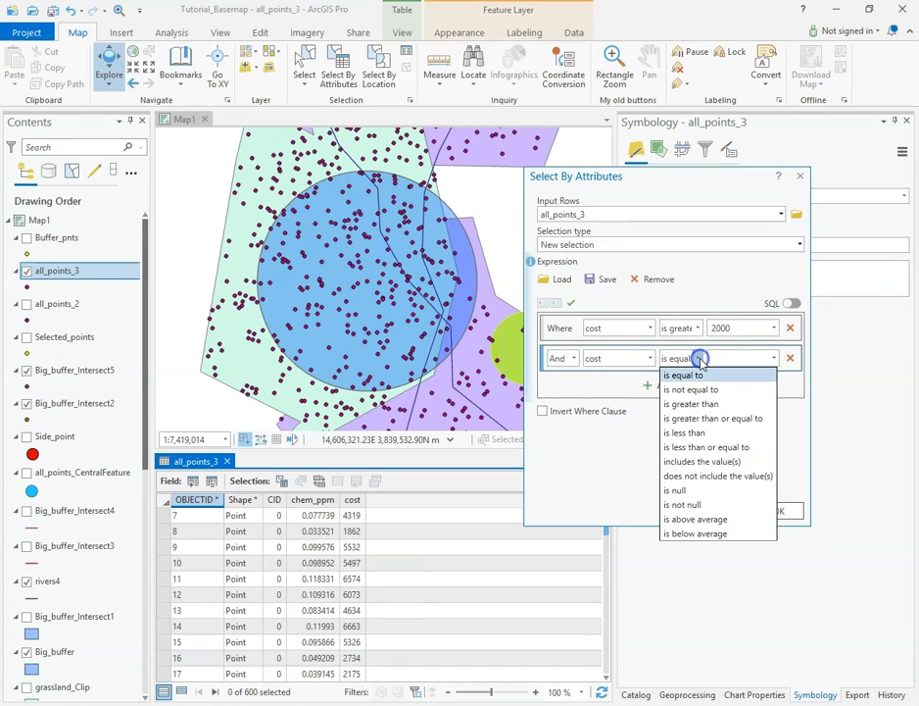
click(710, 434)
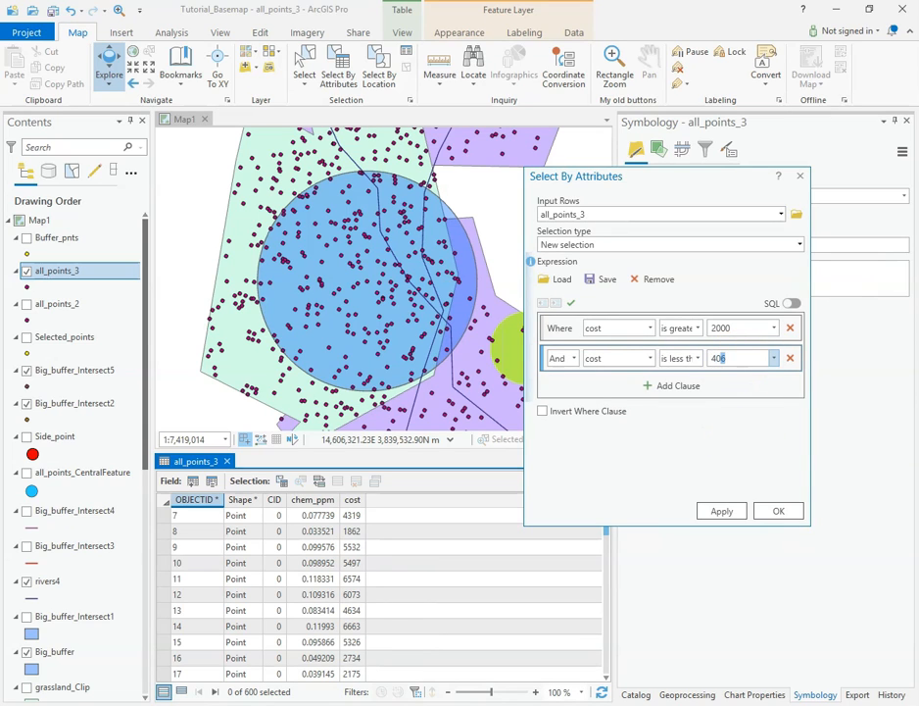
click(721, 511)
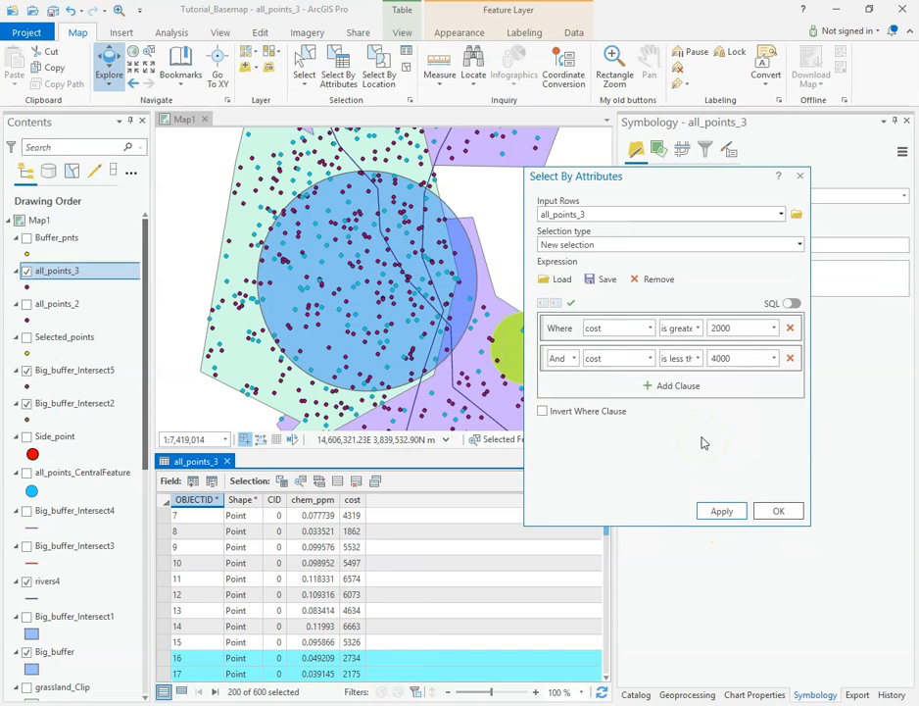
click(574, 360)
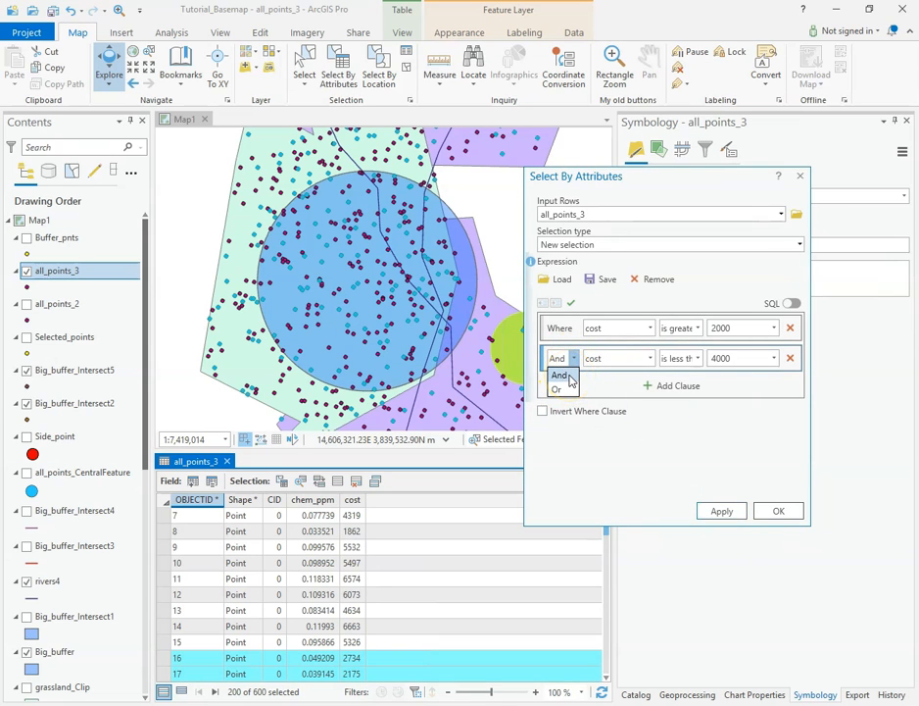
click(684, 449)
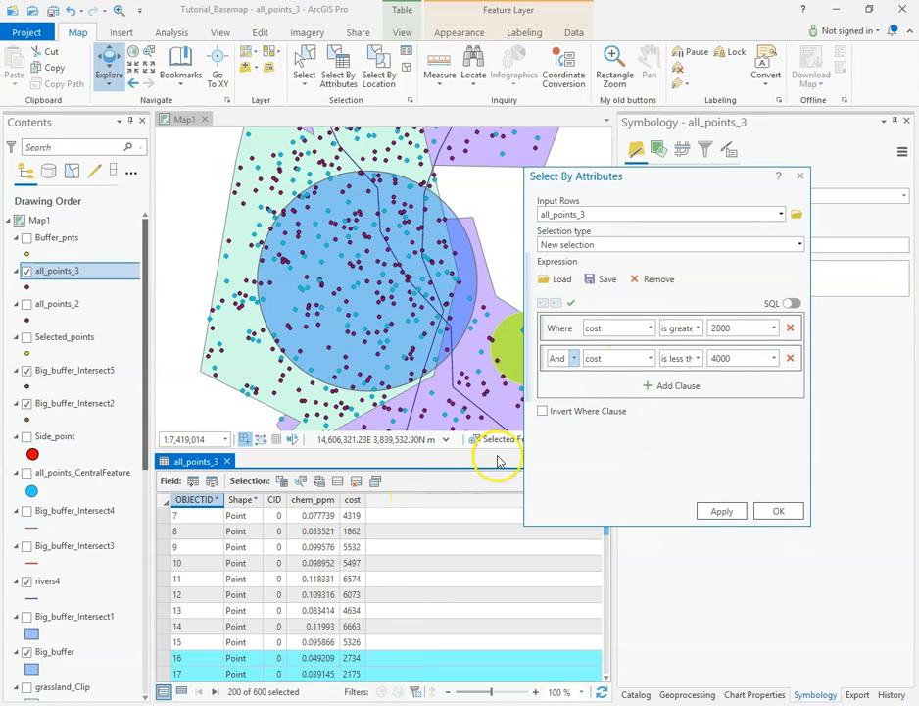
Step: Export the selected all_points_3 features to Default.gdb with the output name Select_by_attrib
right_click(59, 272)
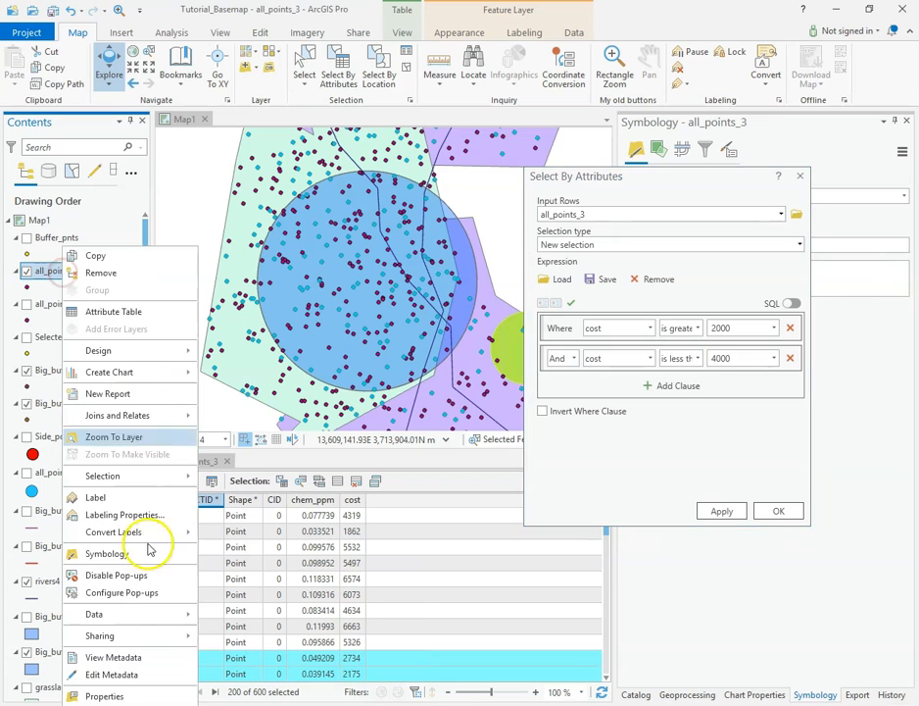
mouse_move(124, 620)
click(237, 618)
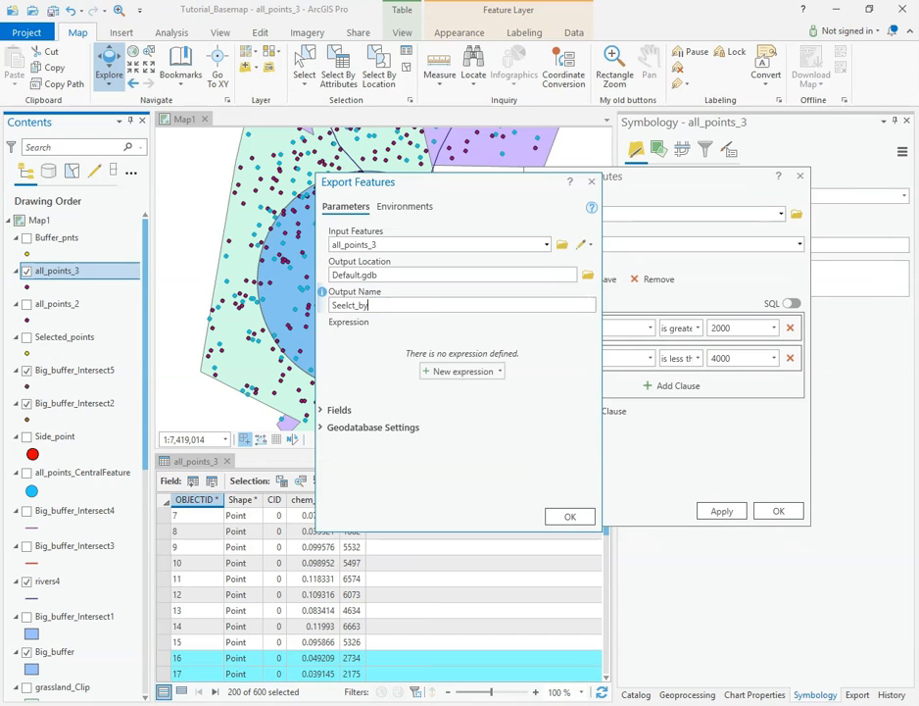
click(341, 304)
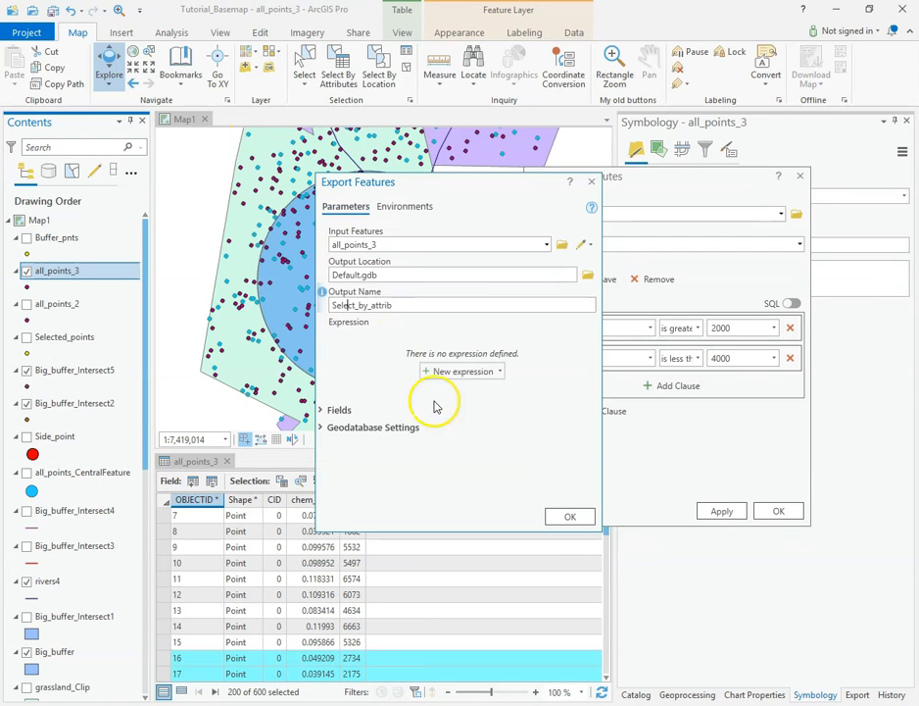
click(565, 515)
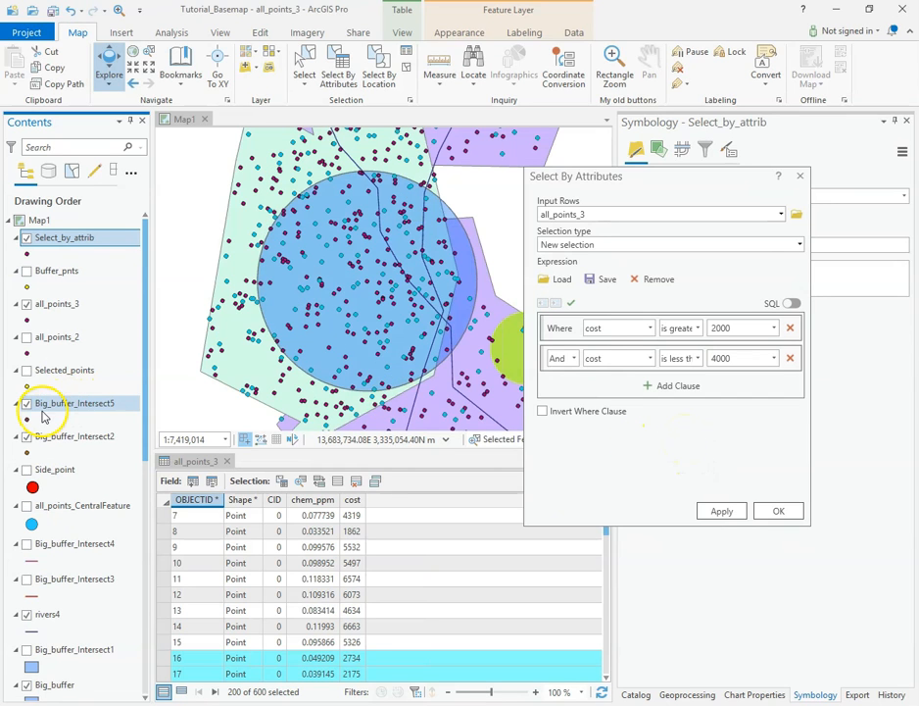
Step: Clear the selection, color the Select_by_attrib point symbol yellow, and close the attribute selection dialog
click(406, 69)
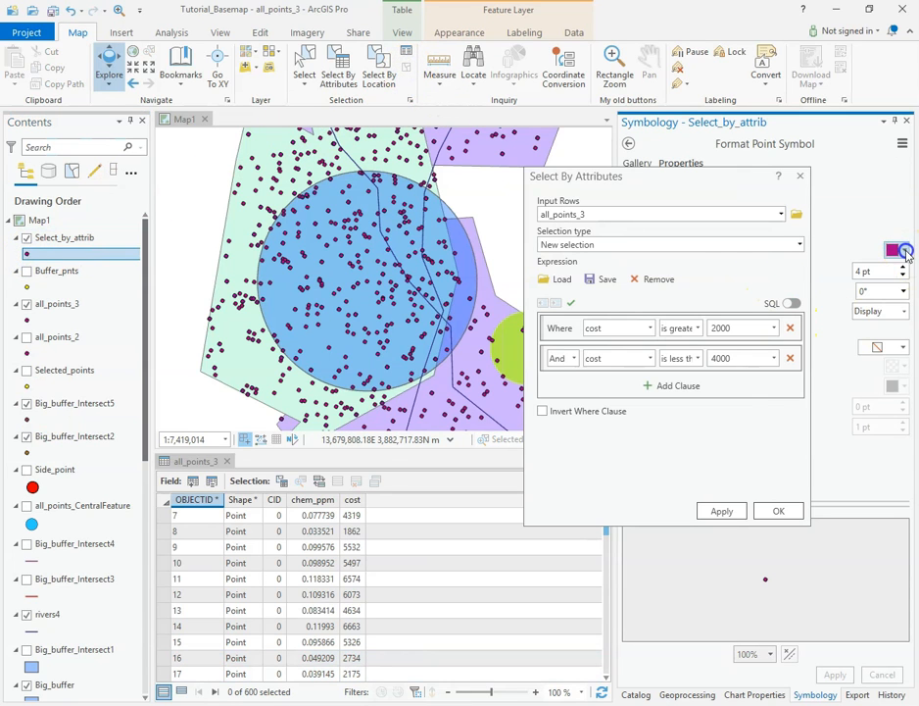
click(906, 253)
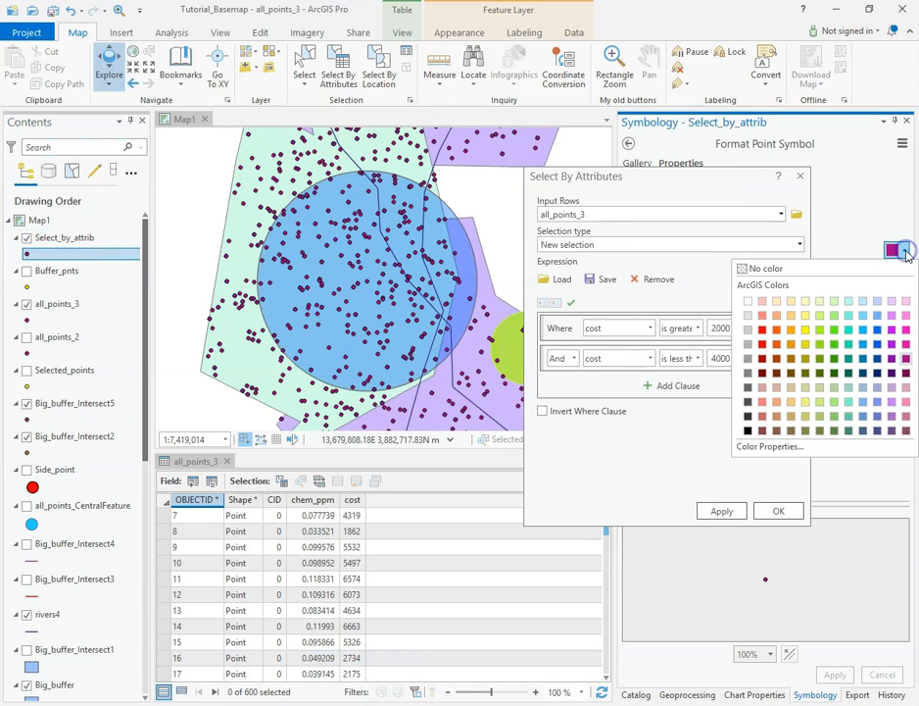
click(805, 329)
click(833, 674)
click(778, 511)
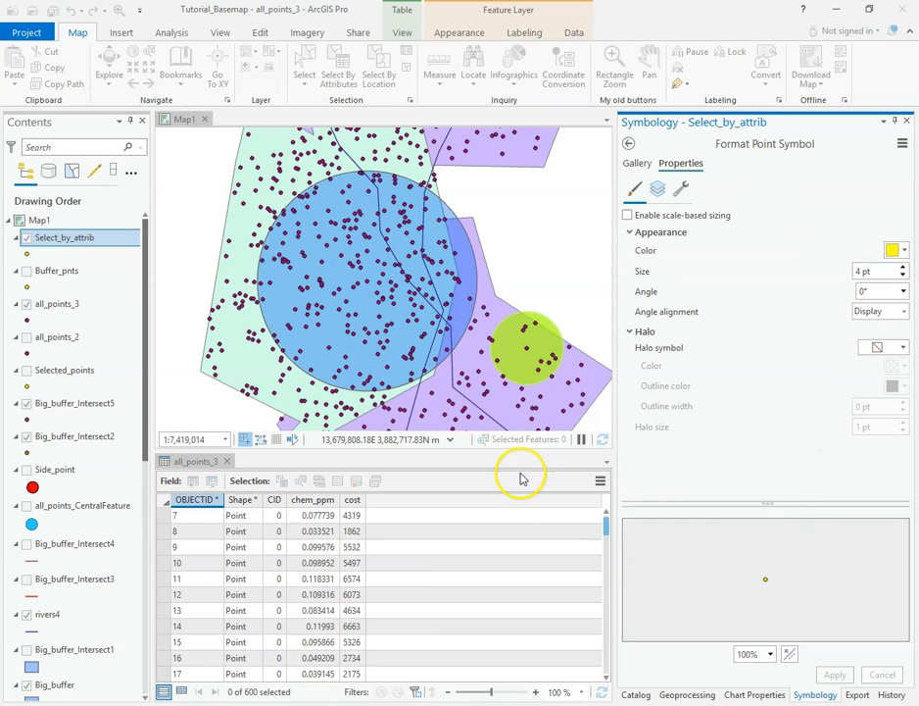
Step: Toggle the Select_by_attrib layer off and on to compare it with all_points_3, and shrink the attribute table to enlarge the map
click(28, 239)
click(29, 238)
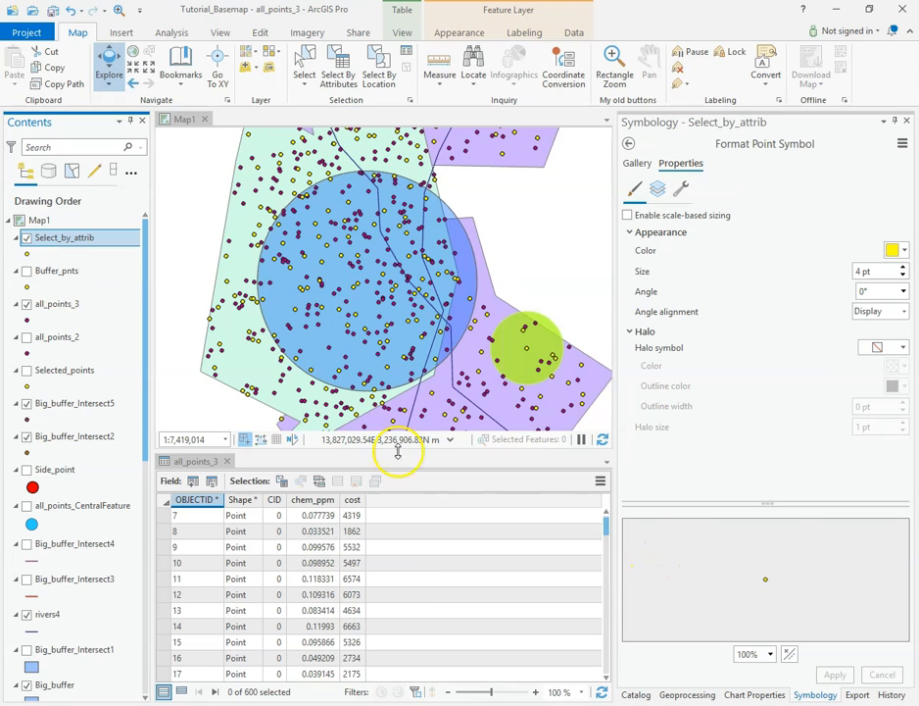
drag(315, 450, 353, 622)
click(296, 232)
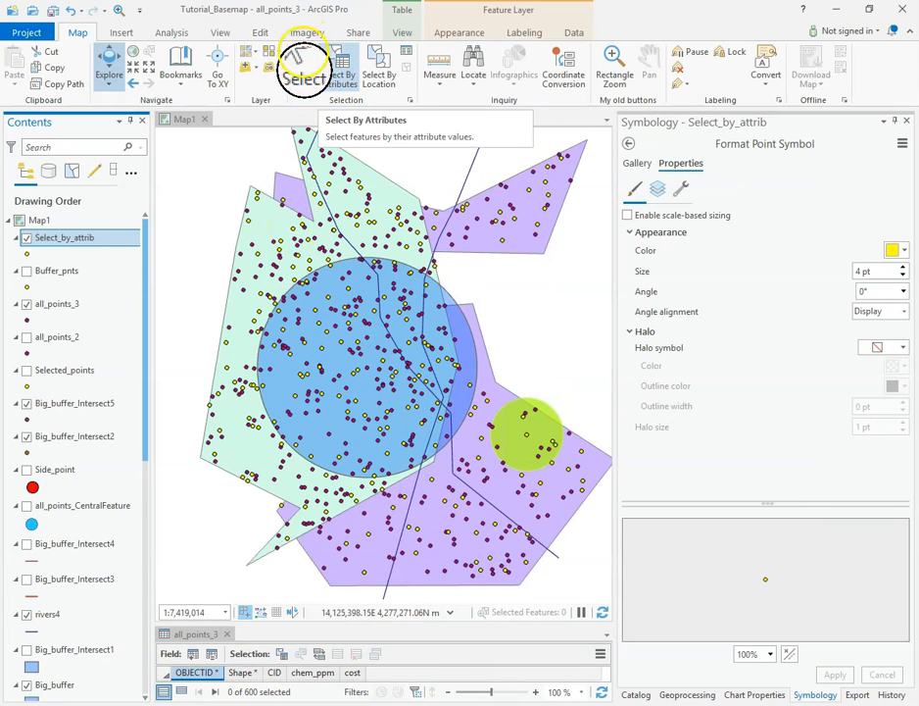
Step: Try a rectangle selection of the features in the upper-left part of the green polygon, and clear that selection
click(304, 62)
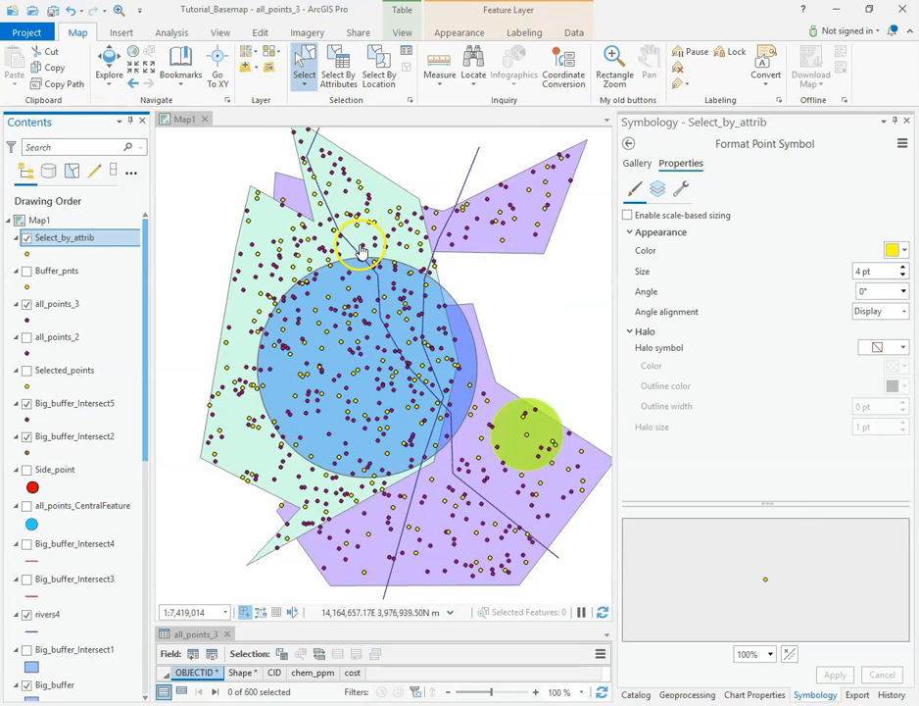
drag(245, 197, 329, 266)
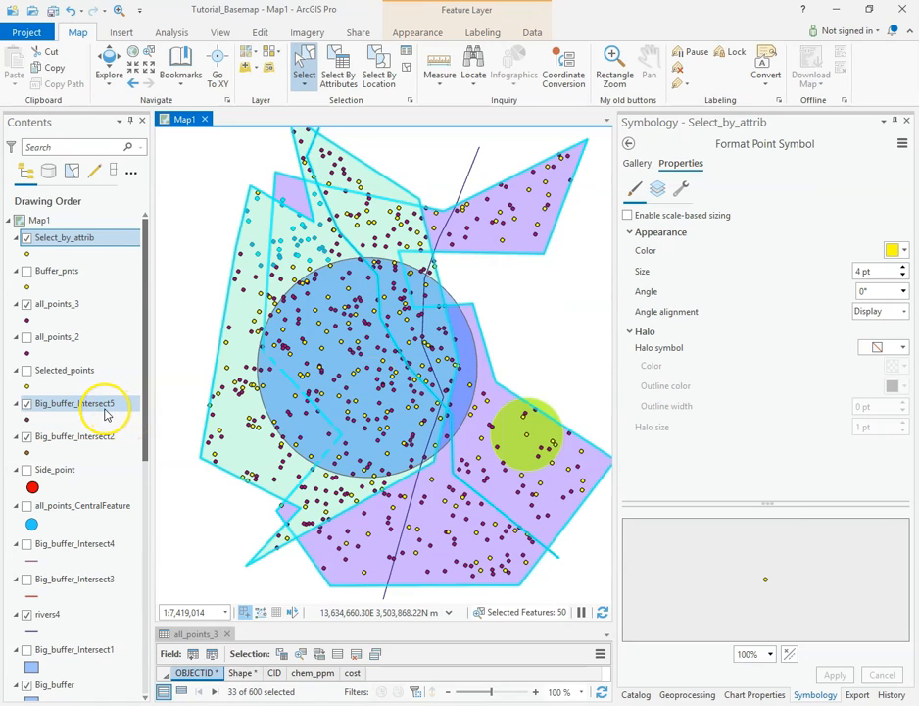
click(399, 141)
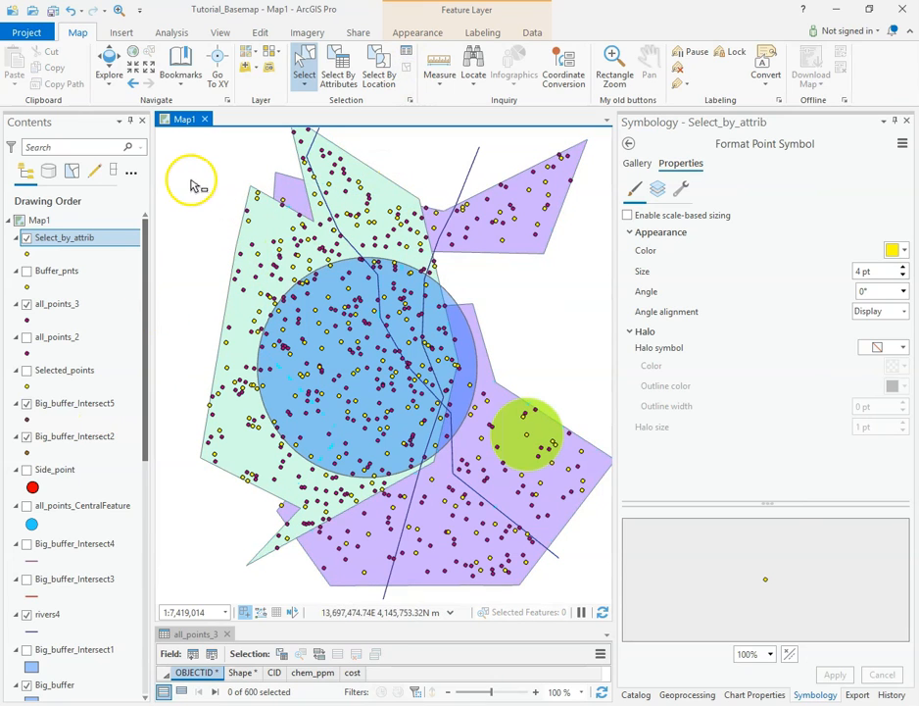
Step: Hide the Select_by_attrib layer, and select features with a rectangle inside the large blue circle
click(26, 237)
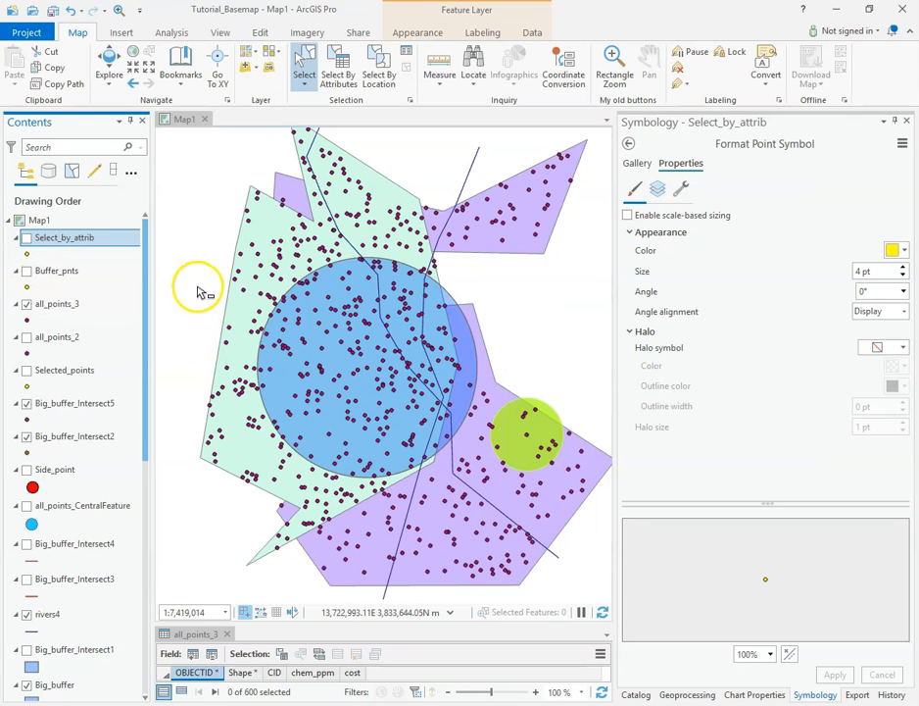
click(393, 385)
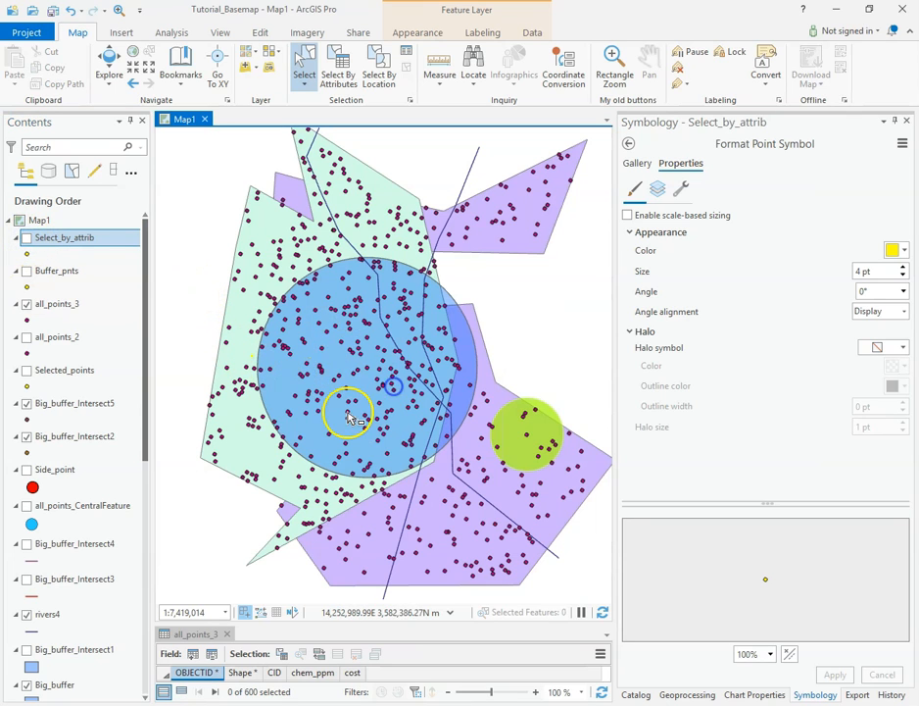
click(350, 416)
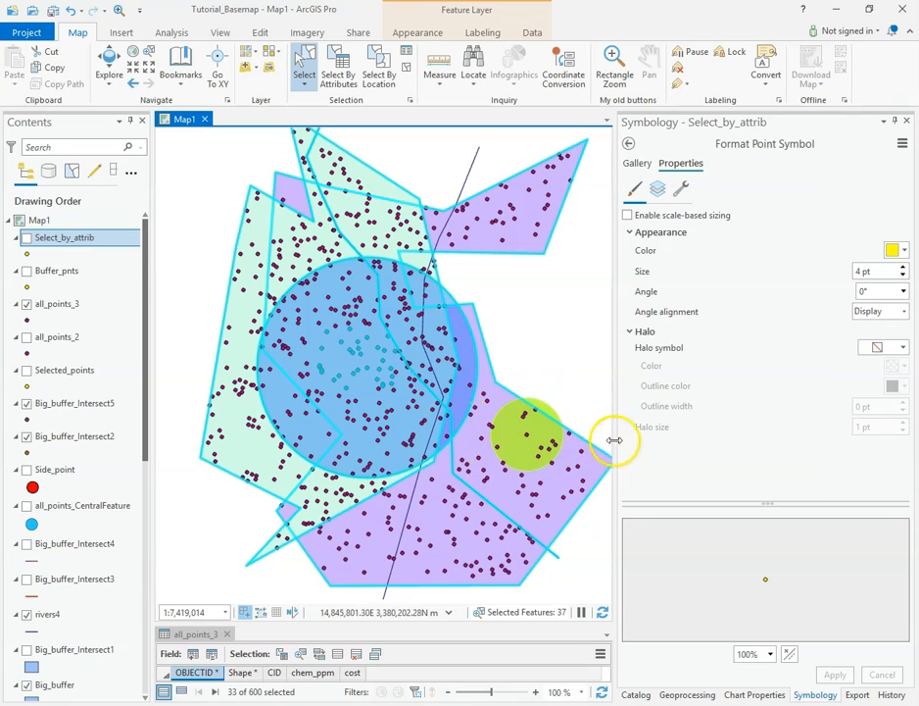
Step: Try rectangle selections in the purple polygon's upper-right arm and over the upper end of the right river line, and clear the selection
click(559, 275)
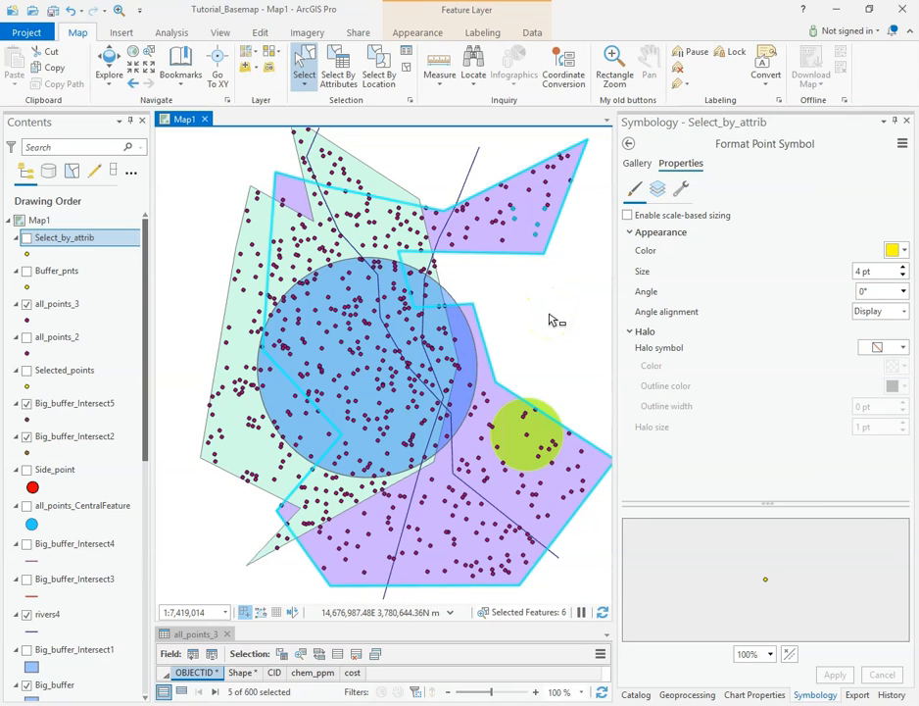
drag(450, 147, 488, 172)
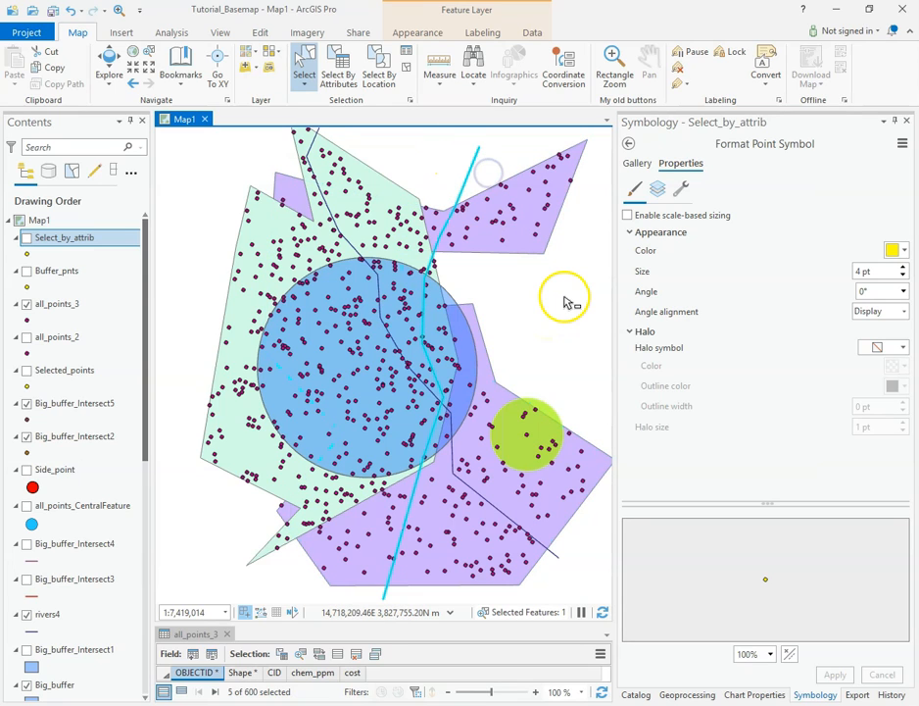
click(551, 555)
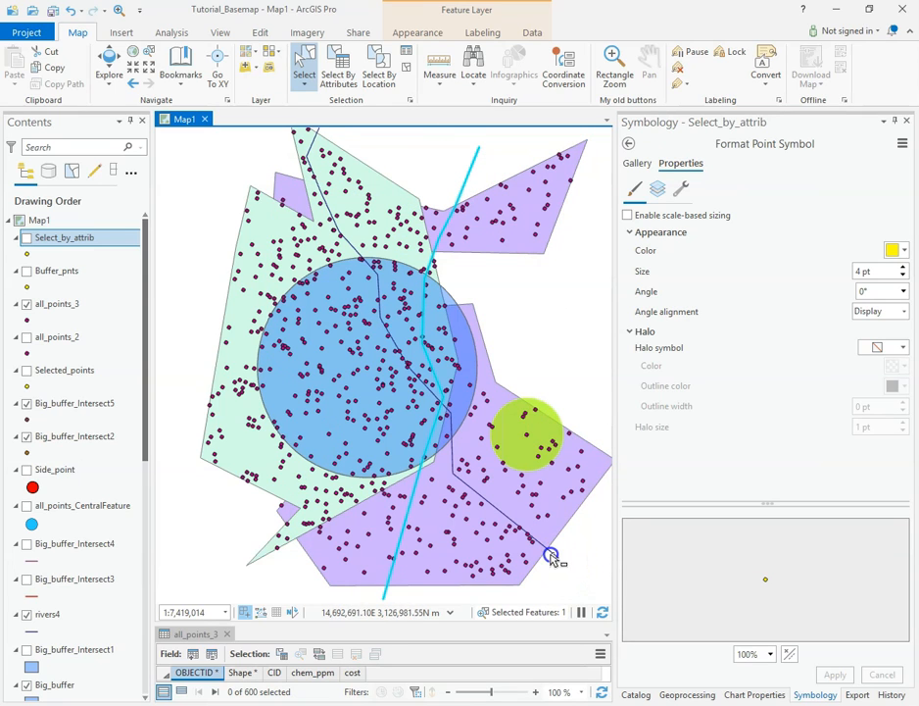
click(168, 291)
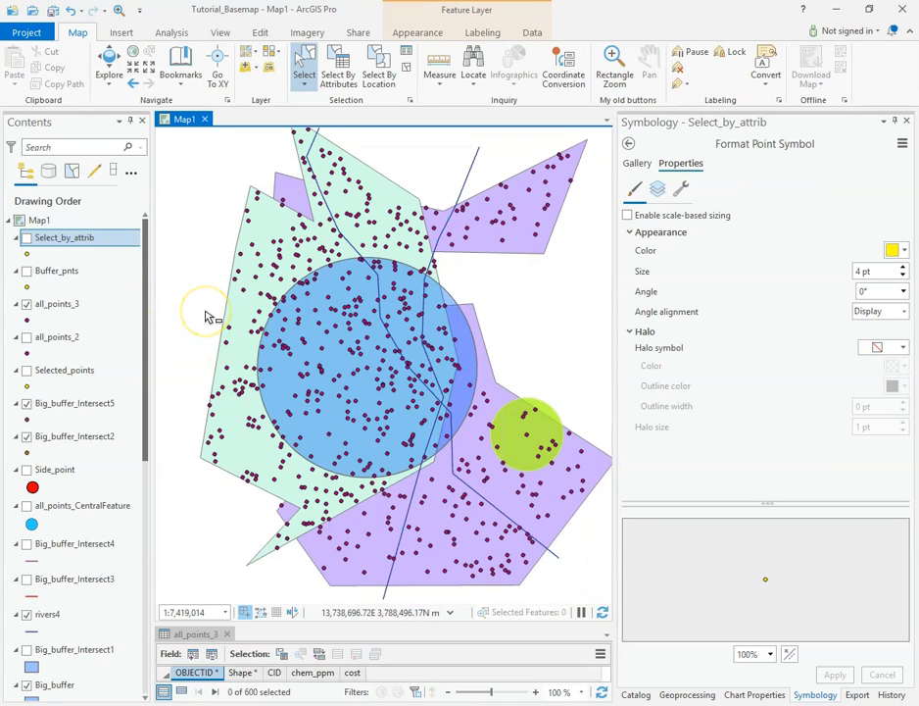
Step: Try lasso selections across the upper part of the polygons and around the outer end of the purple polygon's upper-right arm
click(305, 88)
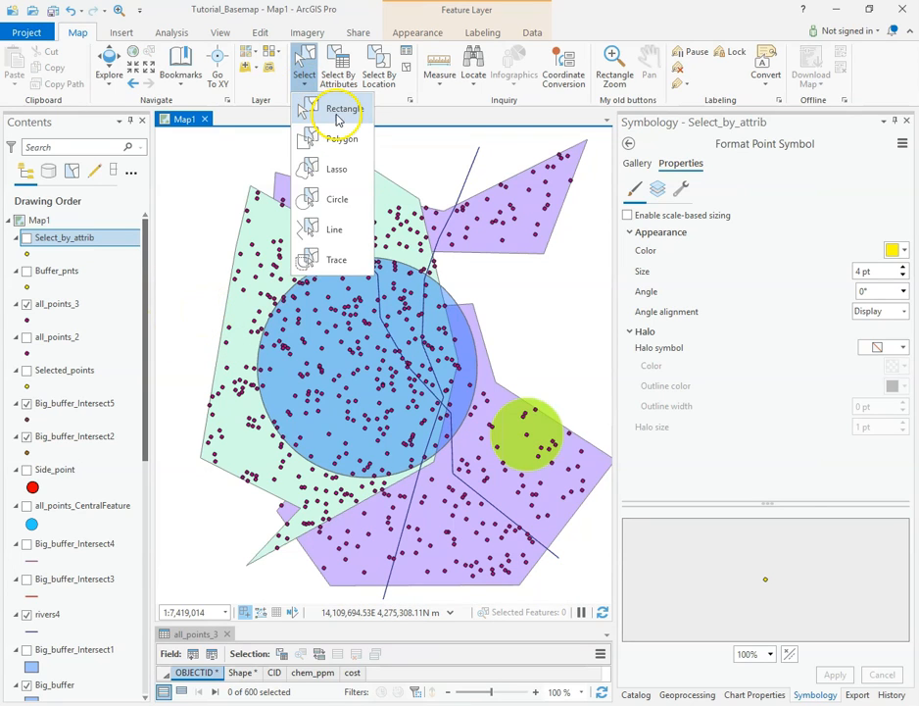
click(337, 169)
mouse_move(192, 160)
mouse_down()
mouse_move(292, 238)
mouse_move(333, 172)
mouse_move(476, 201)
mouse_move(476, 209)
mouse_up()
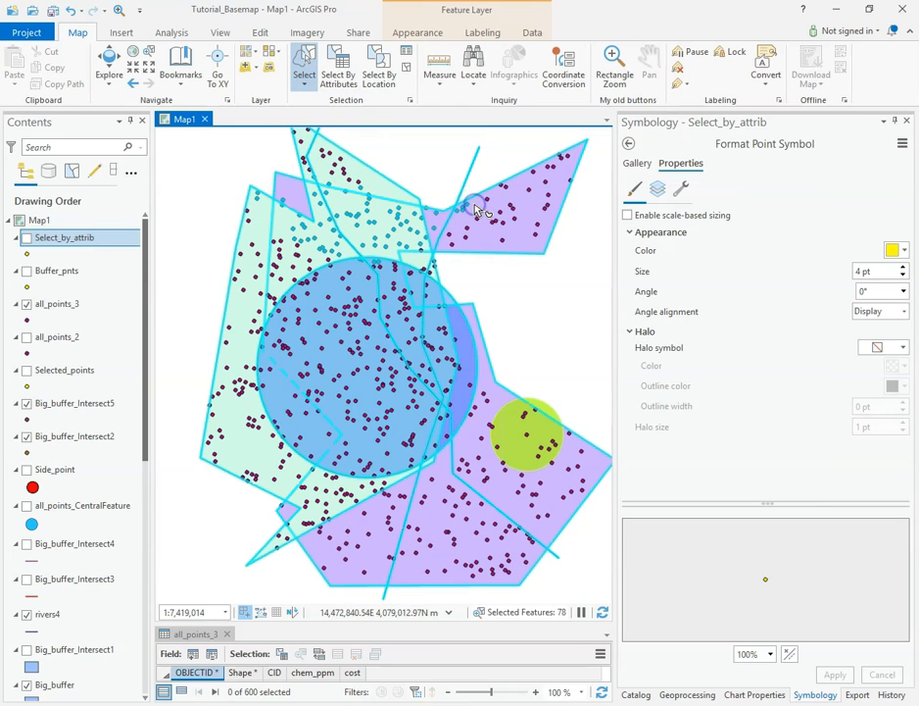
mouse_move(495, 159)
mouse_down()
mouse_move(575, 217)
mouse_move(581, 248)
mouse_move(557, 263)
mouse_move(558, 275)
mouse_up()
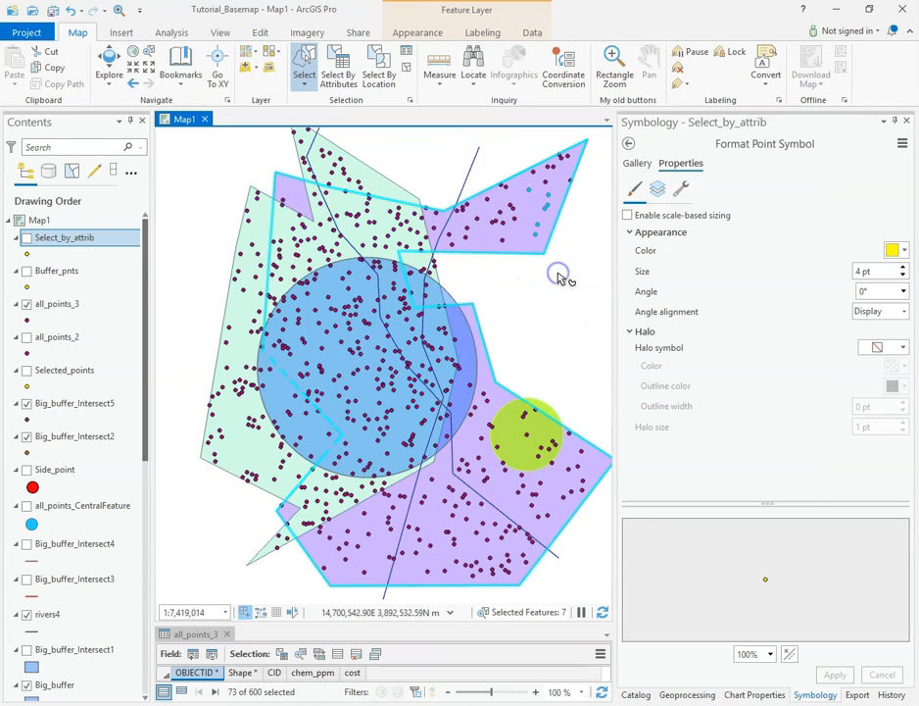
Step: Try a circle selection over the features along the green polygon's upper-left edge
click(304, 84)
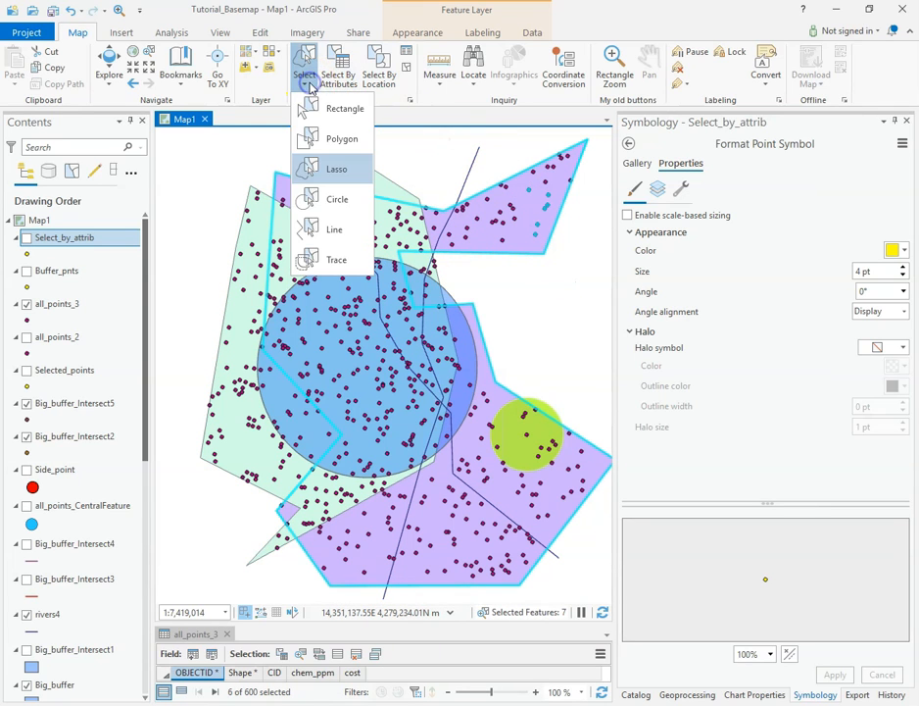
click(334, 201)
mouse_move(186, 195)
mouse_down()
mouse_move(260, 265)
mouse_move(263, 285)
mouse_up()
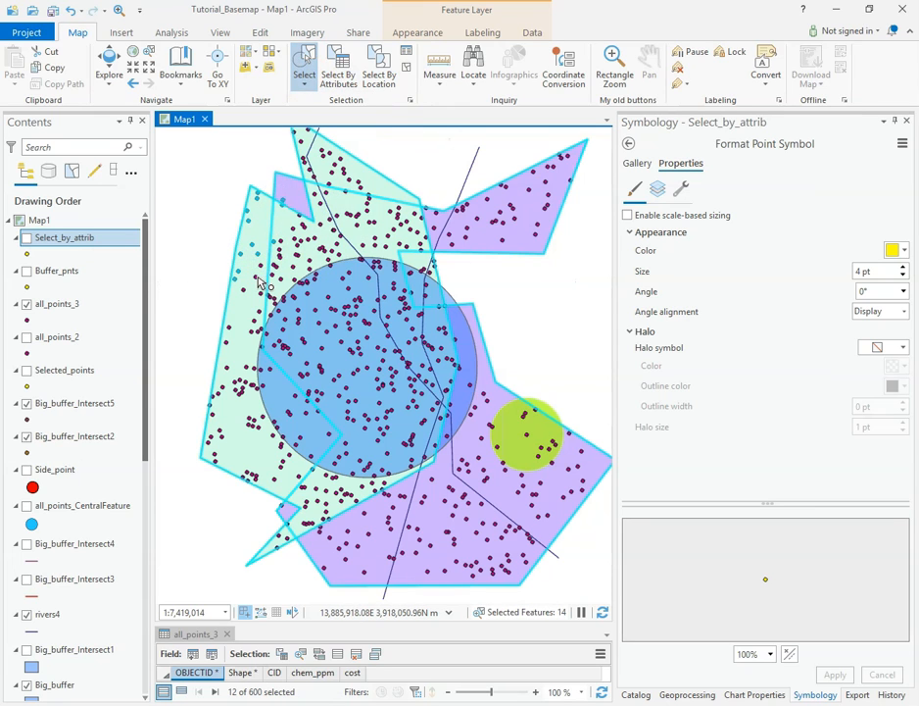
Step: Try a line selection with several segments crossing the purple polygon's upper-right arm
click(307, 85)
click(336, 233)
click(493, 164)
click(564, 275)
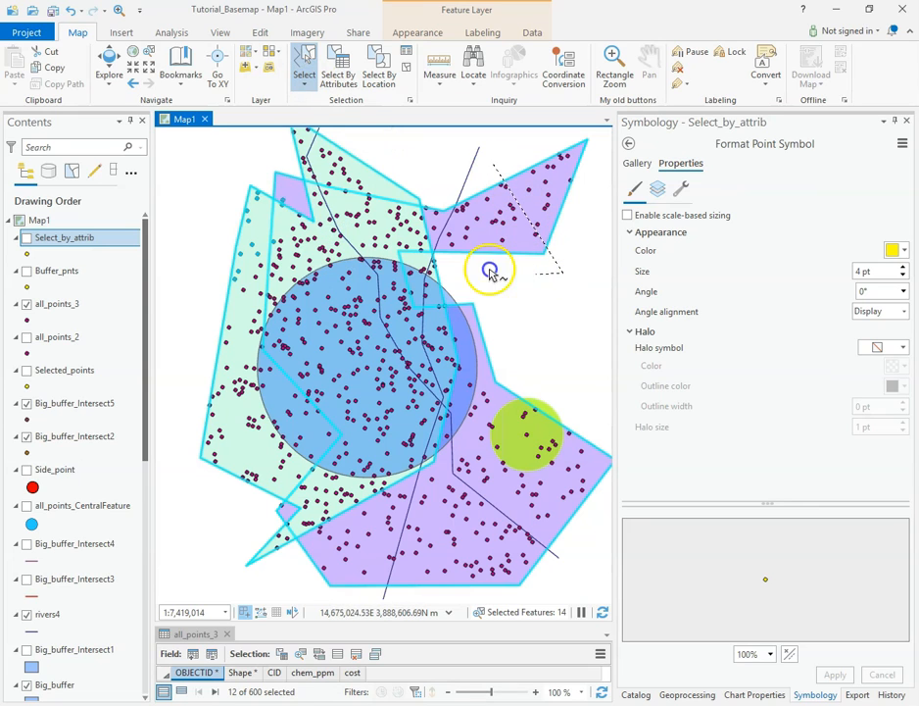
double_click(475, 181)
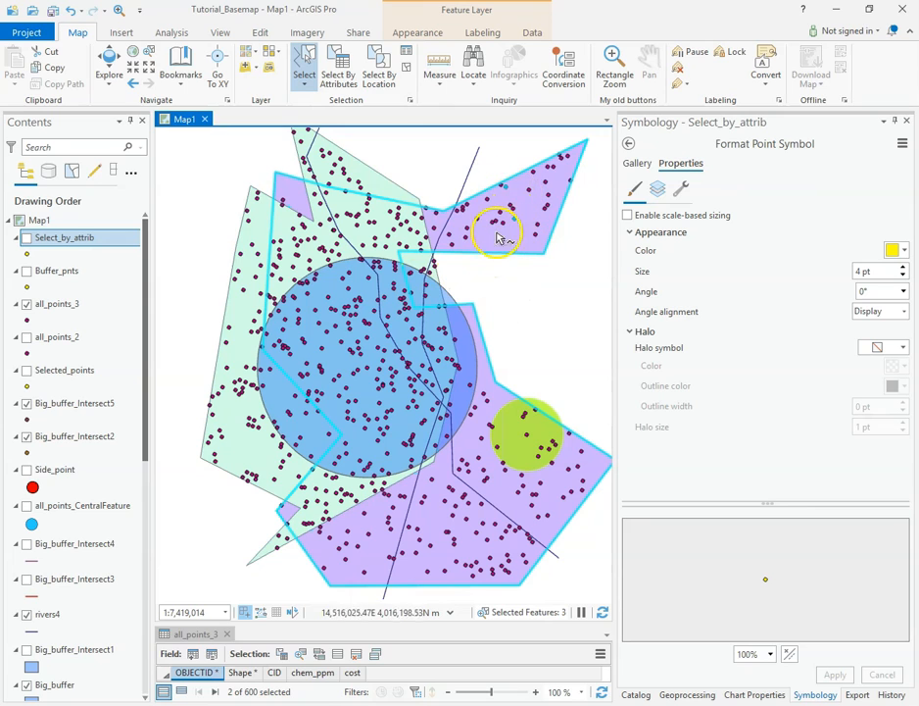
Step: Try a trace selection that follows the river and polygon edges from the upper right down to the green polygon's lower-left tip
click(307, 86)
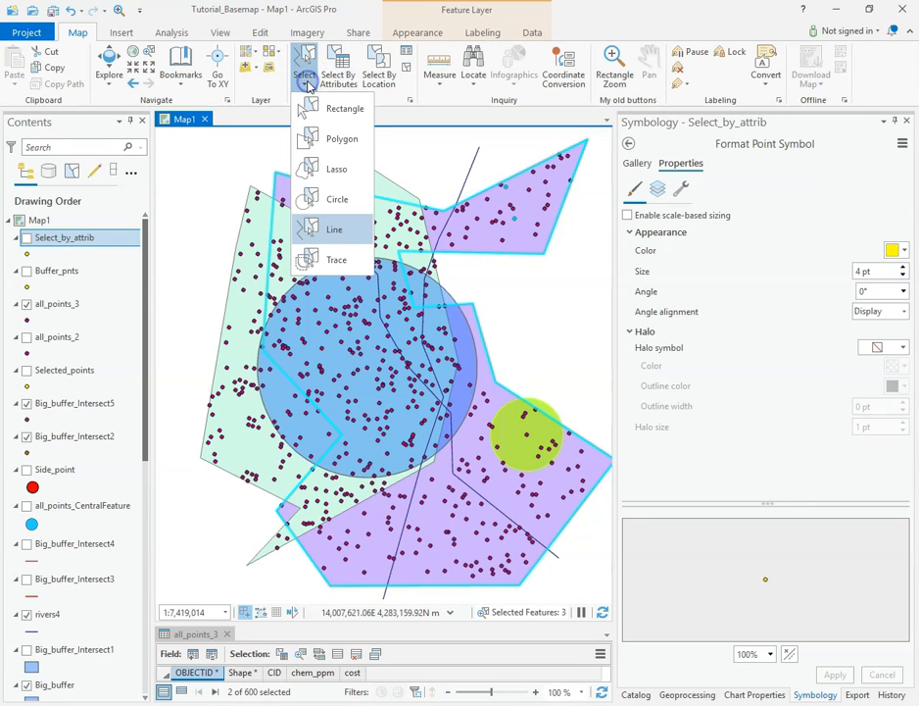
click(334, 258)
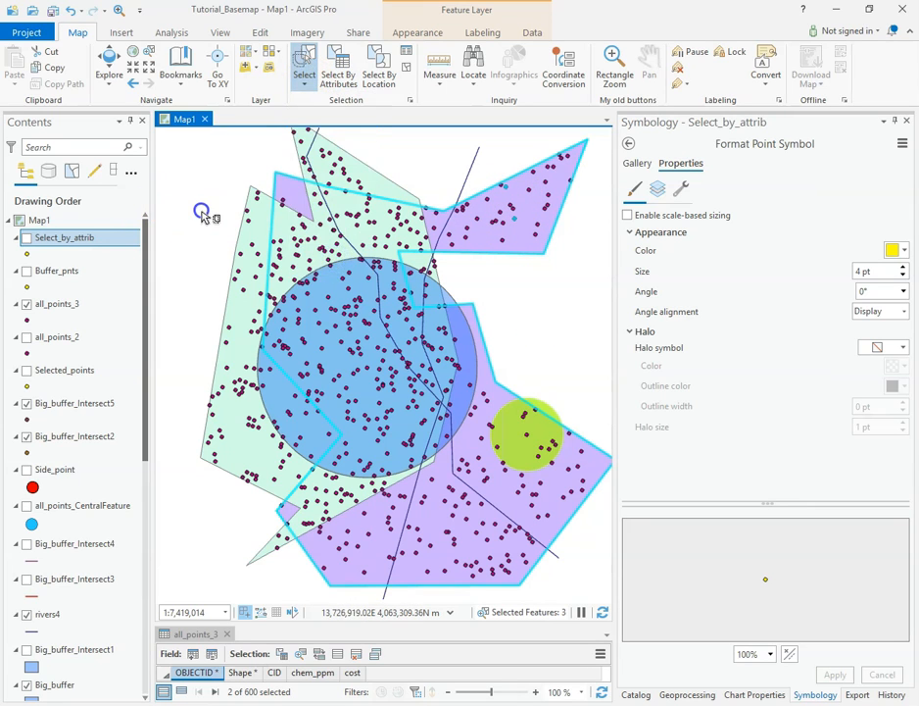
click(498, 127)
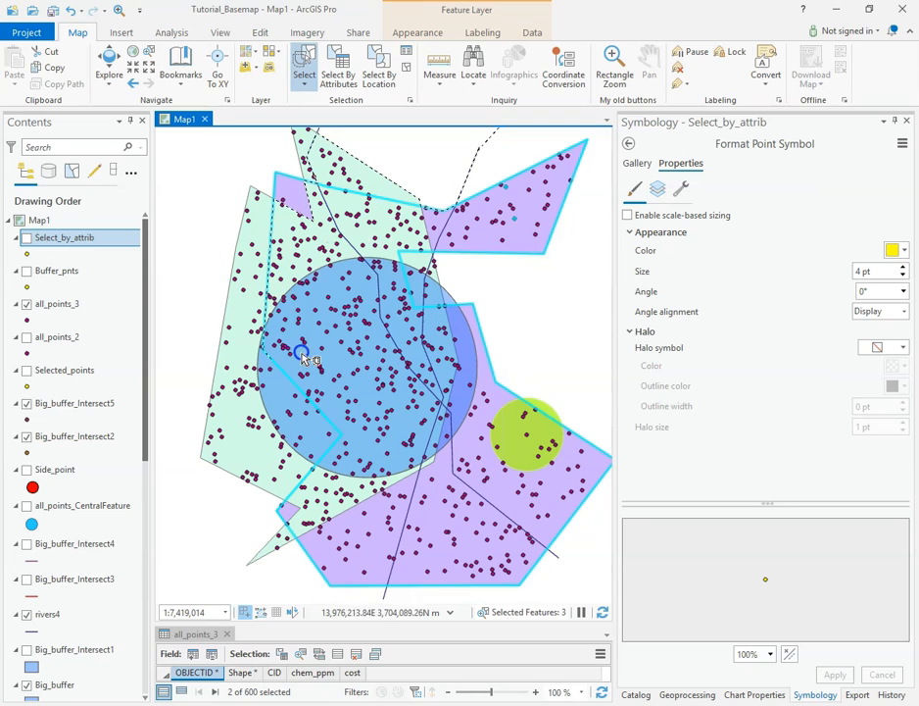
click(309, 530)
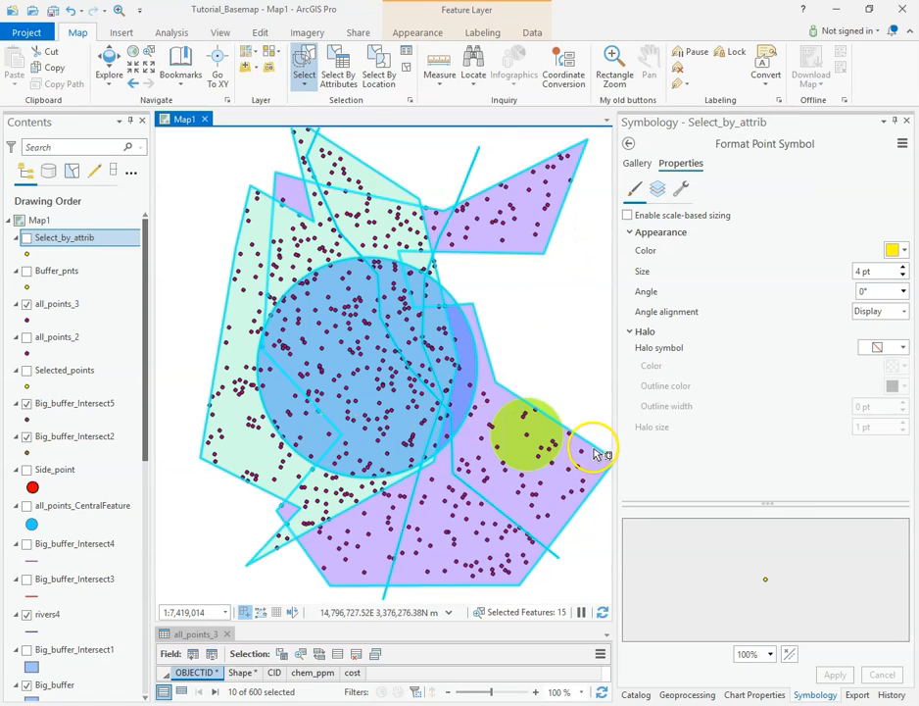
Step: Clear the selection, and select the features at the green polygon's lower-left tip by drawing a polygon around them
click(304, 86)
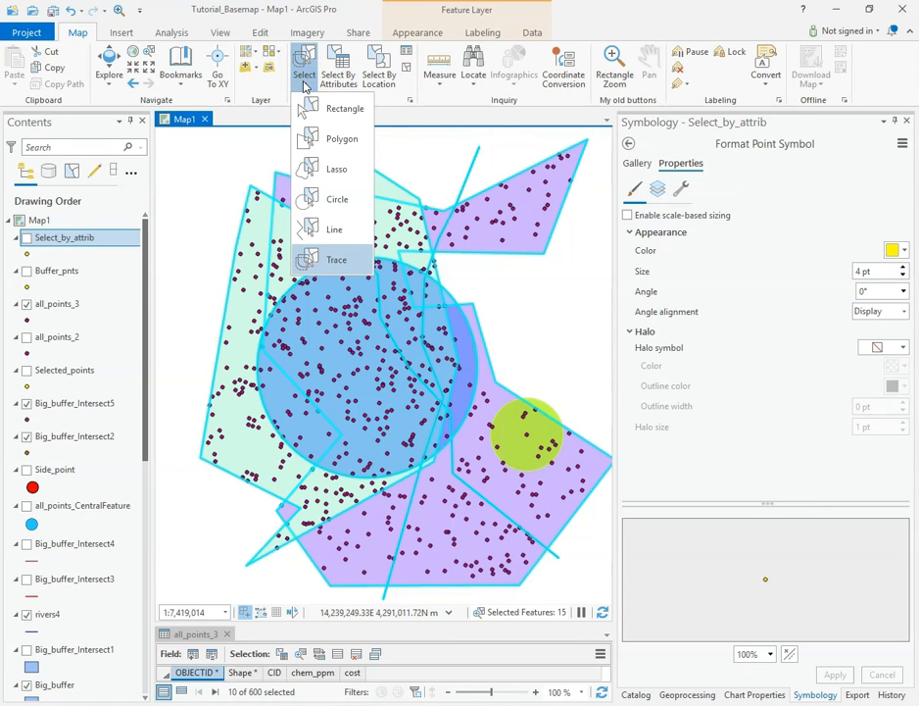
click(336, 139)
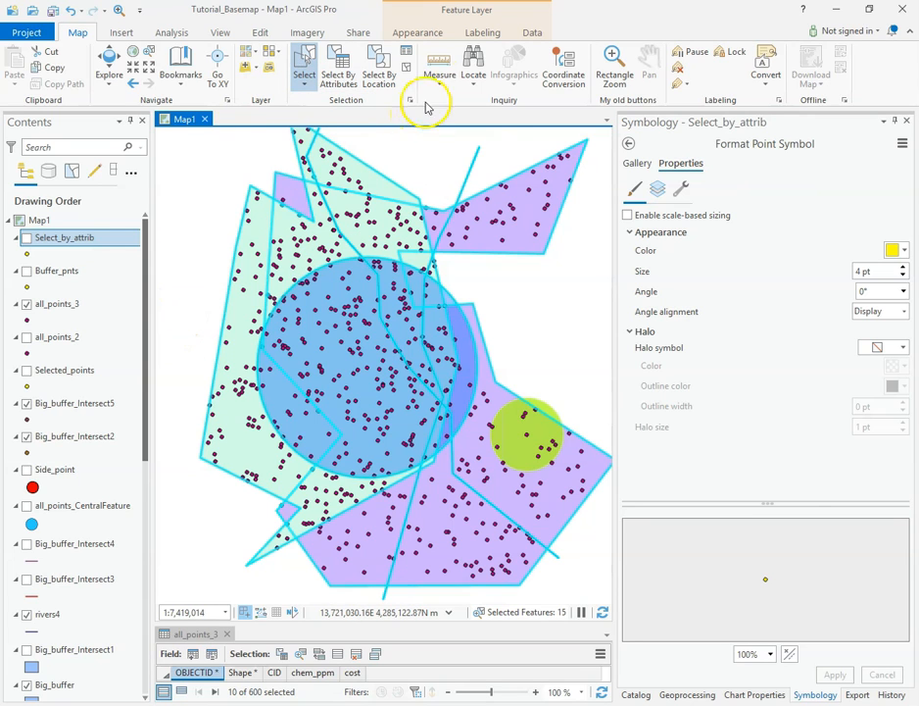
click(406, 67)
click(301, 90)
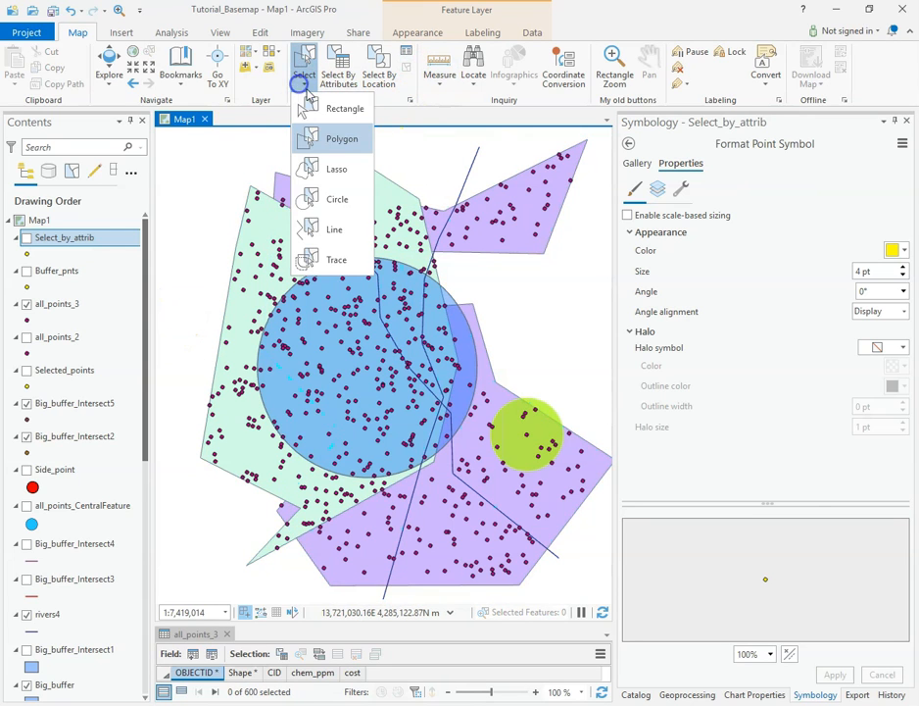
click(338, 140)
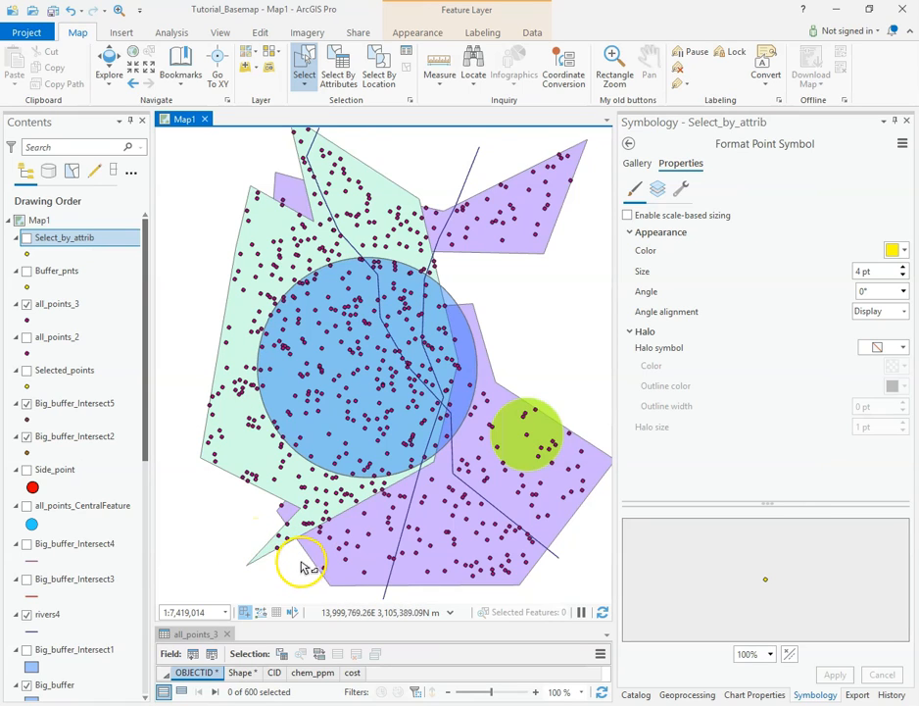
drag(296, 536, 263, 547)
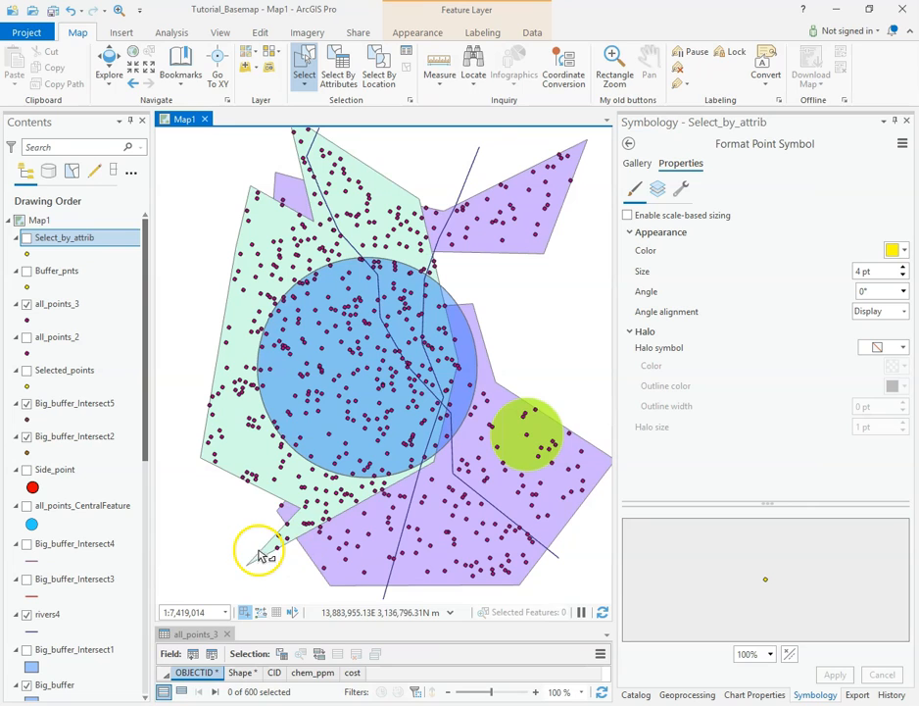
click(244, 523)
click(225, 555)
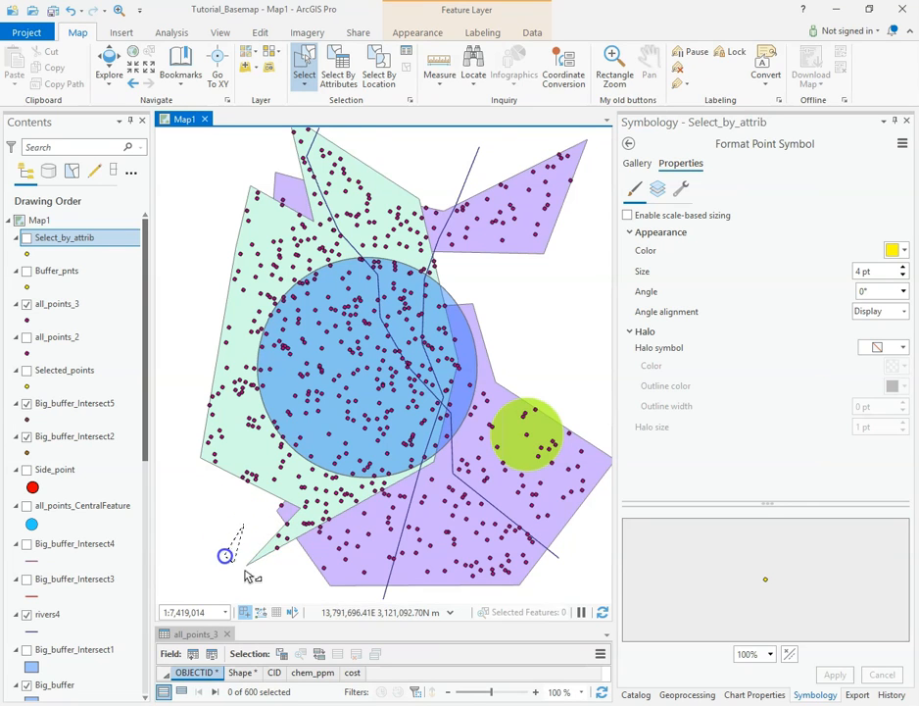
click(281, 580)
click(297, 539)
double_click(241, 566)
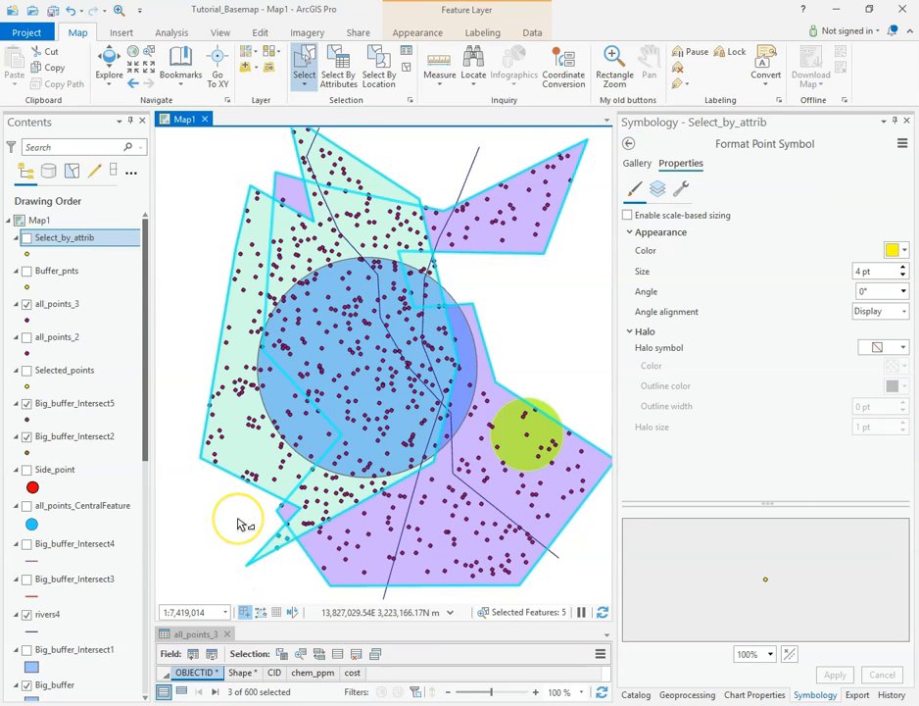
Step: Show the all_points_3 attribute table and switch its selection to the unselected points, enlarging the map again to compare
right_click(51, 304)
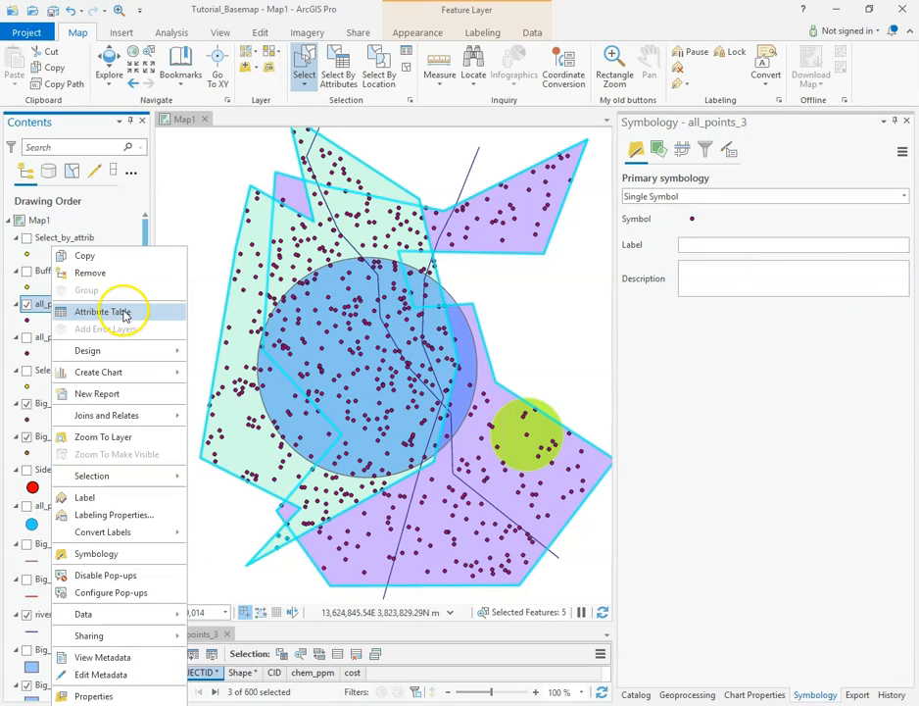
click(106, 312)
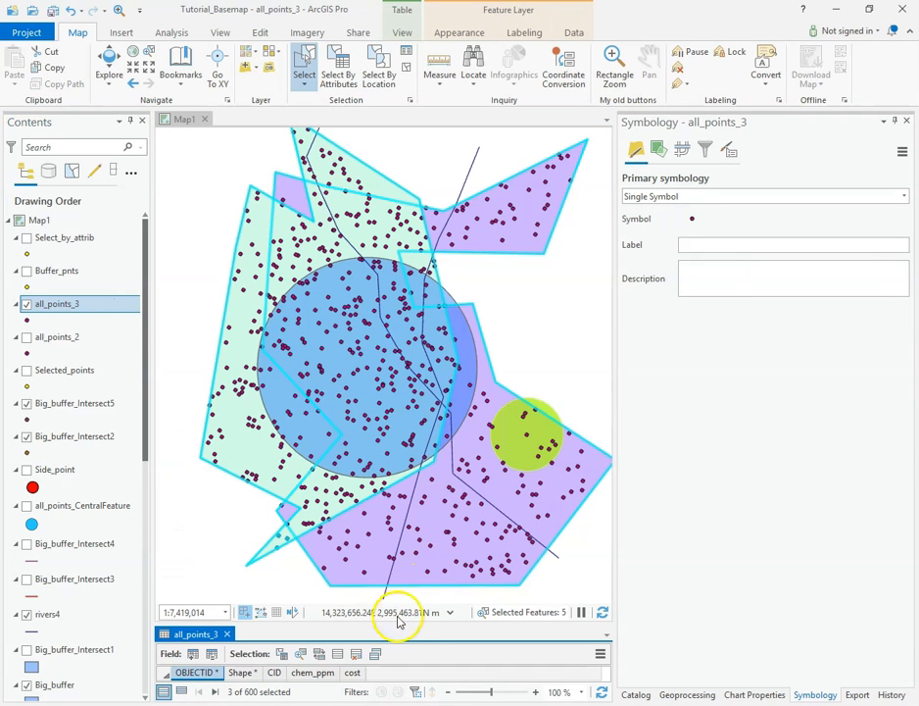
drag(403, 622, 447, 294)
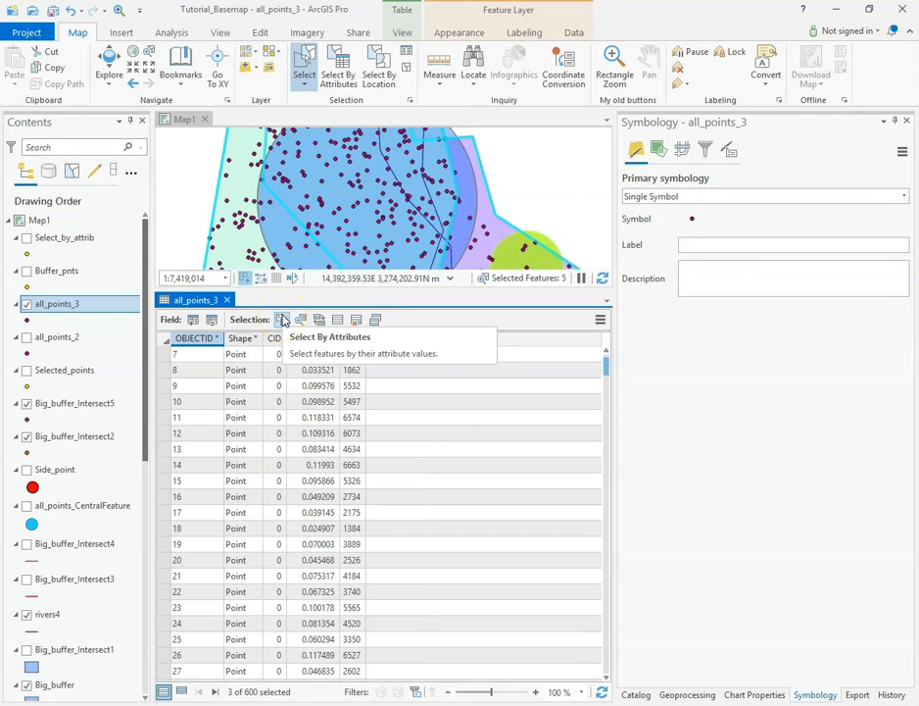
click(302, 320)
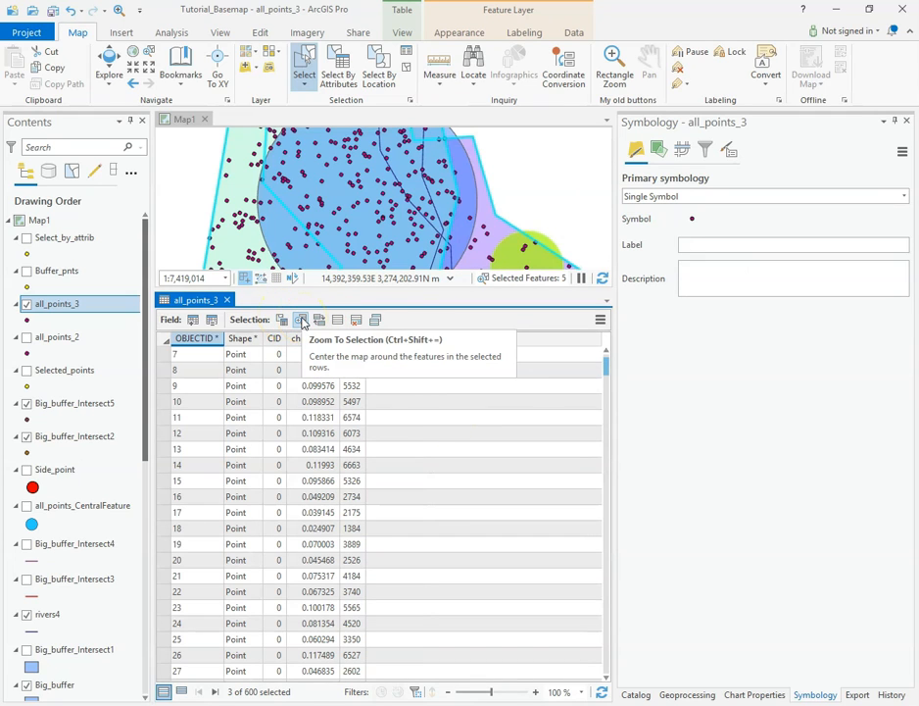
scroll(412, 416, down, 2)
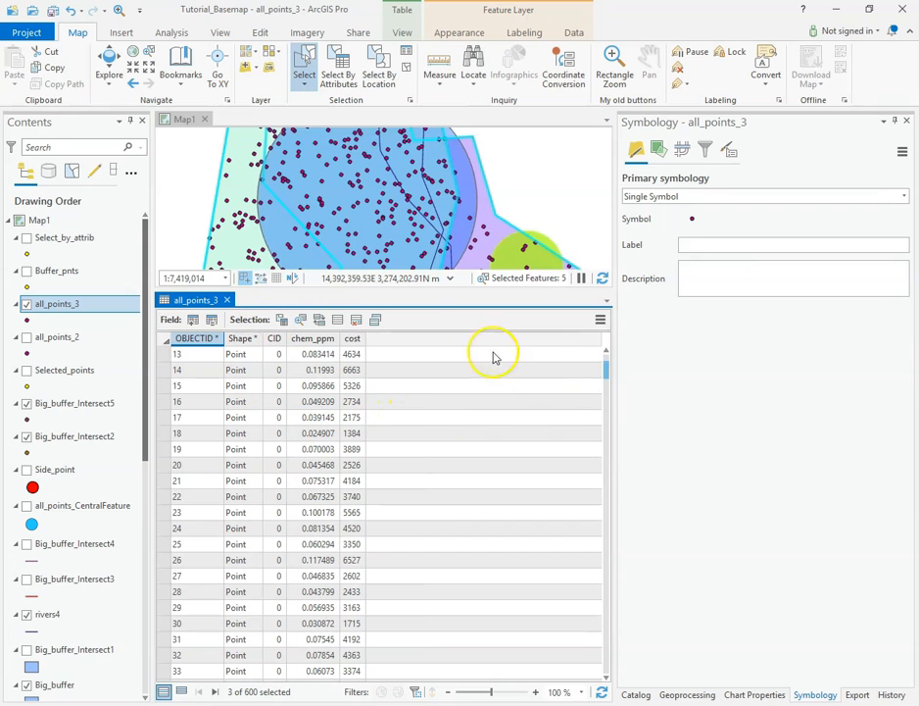
click(320, 322)
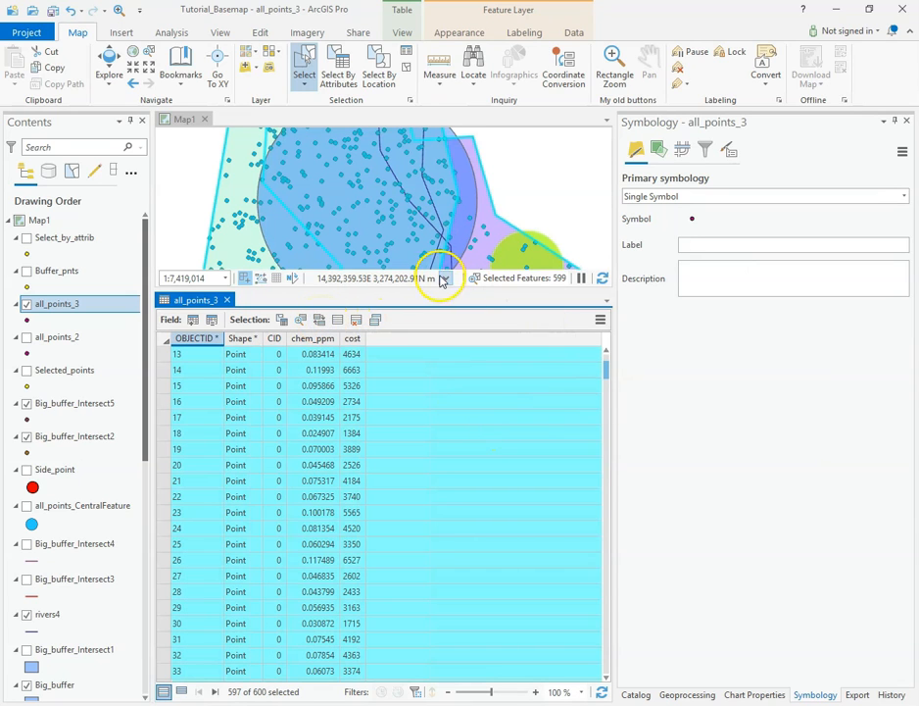
drag(432, 291, 435, 542)
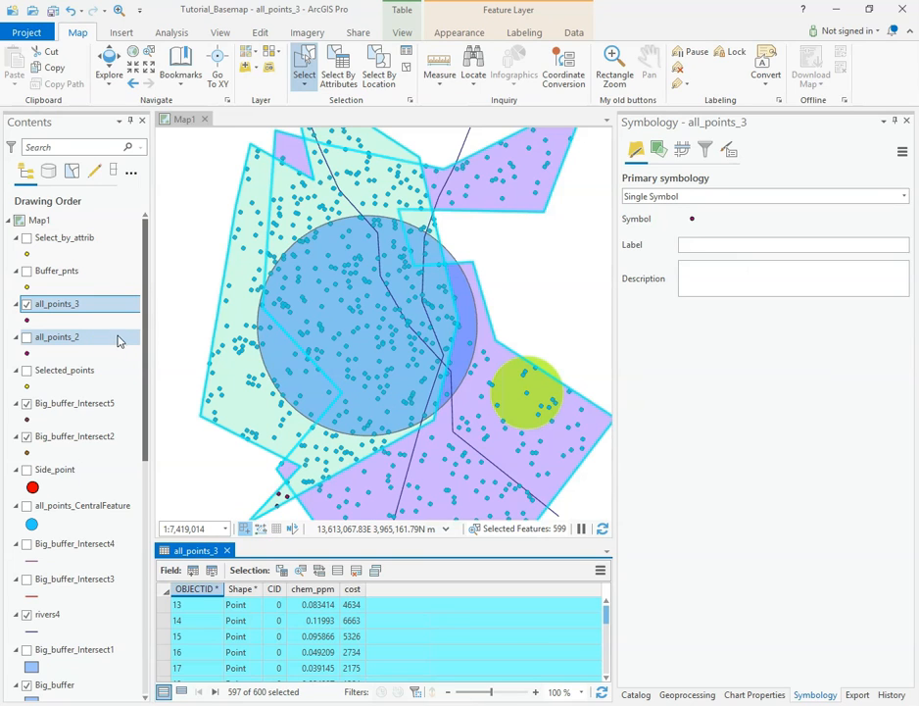
Step: View the data export options of the all_points_3 layer
click(62, 307)
right_click(59, 307)
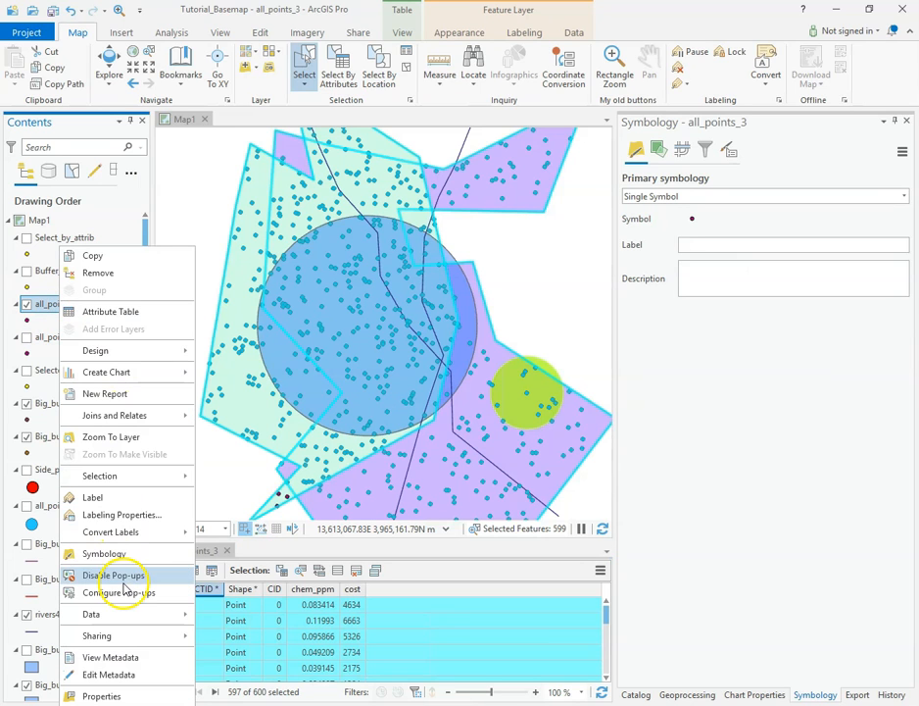
mouse_move(121, 619)
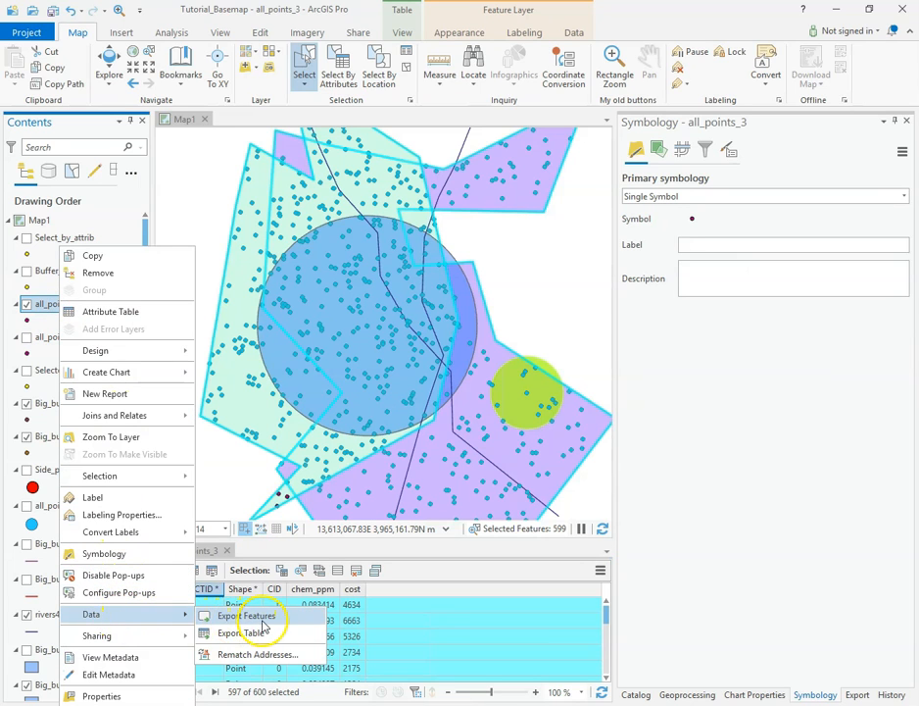
click(209, 203)
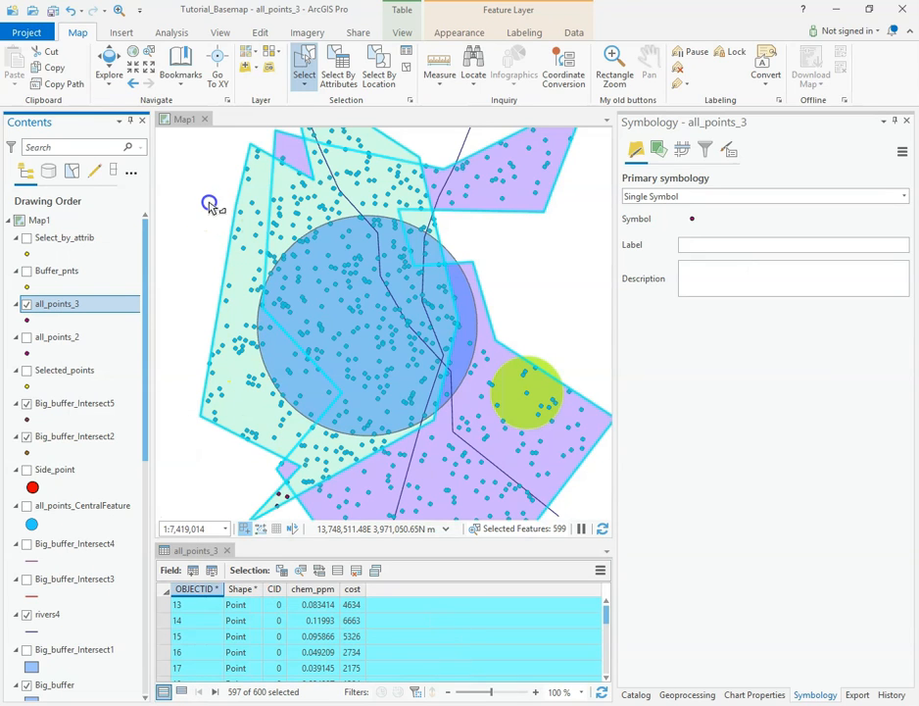
Step: Close the all_points_3 attribute table and clear the selection of all features
click(228, 550)
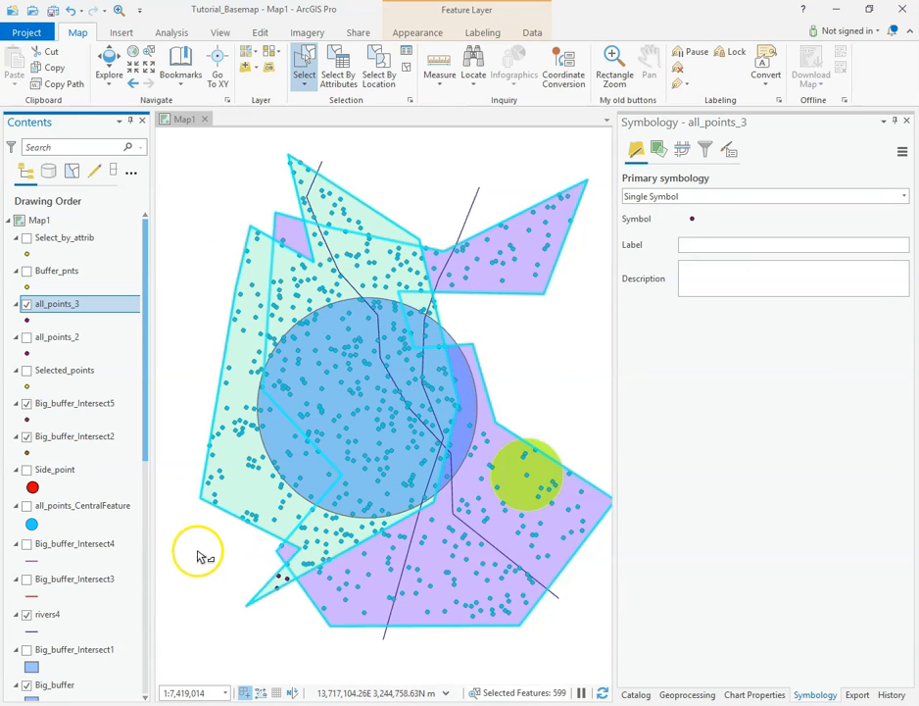
click(407, 83)
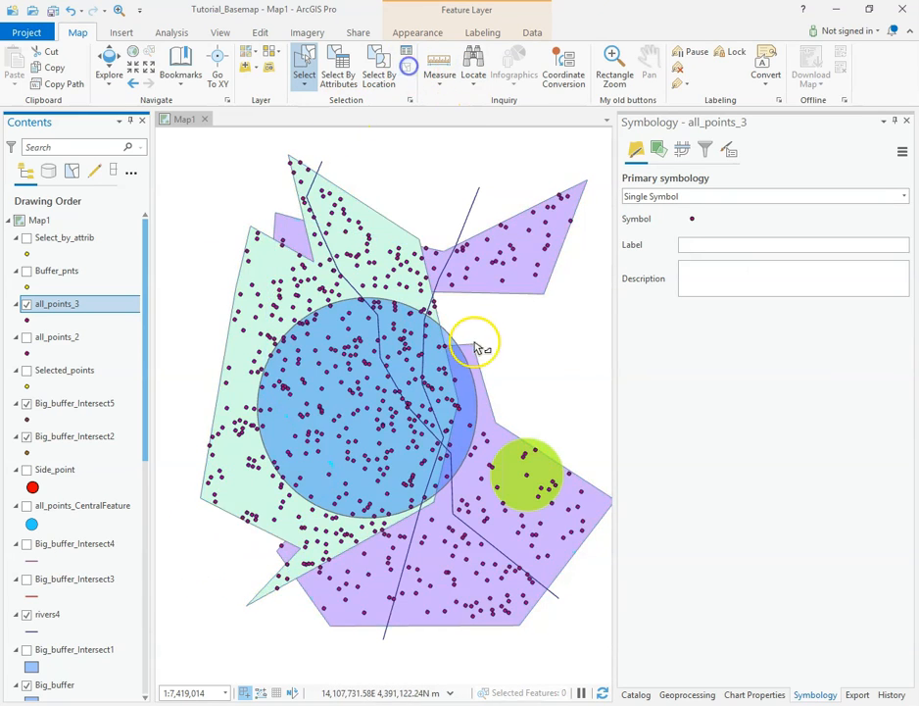
Step: Select points inside the purple polygon's upper-right arm by drawing an irregular many-sided polygon around them
click(559, 267)
click(529, 305)
click(520, 282)
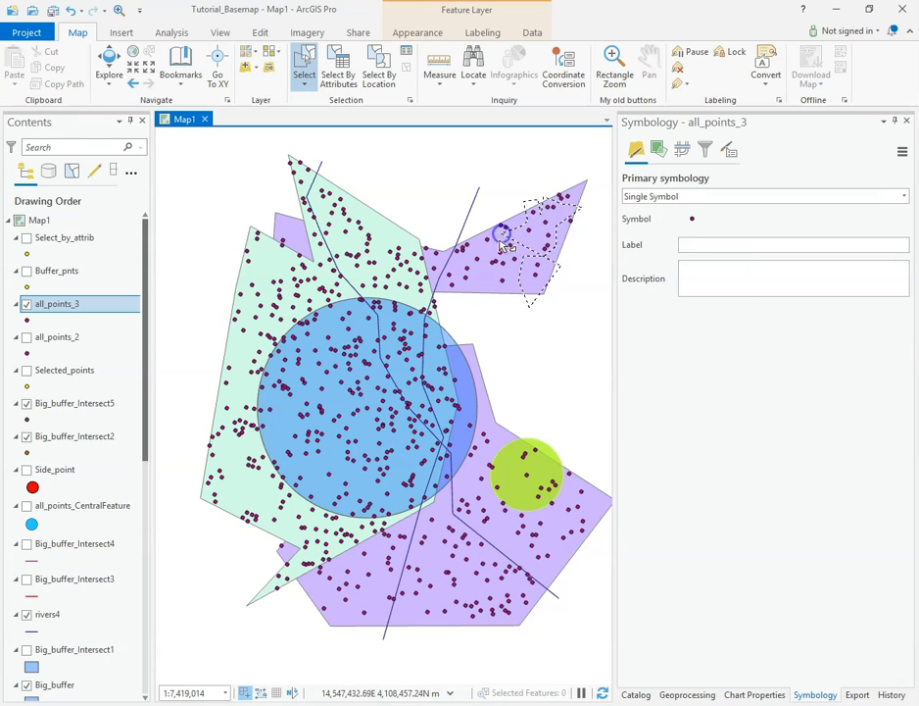
double_click(497, 294)
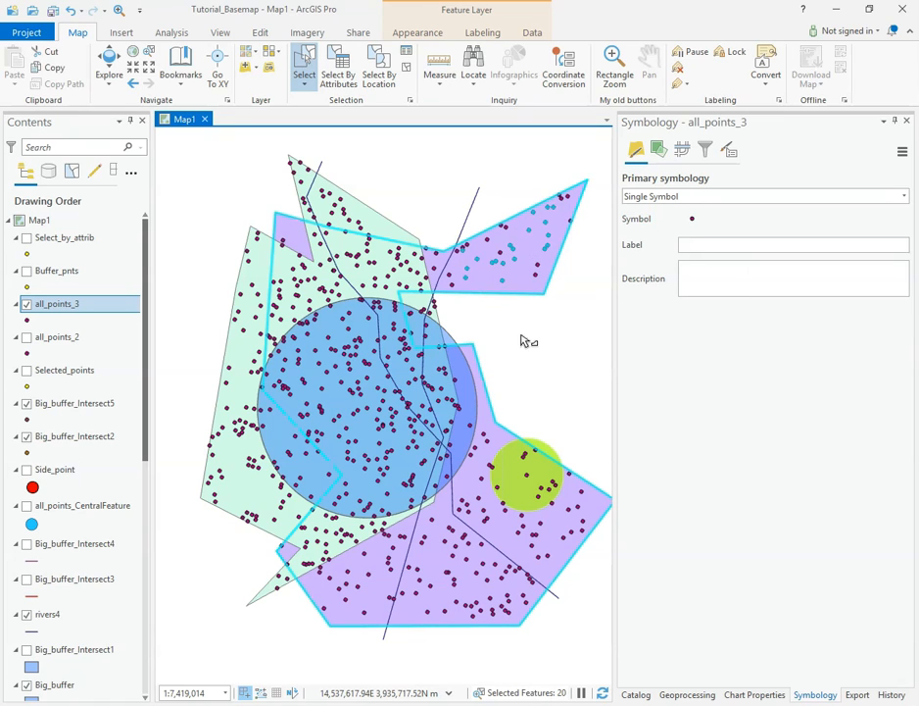
click(307, 61)
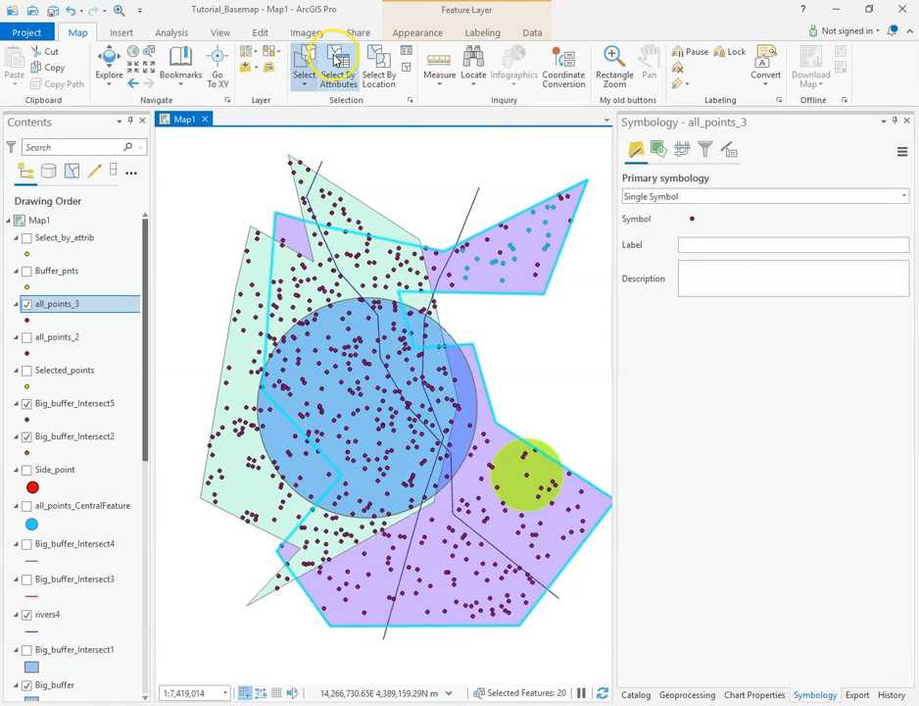